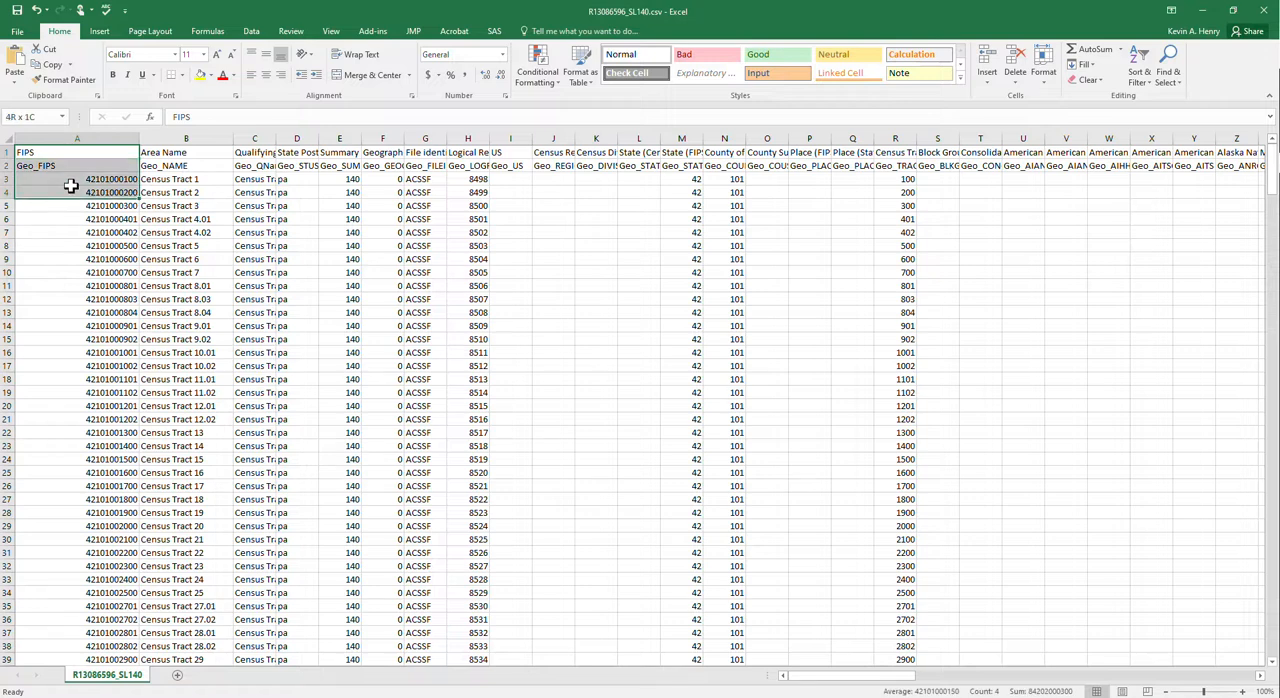
- Examine the two header rows and the FIPS codes in column A of the census tract data
click(38, 169)
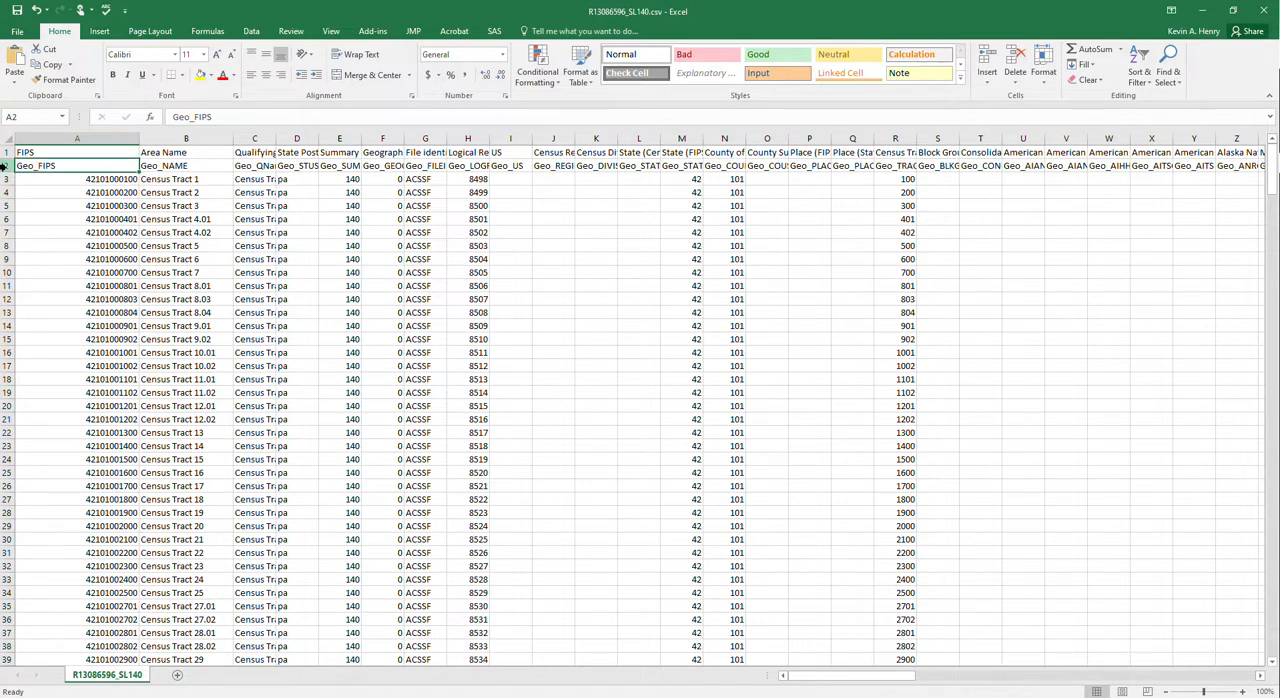
click(5, 165)
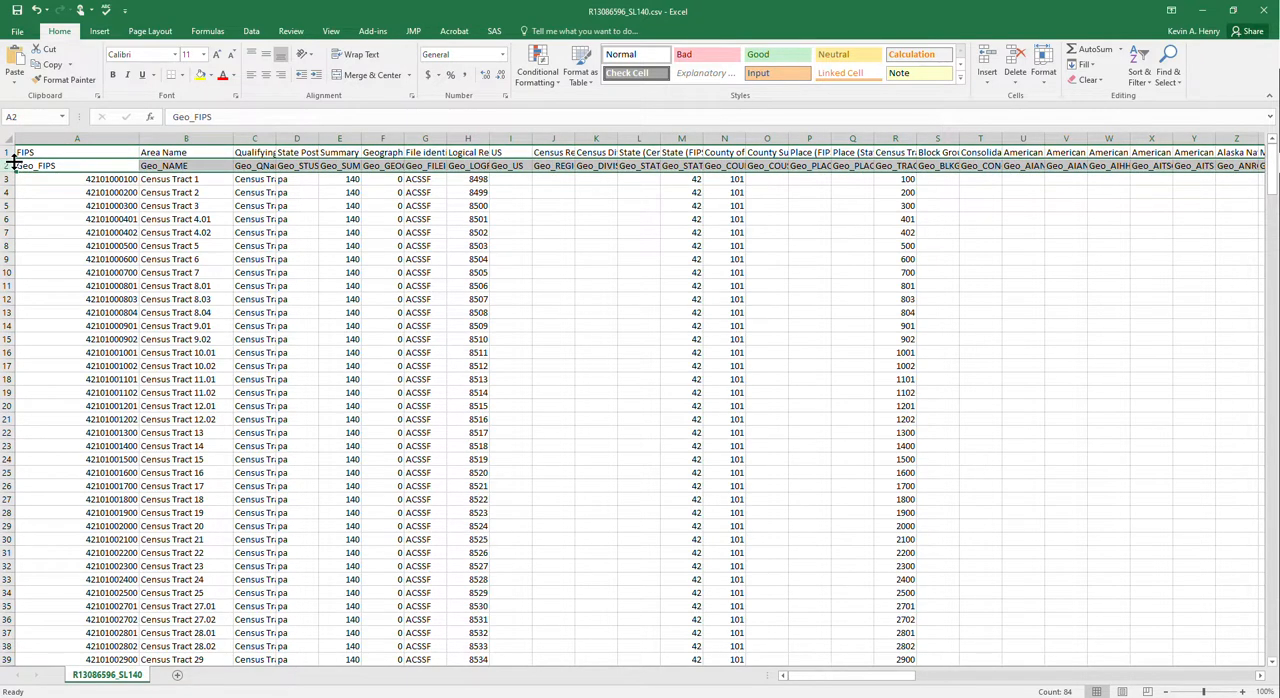
click(6, 152)
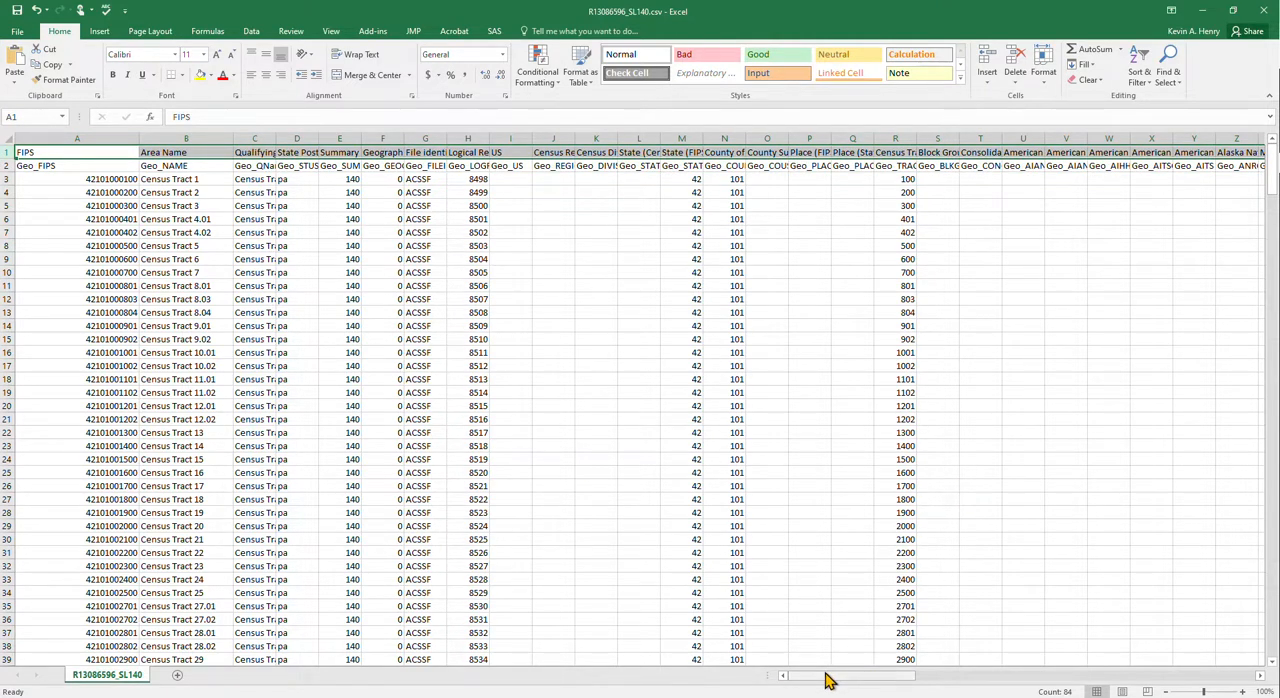
click(73, 285)
drag(36, 165, 46, 199)
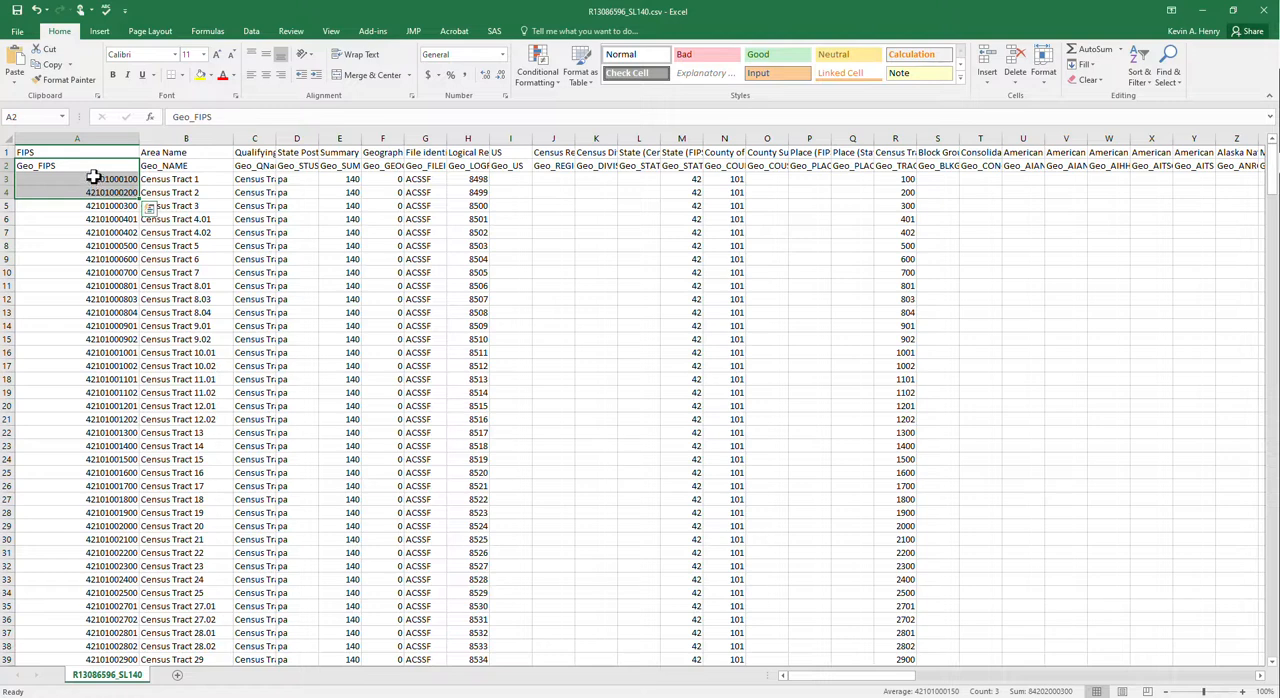
double_click(93, 177)
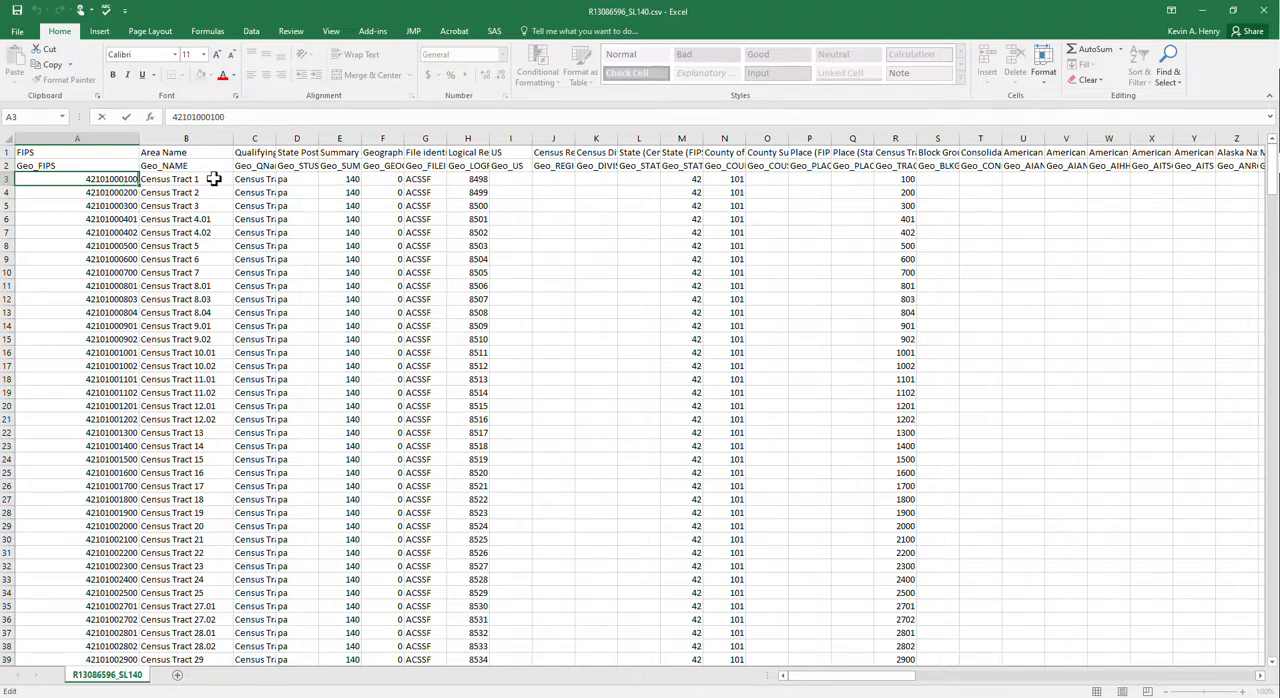
click(321, 285)
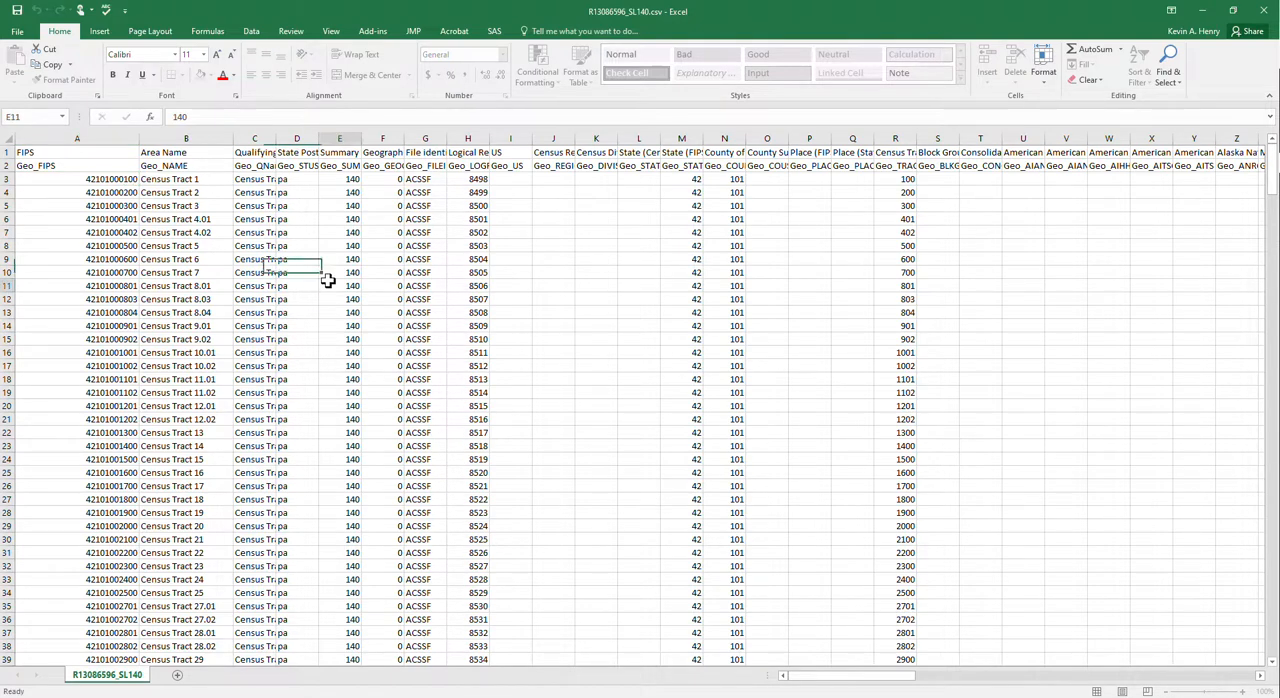
- Highlight the entire FIPS column A with a yellow fill
click(107, 135)
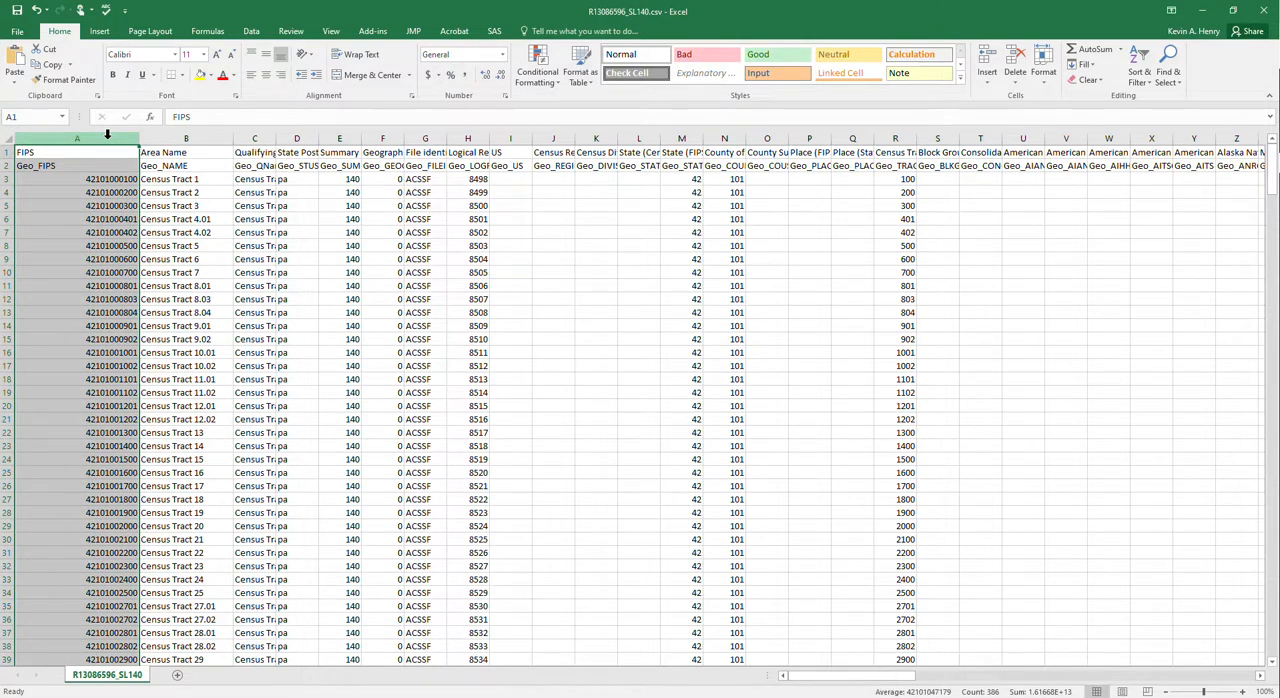
click(201, 76)
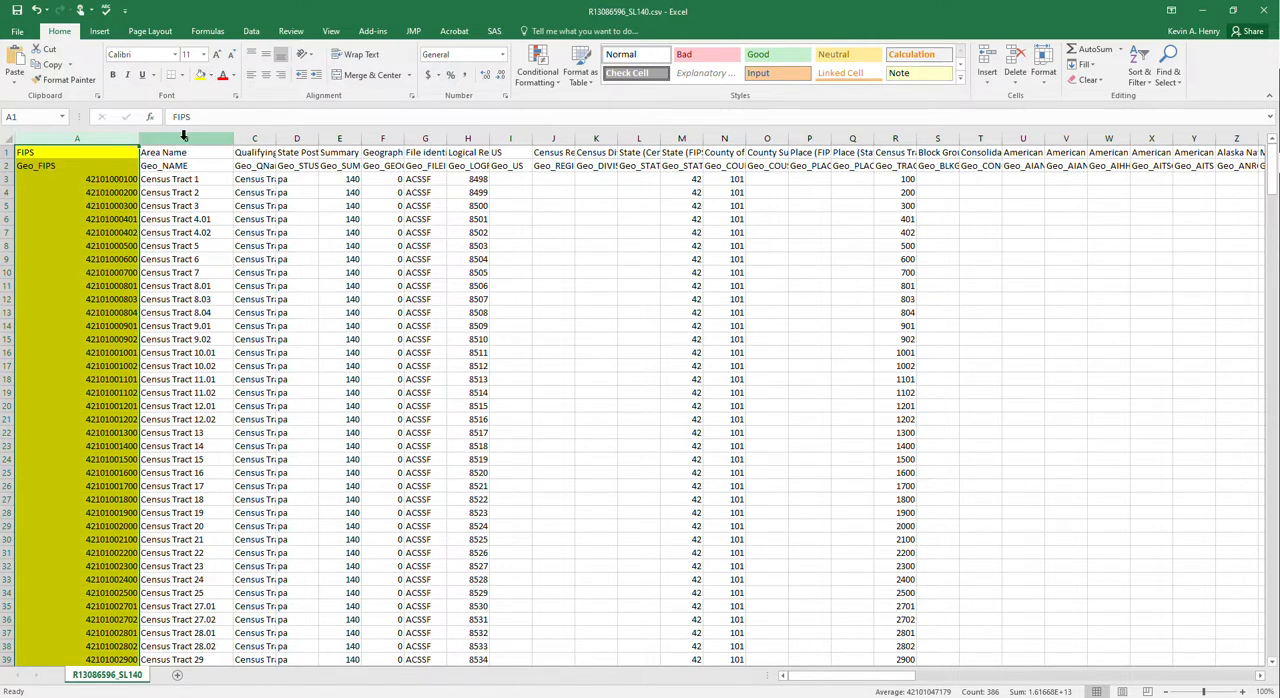
- Delete columns B through BC, from Area Name to Tribal Block Group, from the sheet
drag(184, 136, 249, 222)
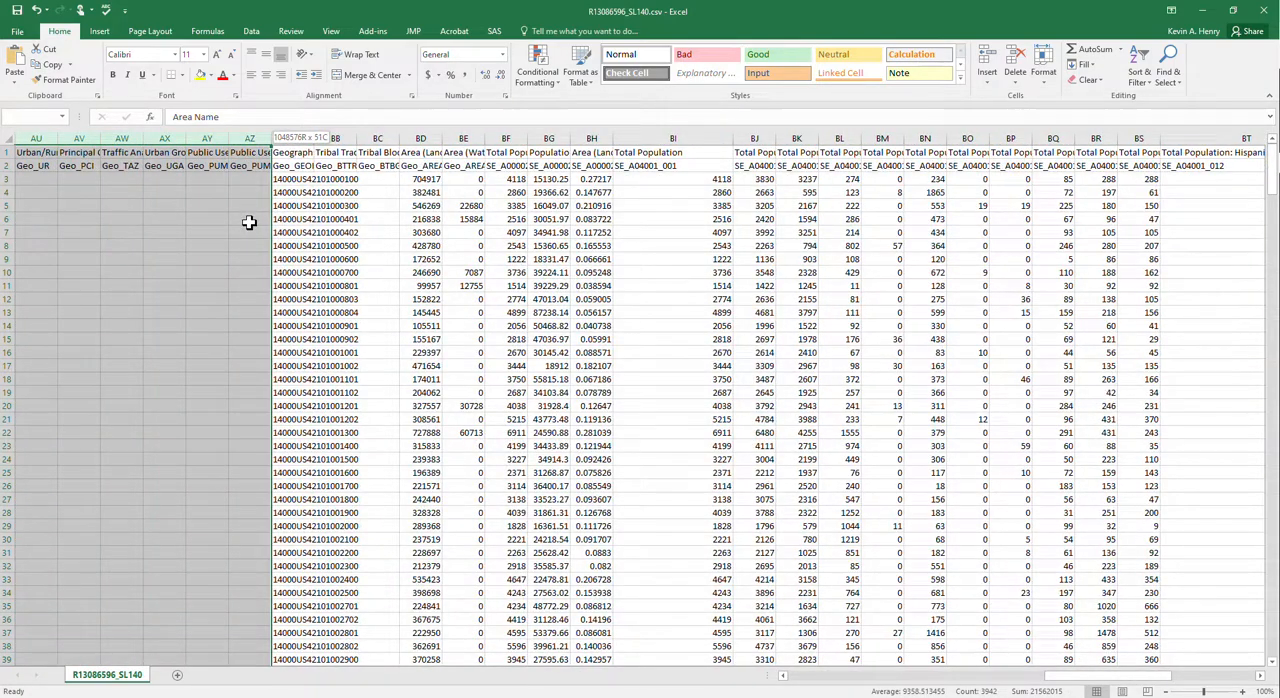
drag(249, 222, 400, 237)
drag(400, 138, 509, 136)
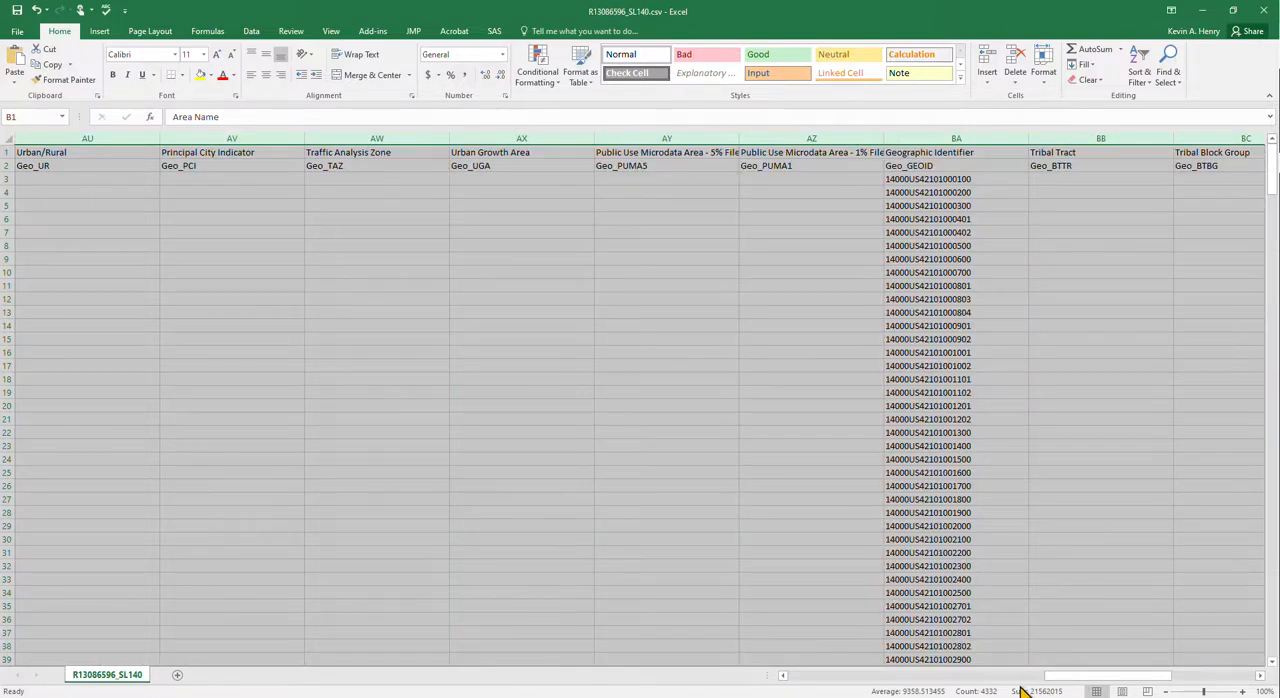
drag(1063, 679, 1100, 680)
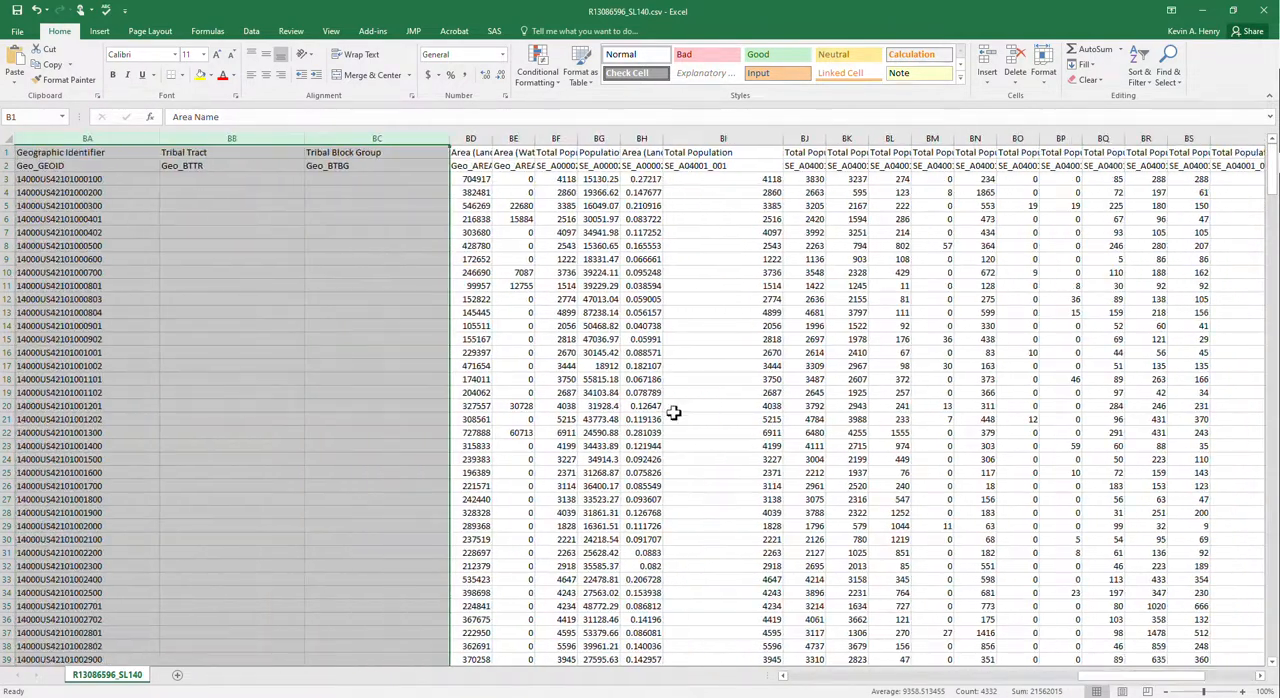
right_click(328, 136)
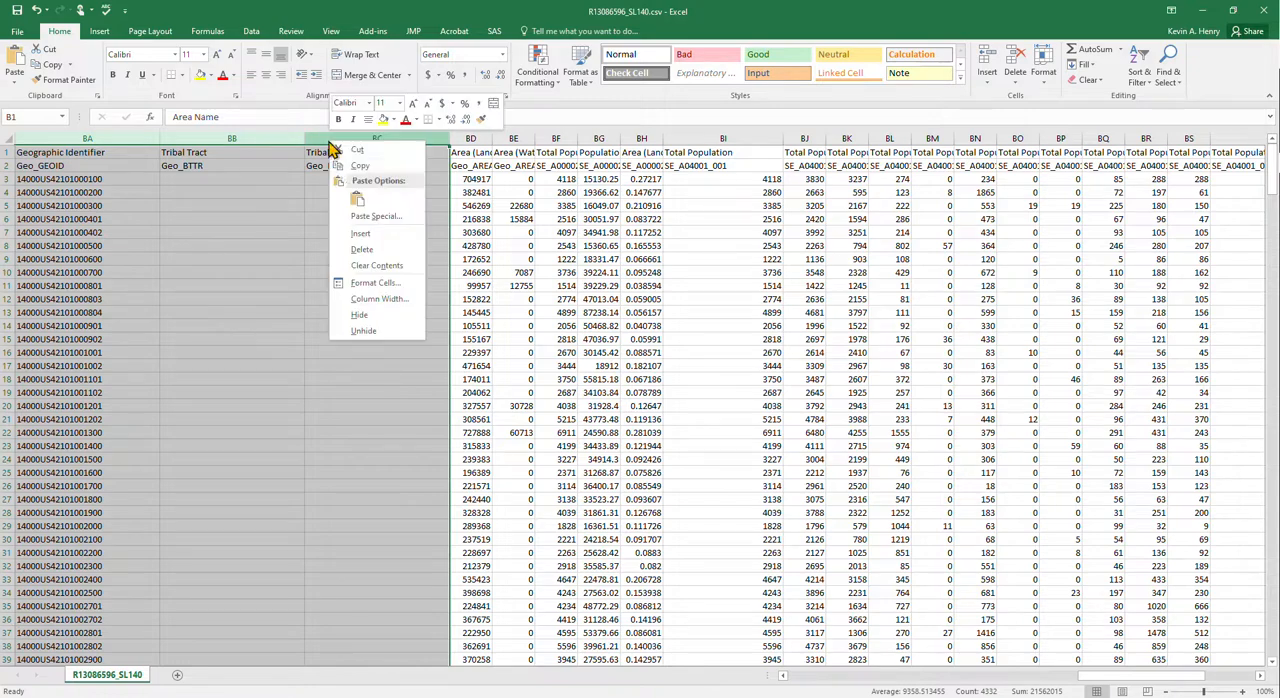
click(376, 256)
click(346, 270)
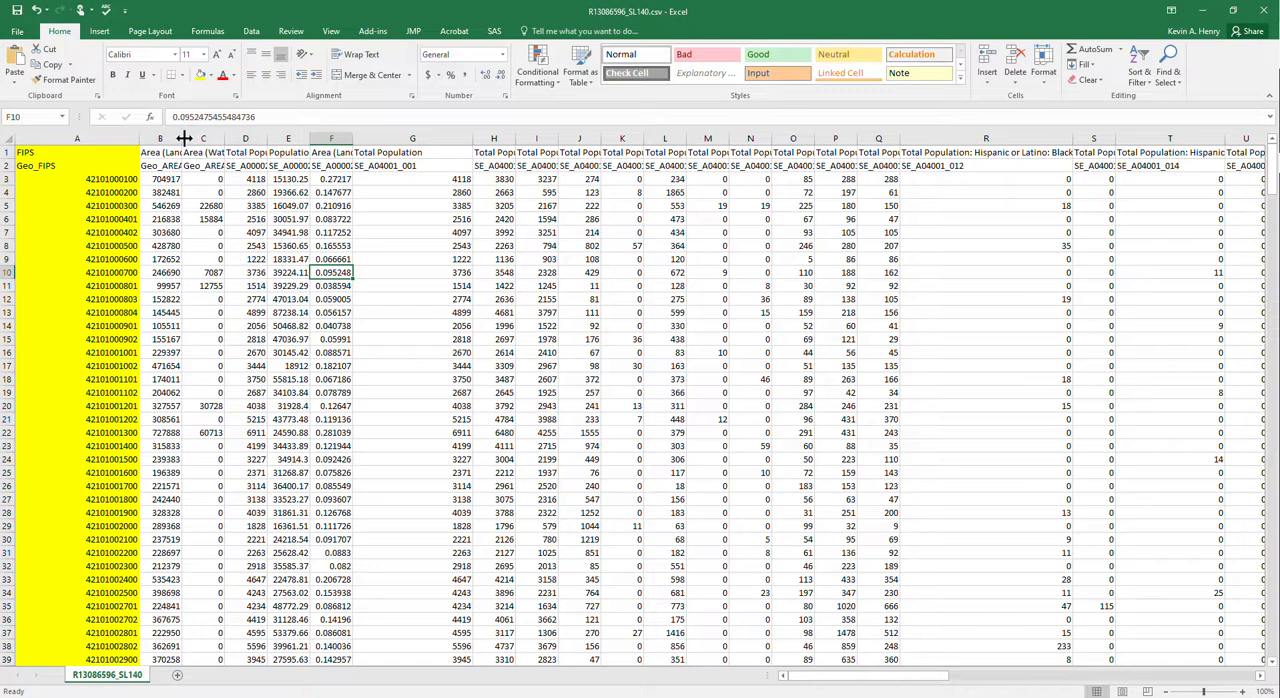
- Widen the Area (Land), Area (Water) and Population Density columns so their headings are readable
drag(184, 138, 297, 141)
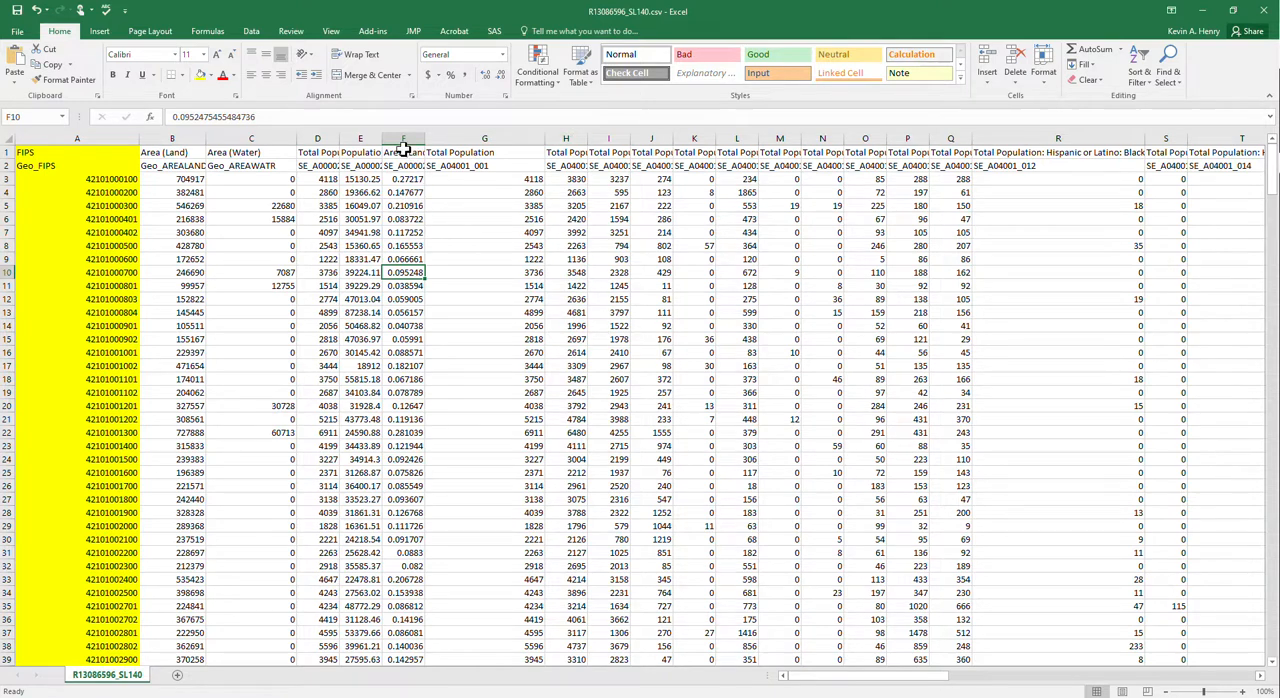
drag(385, 137, 438, 131)
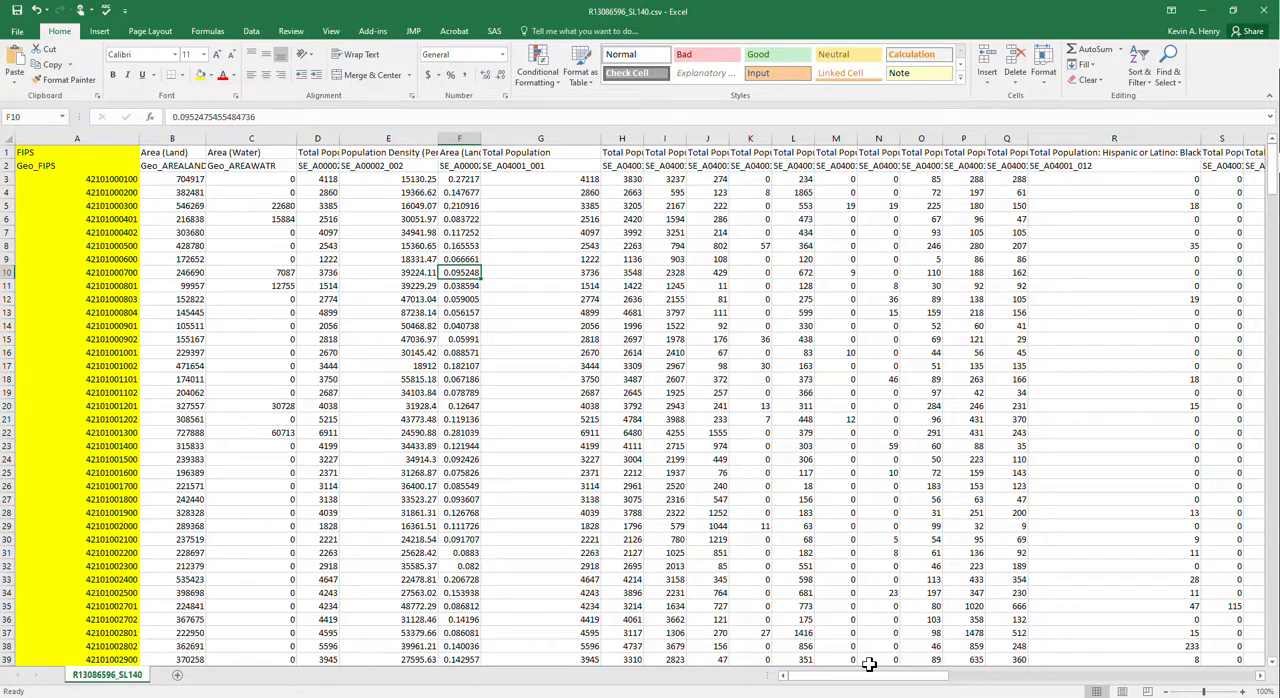
- Widen columns AD, U, AC, AB and AA to show more of their population and poverty headings
drag(872, 676, 974, 680)
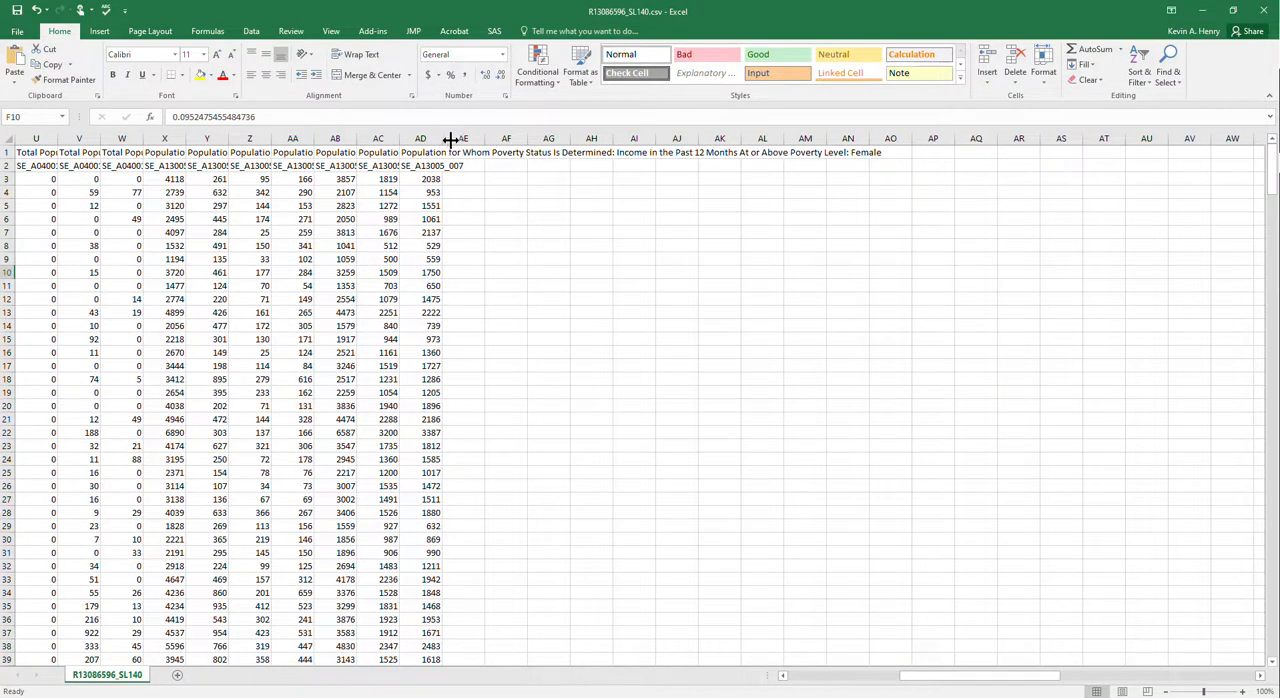
drag(451, 141, 735, 140)
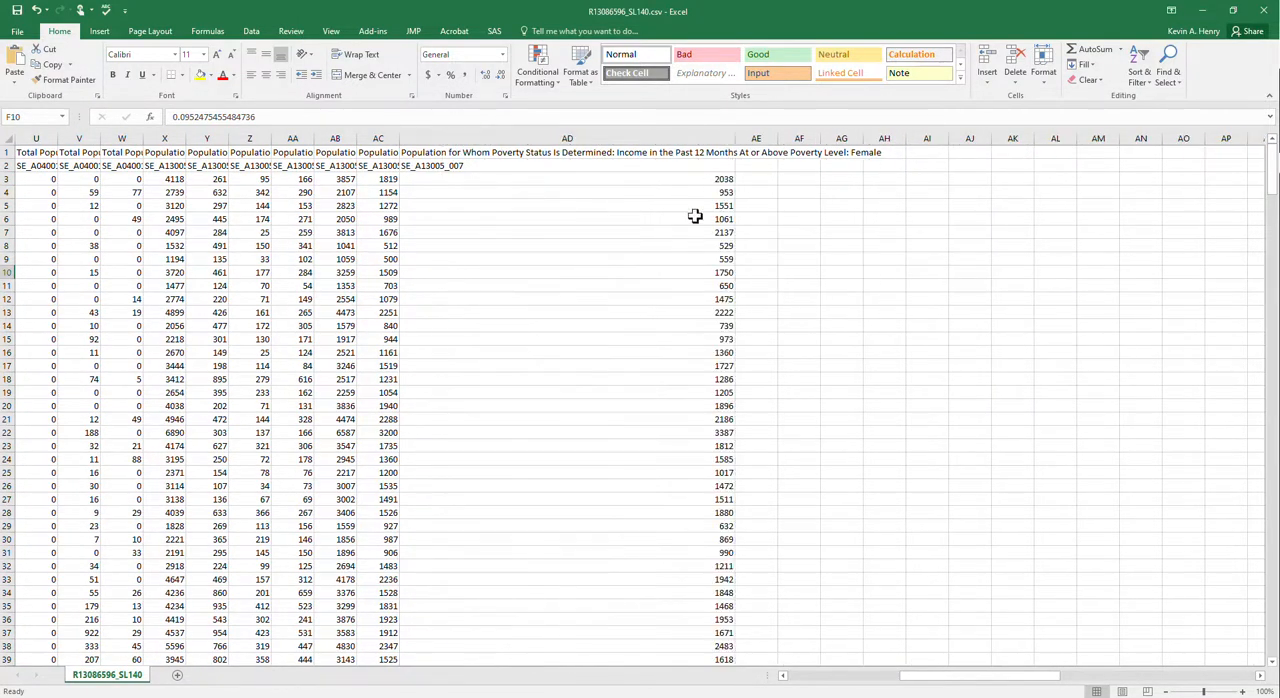
drag(957, 683, 922, 684)
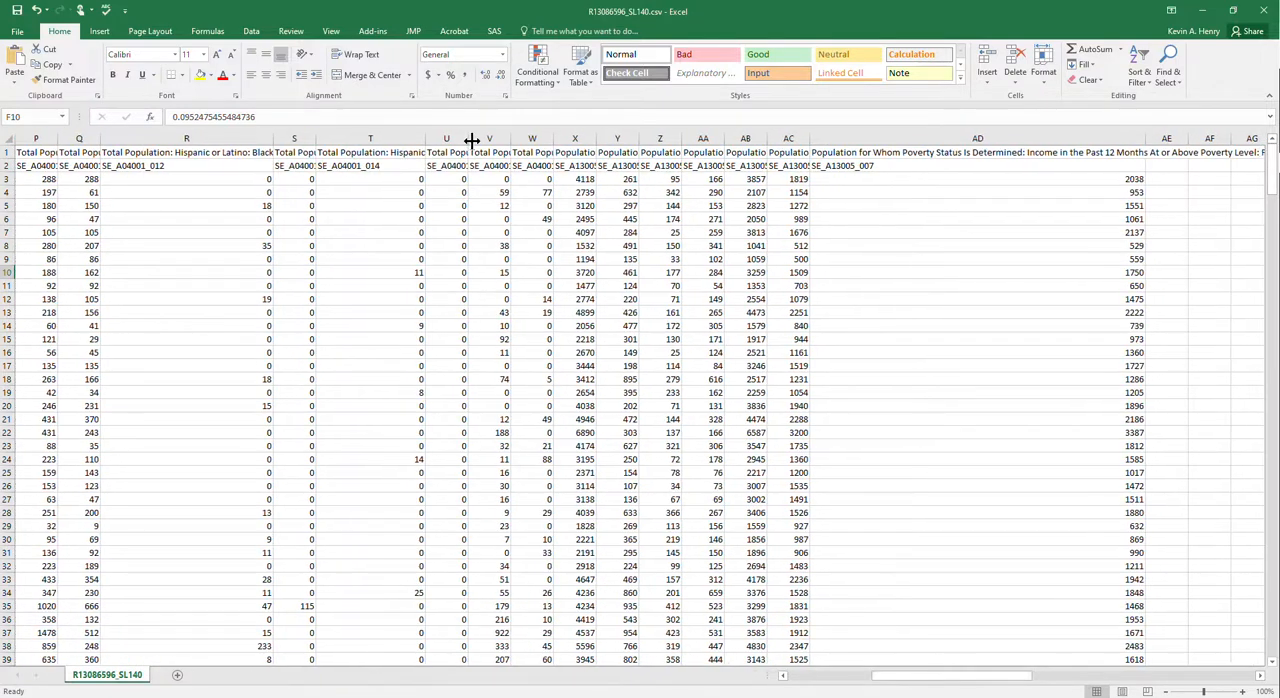
drag(471, 141, 555, 133)
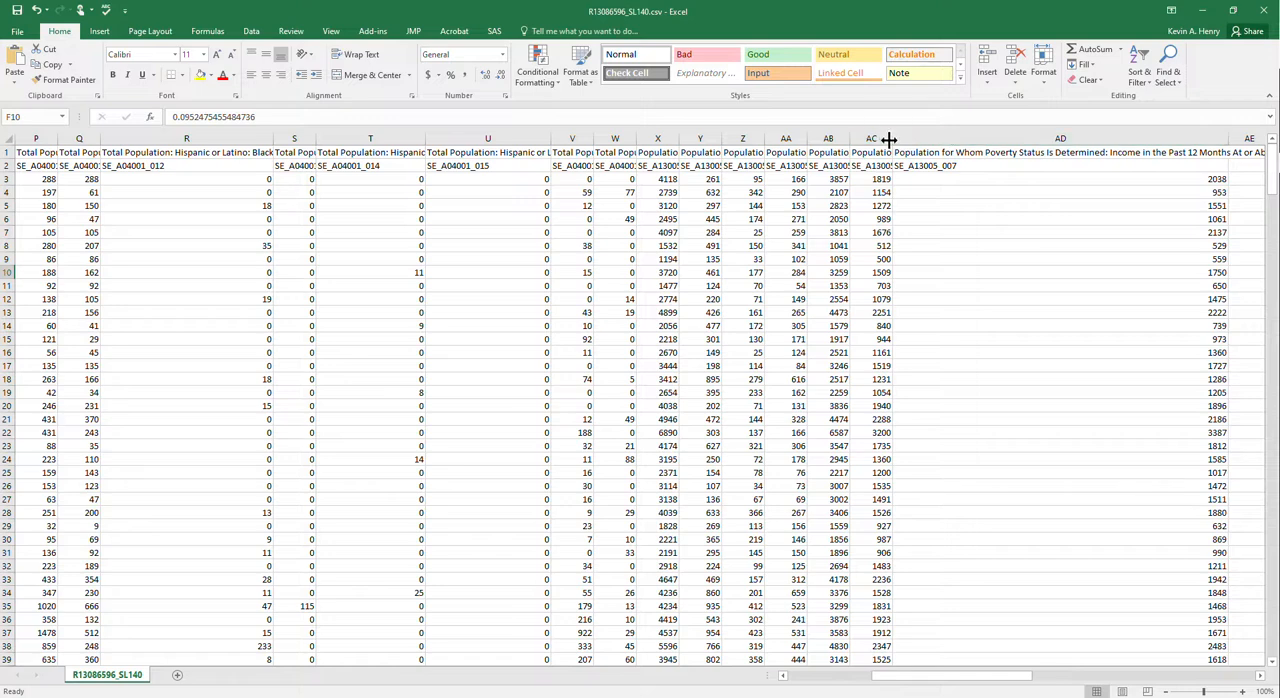
drag(891, 137, 1038, 131)
drag(849, 140, 945, 133)
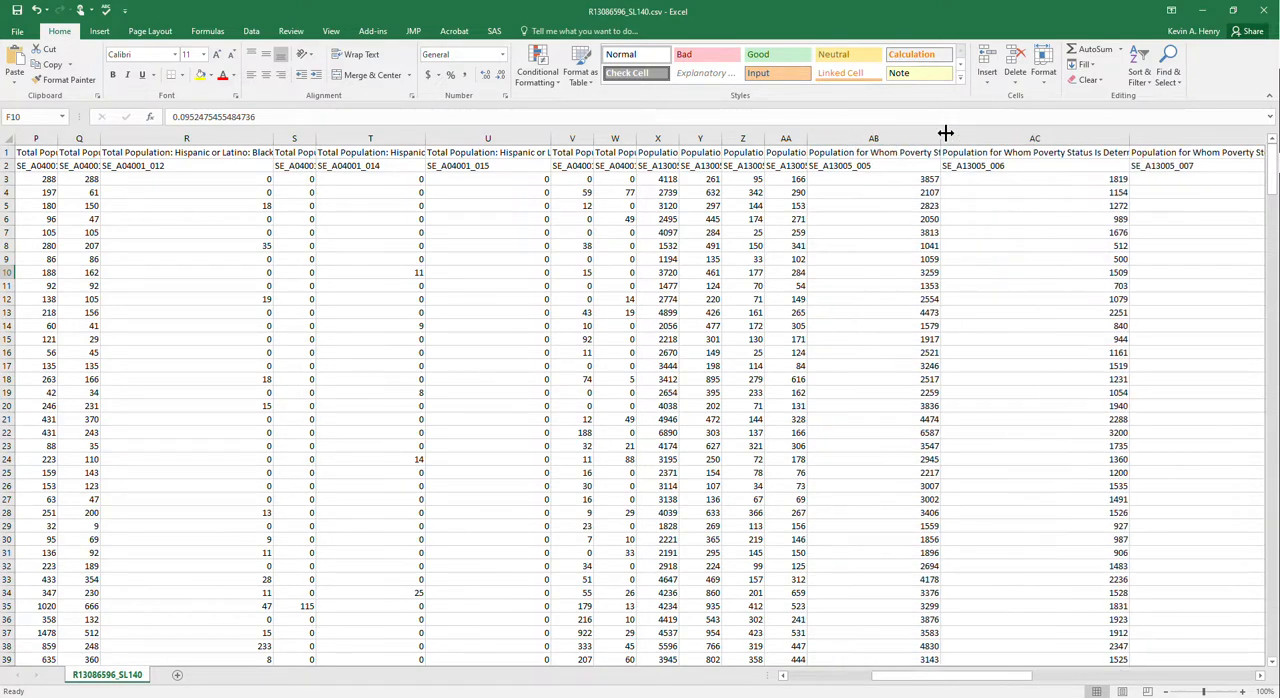
drag(808, 133, 1014, 136)
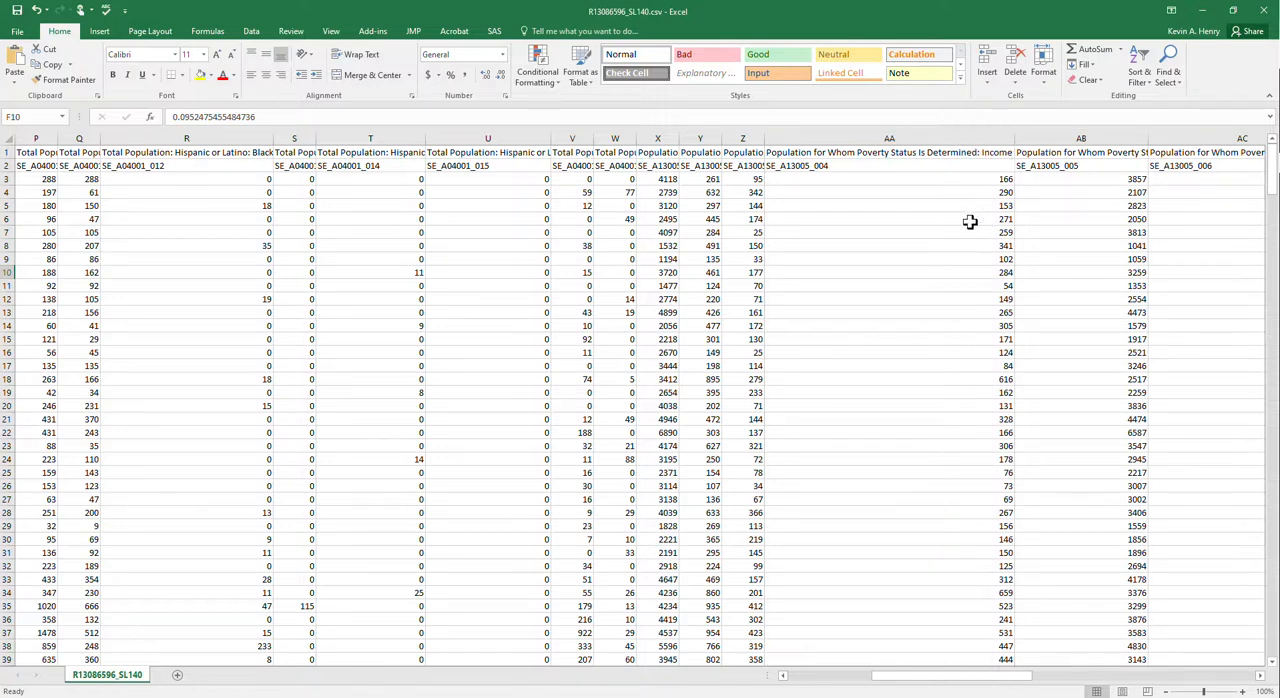
- Find column X, "Population for Whom Poverty Status Is Determined", widen it and highlight it yellow
click(576, 152)
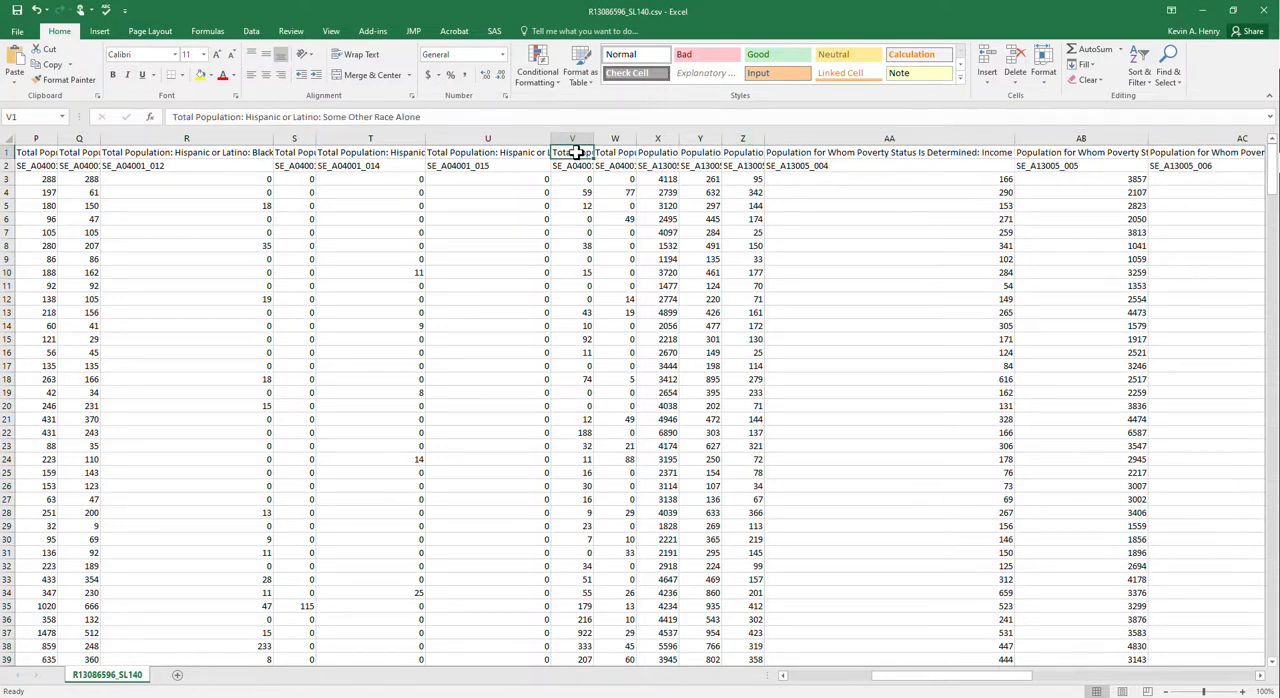
click(612, 153)
click(661, 155)
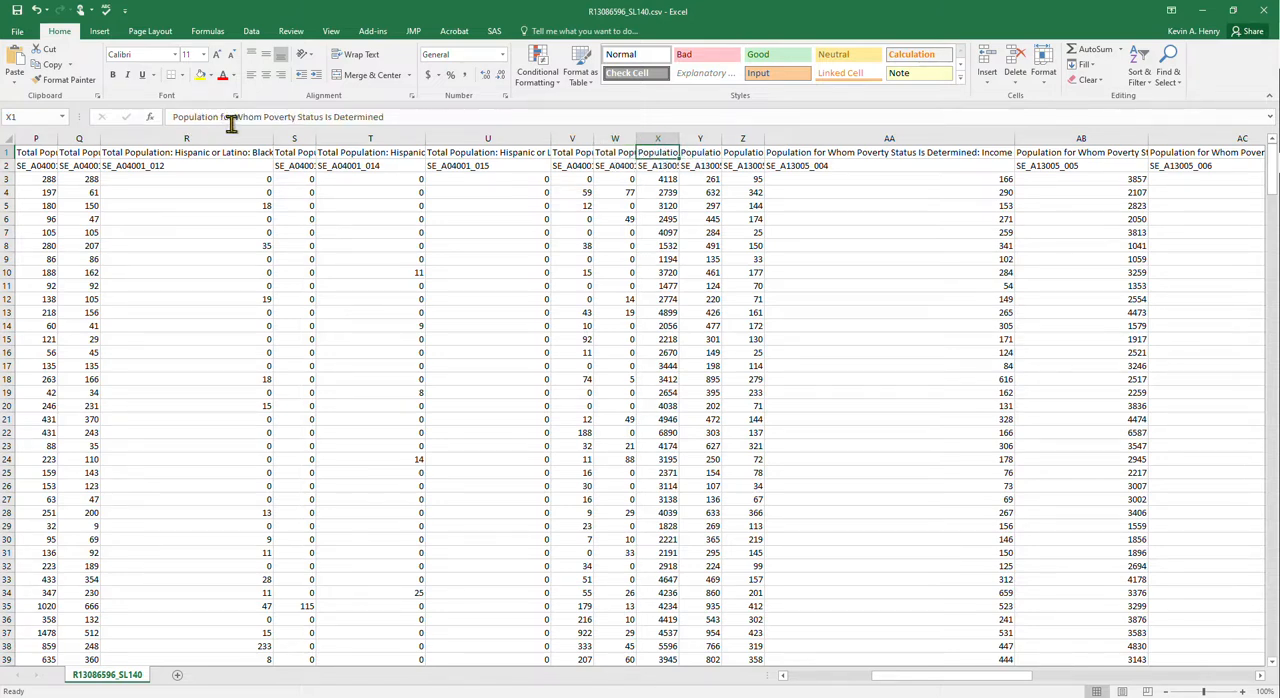
click(618, 151)
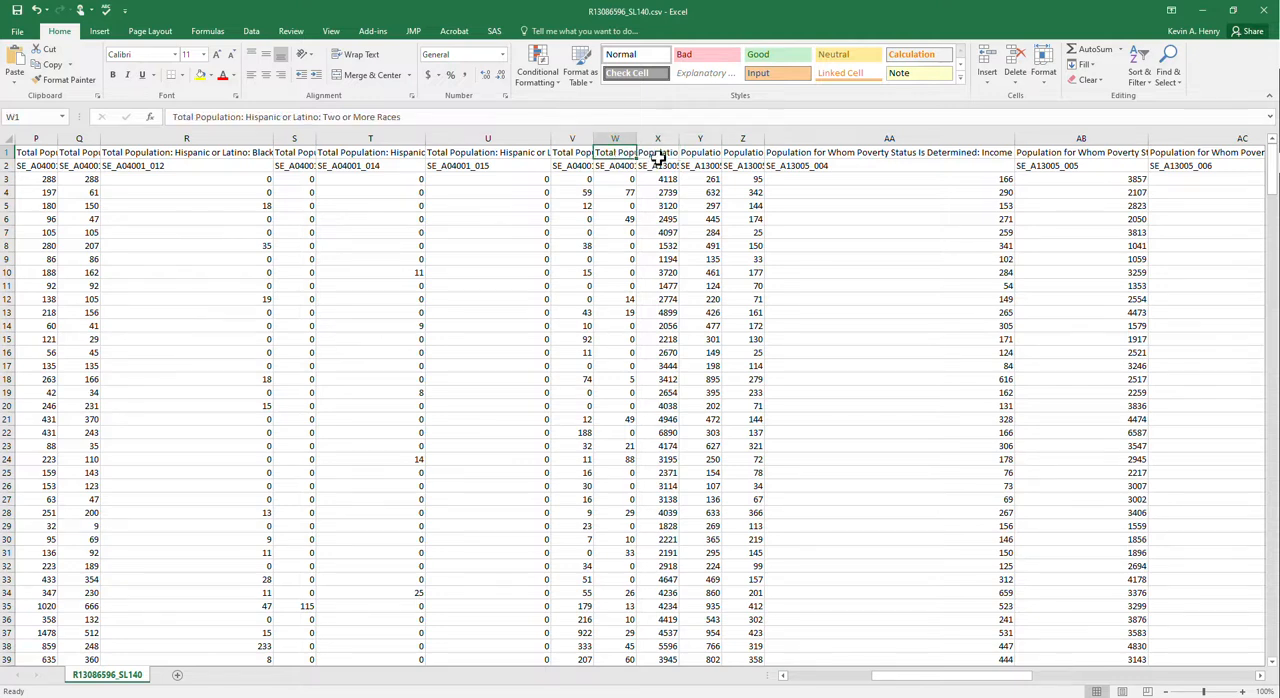
click(659, 153)
drag(681, 141, 742, 141)
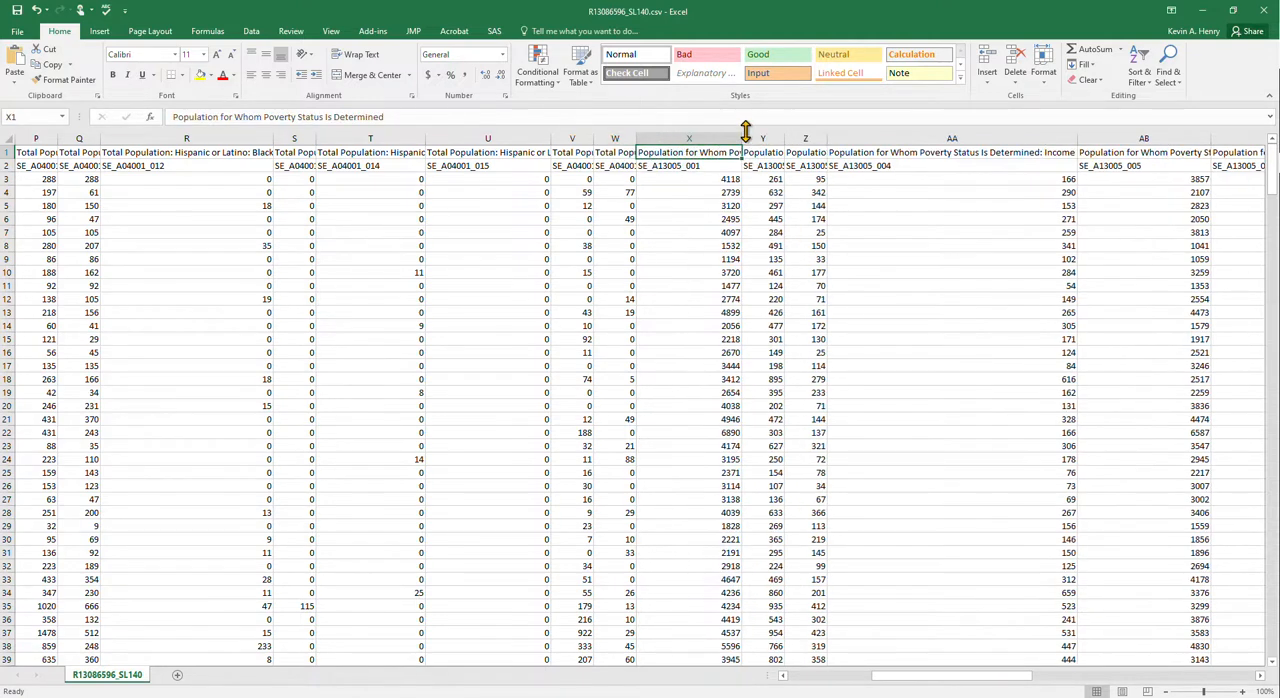
click(694, 137)
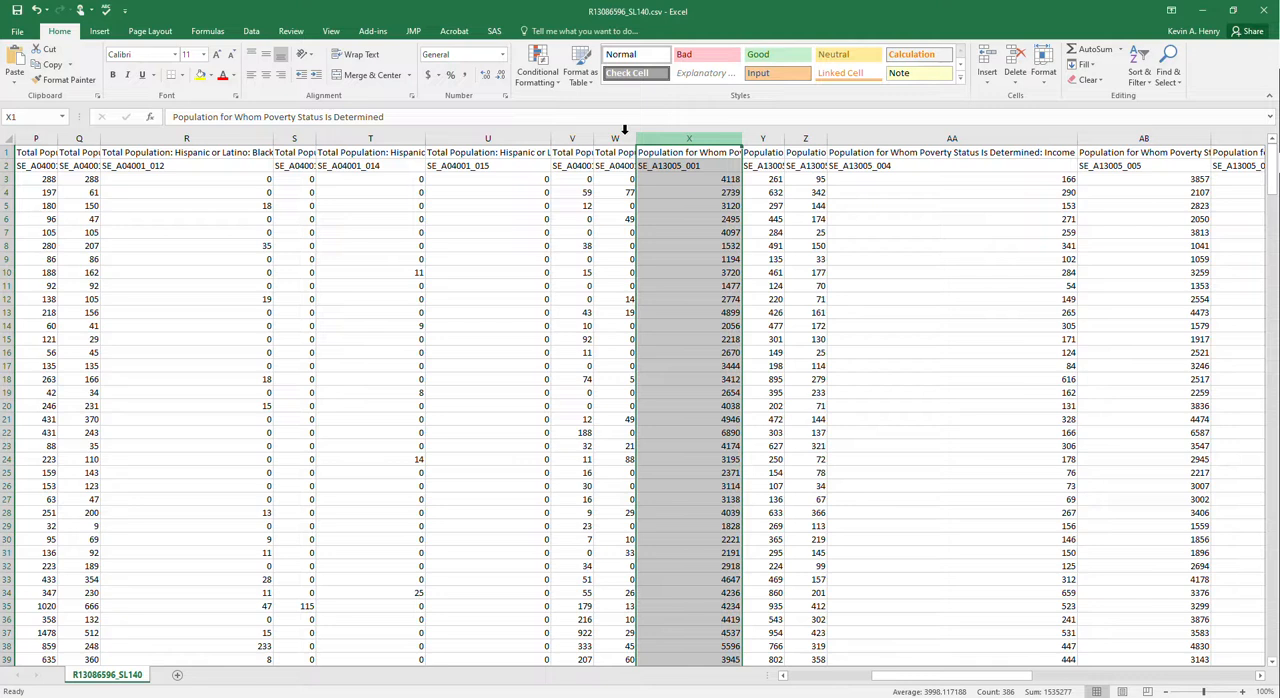
click(201, 77)
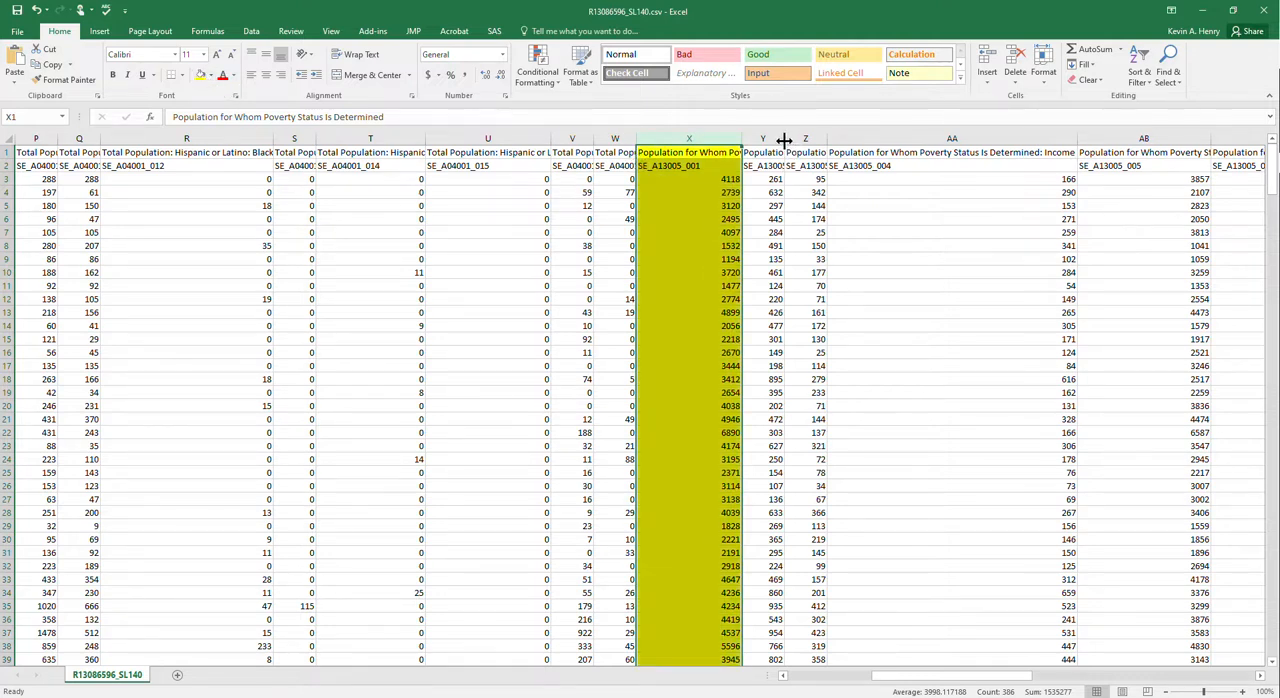
- Widen column Y, the population with income below poverty level, and highlight it yellow
drag(785, 141, 854, 141)
click(826, 150)
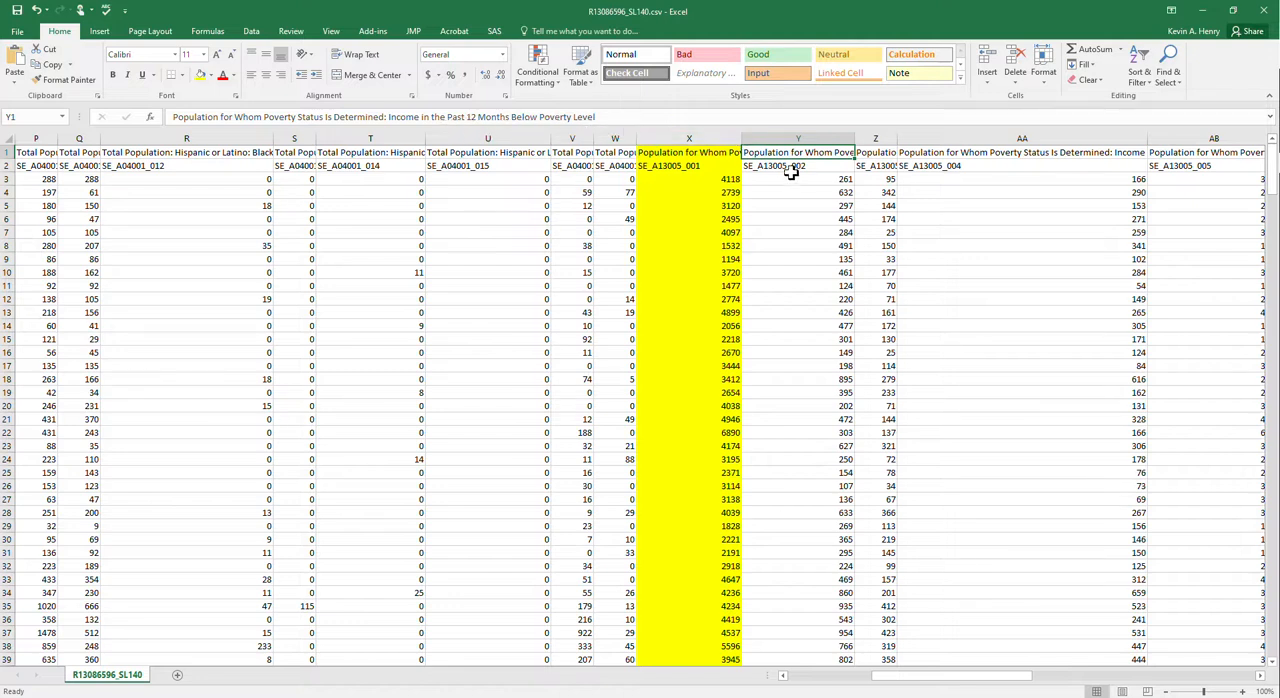
click(788, 134)
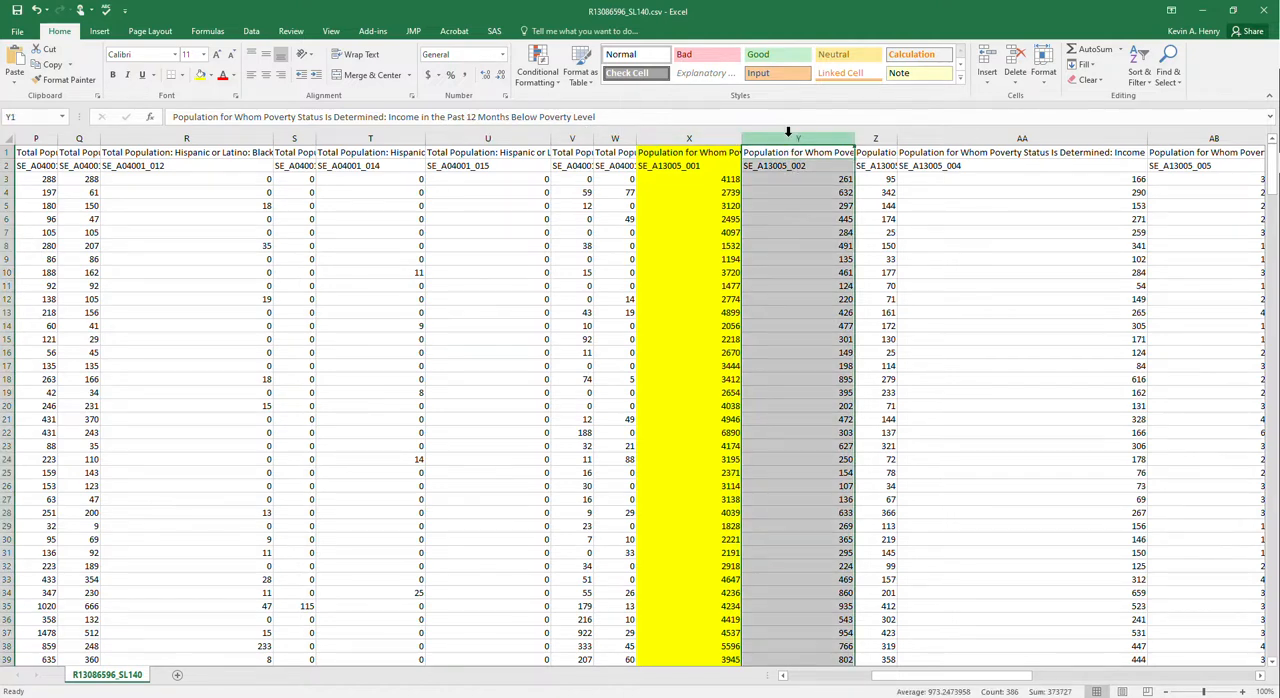
click(211, 75)
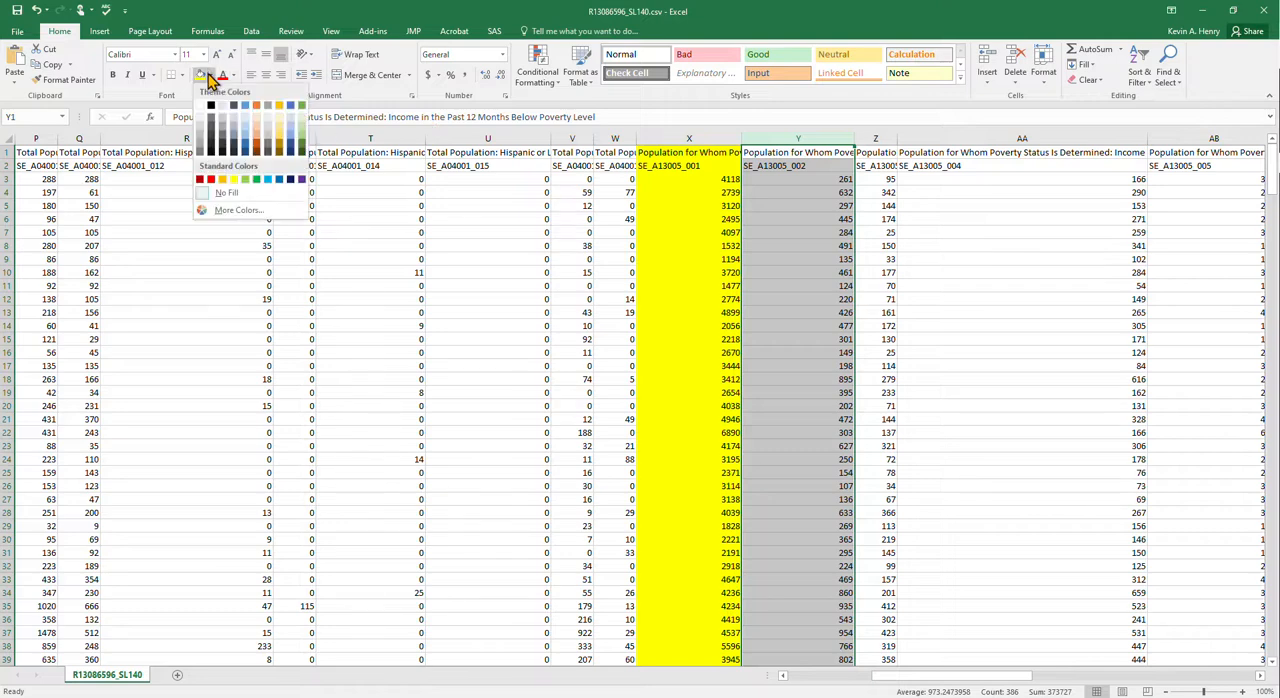
click(334, 20)
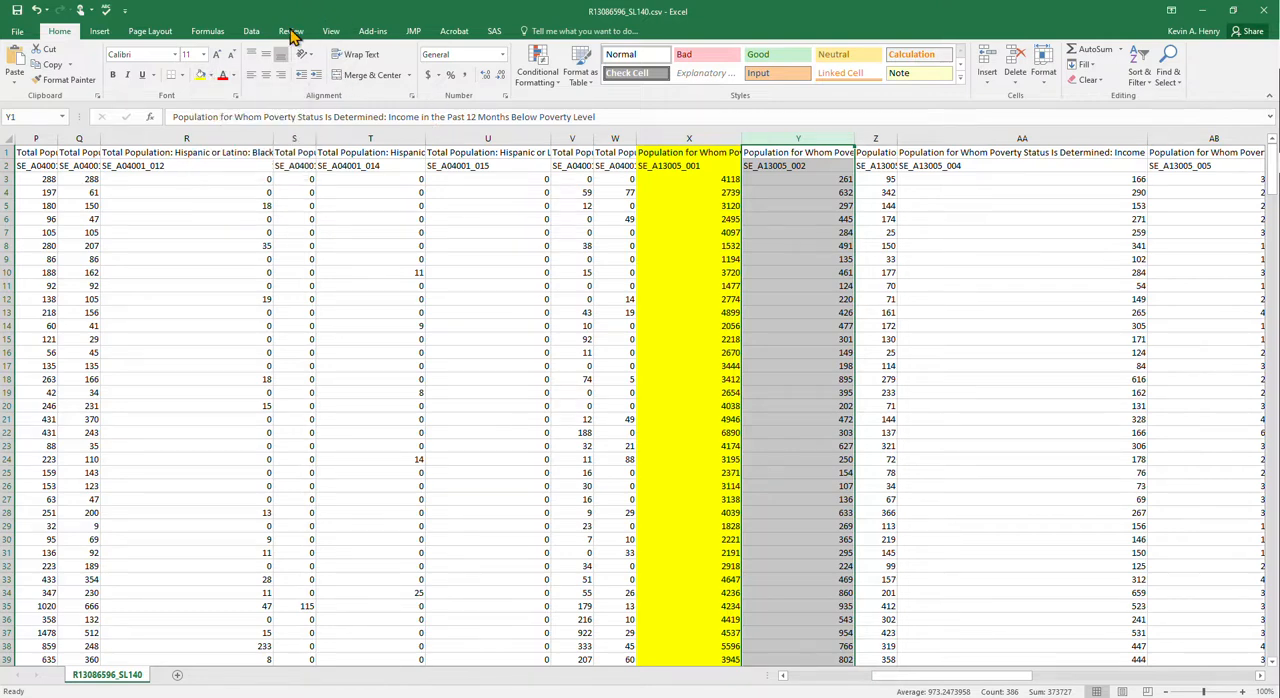
click(202, 76)
click(845, 285)
- Delete columns Z through AH, which follow the highlighted below-poverty-level column
drag(945, 677, 971, 680)
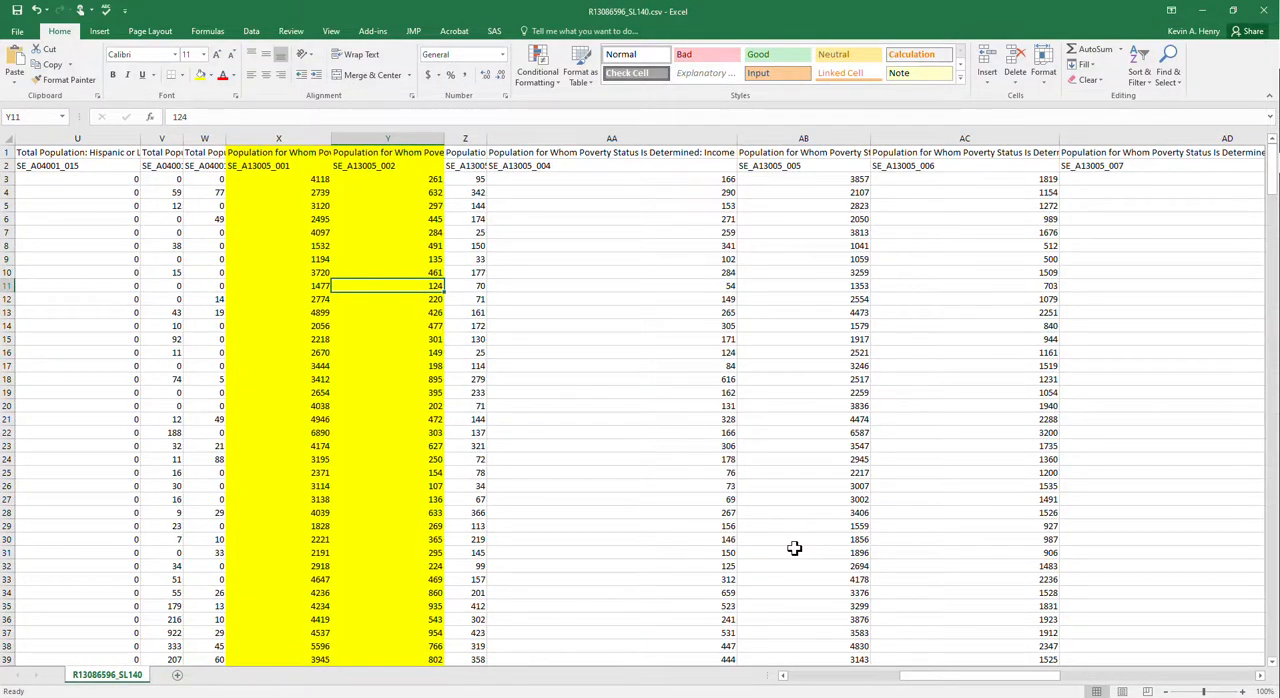
drag(465, 138, 1126, 206)
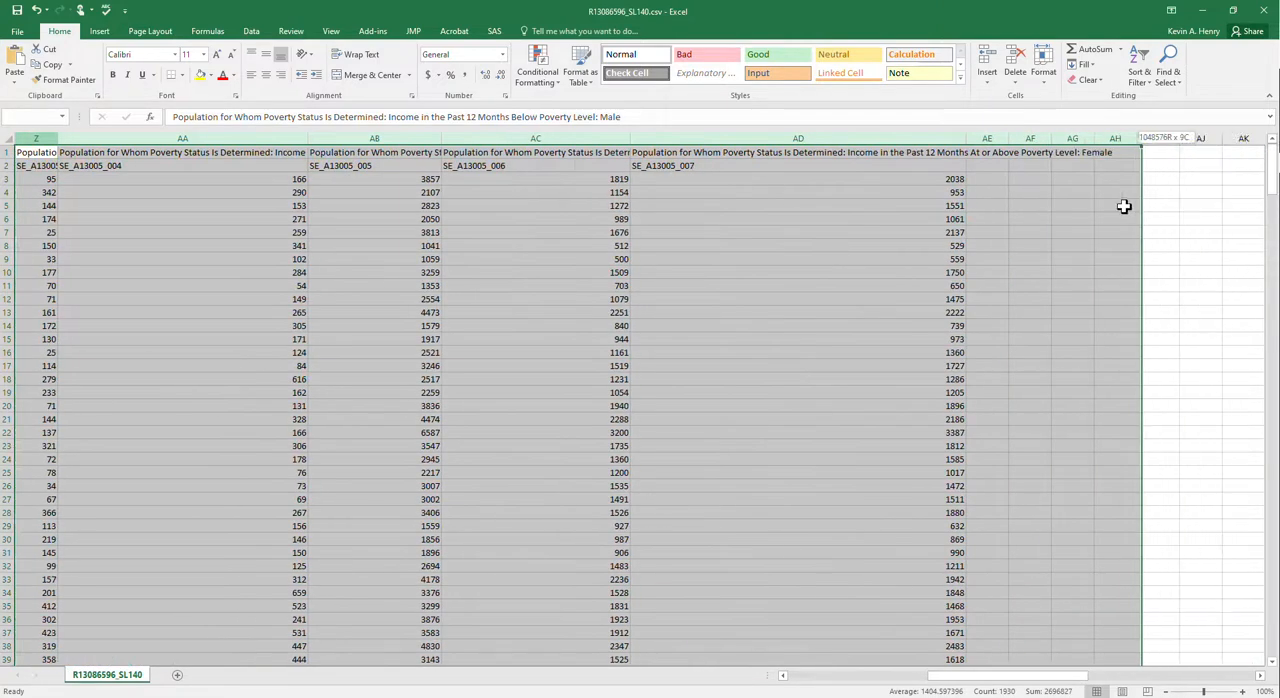
right_click(933, 248)
click(983, 360)
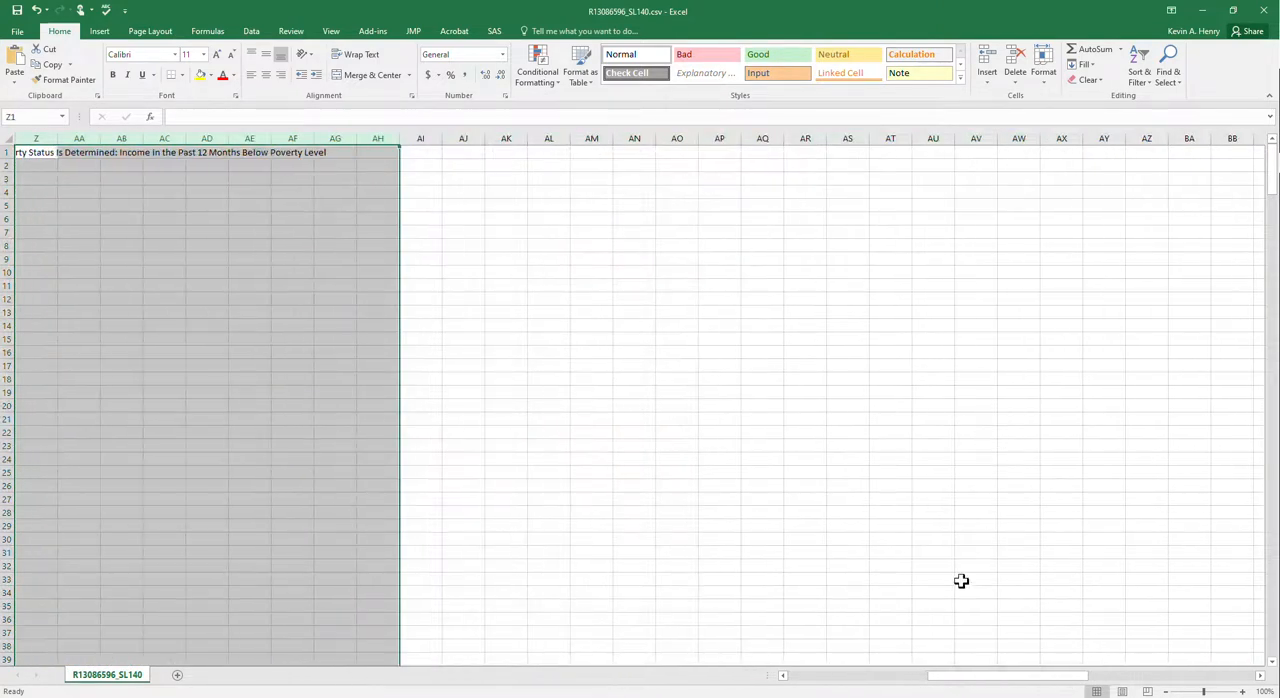
- Widen the yellow below-poverty-level column Y further to show more of its heading
drag(980, 678, 905, 678)
drag(941, 141, 997, 140)
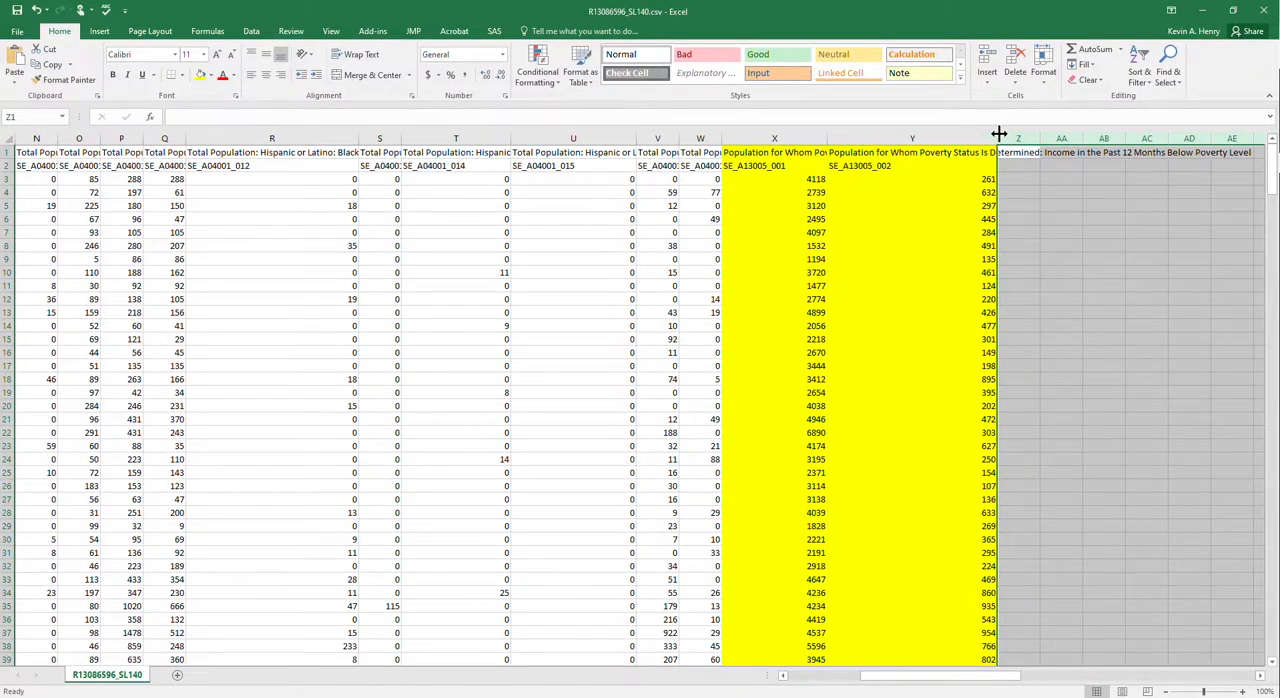
- Widen column X slightly and view the full heading of the below-poverty-level column Y in cell Y1
drag(829, 136, 859, 137)
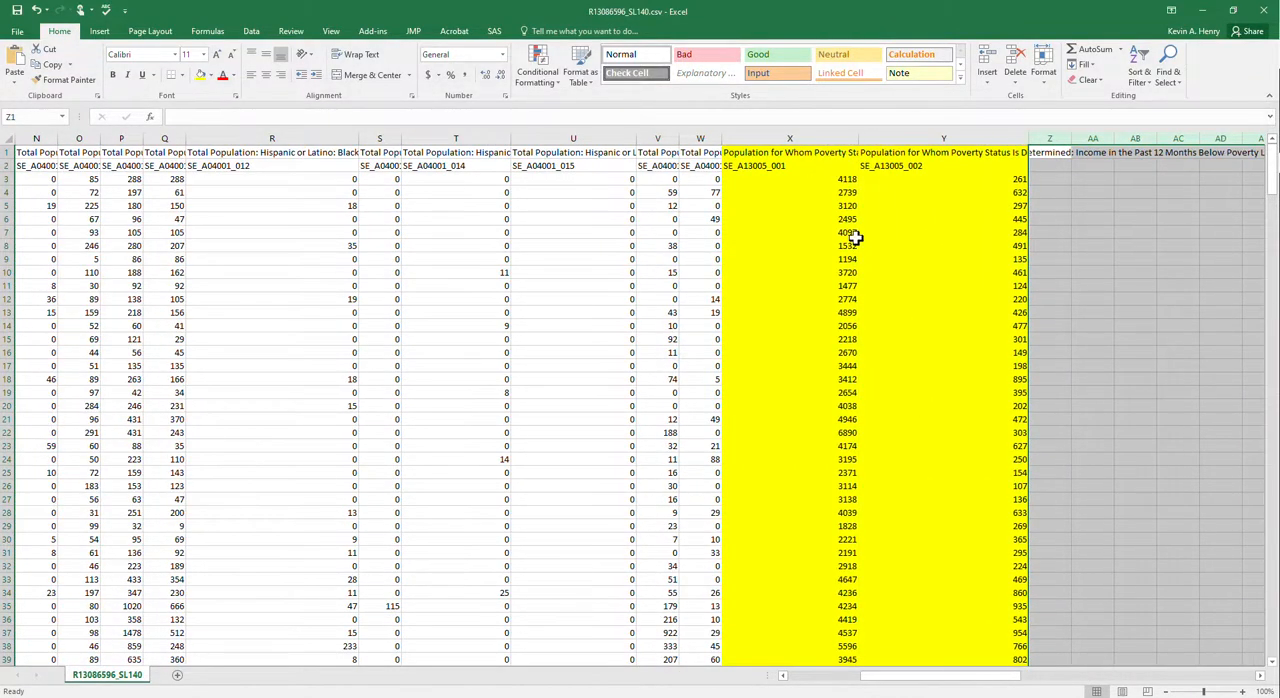
click(887, 153)
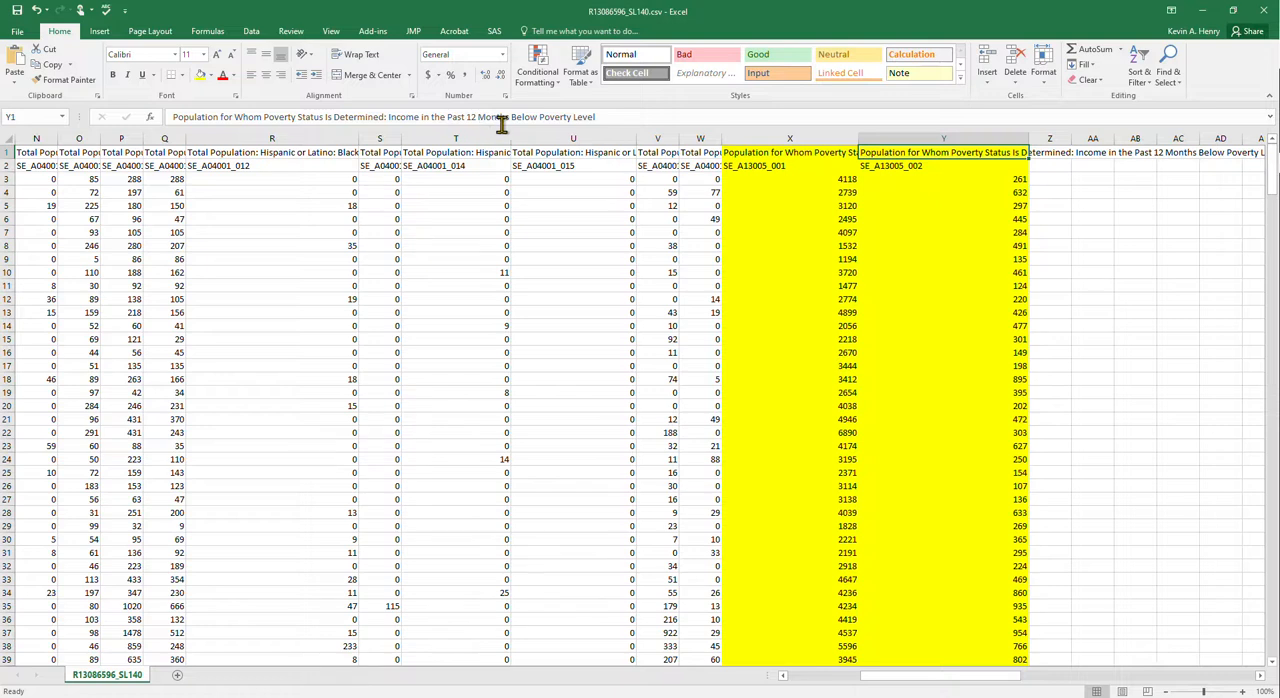
click(929, 205)
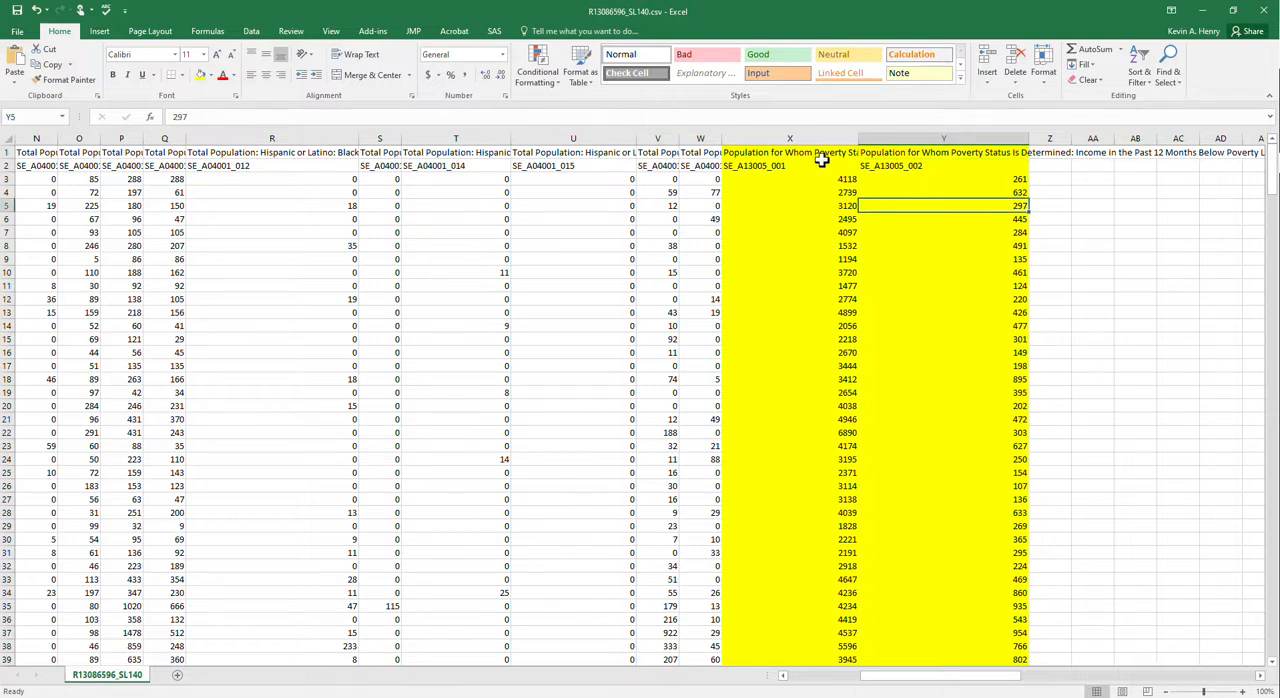
click(978, 137)
drag(820, 136, 945, 147)
- Enter the heading Povperbel in cell Z2 and widen column Z slightly
click(1050, 167)
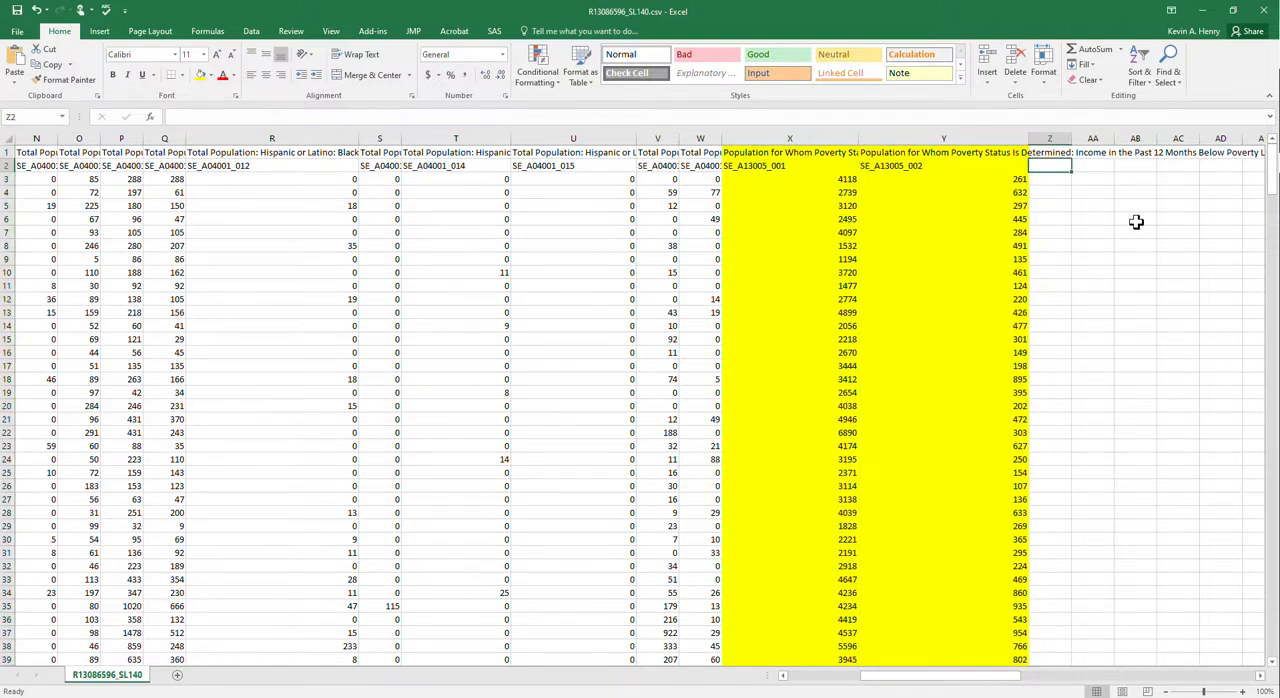
text(Povperbel)
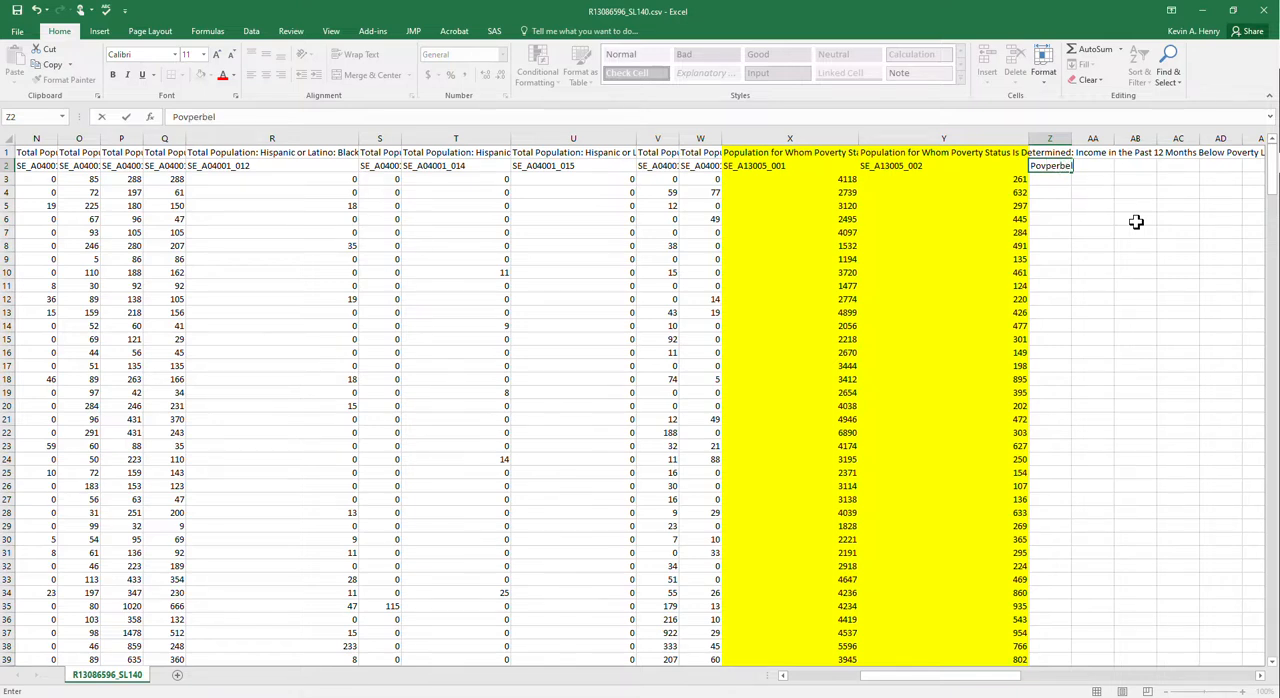
click(1136, 222)
drag(1073, 140, 1086, 140)
- Calculate the percentage below poverty level in cell Z3 with the formula =Y3/X3*100
click(1065, 177)
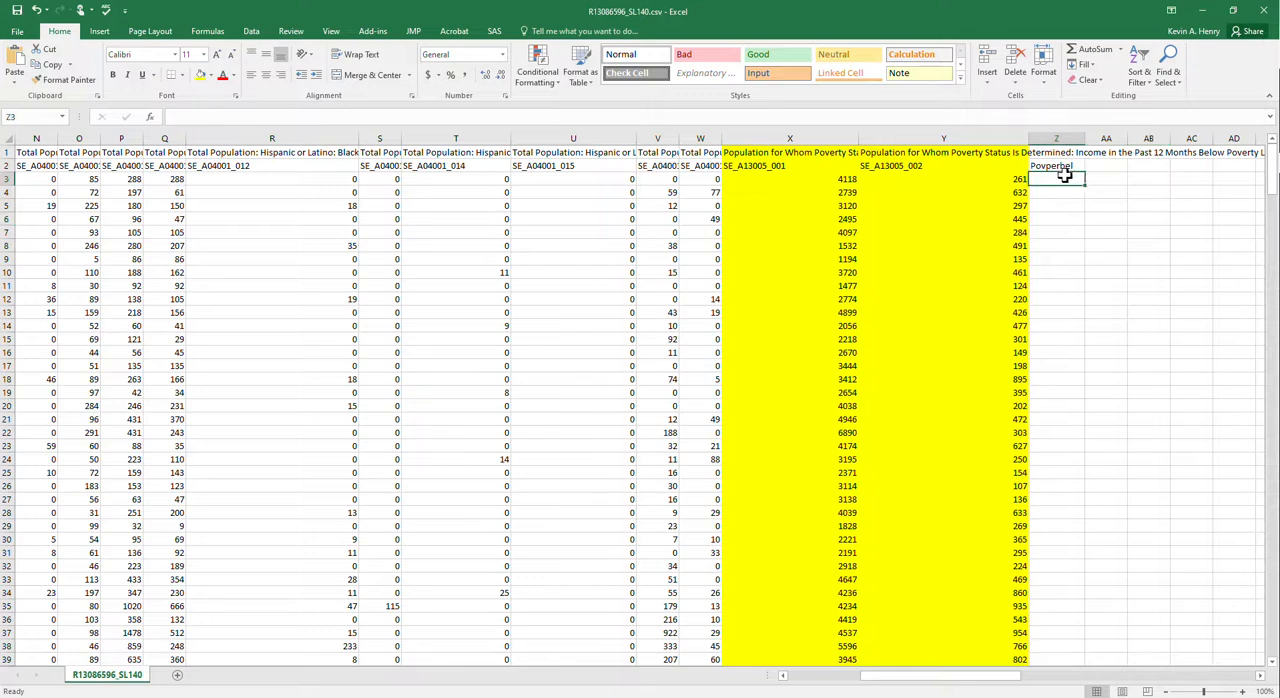
text(=)
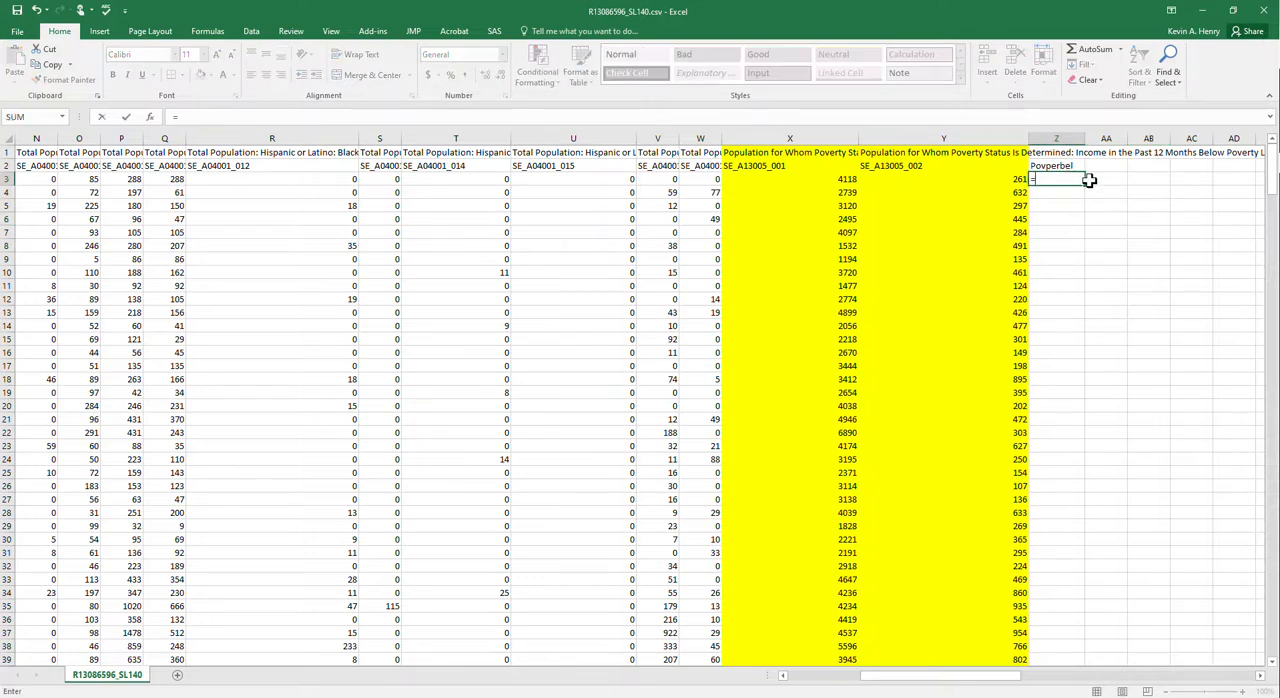
click(1012, 178)
text(/)
click(838, 178)
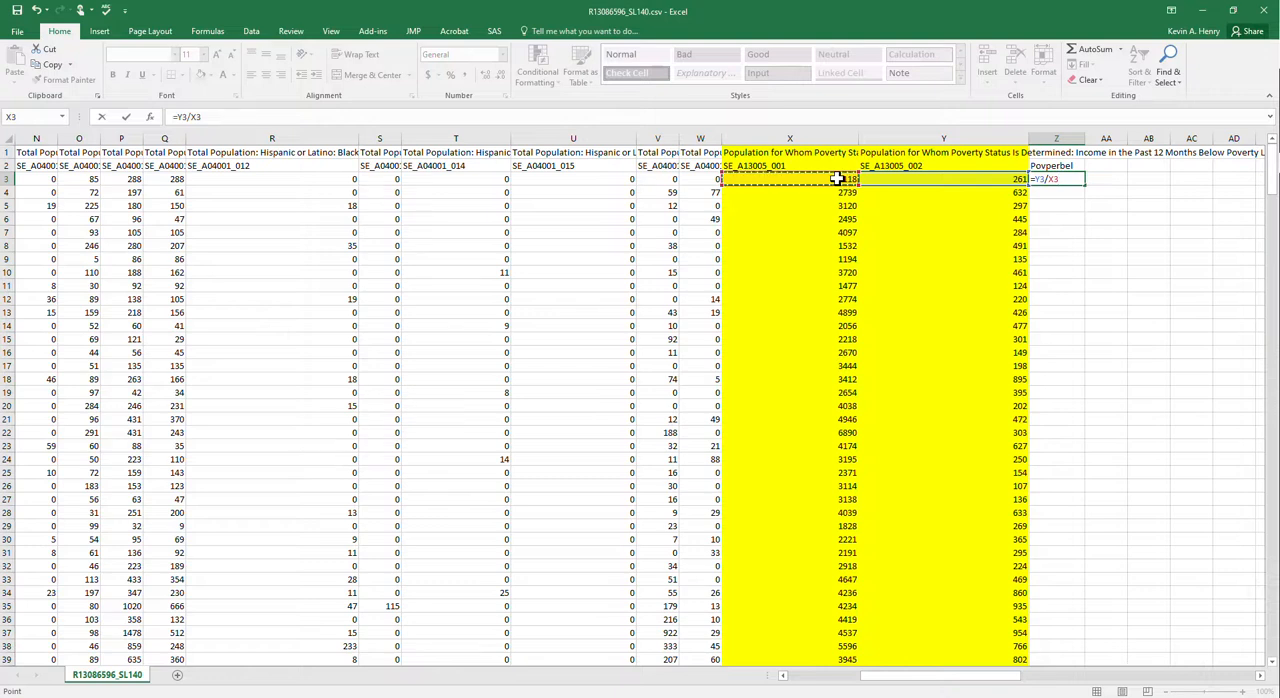
text(*100)
key(Return)
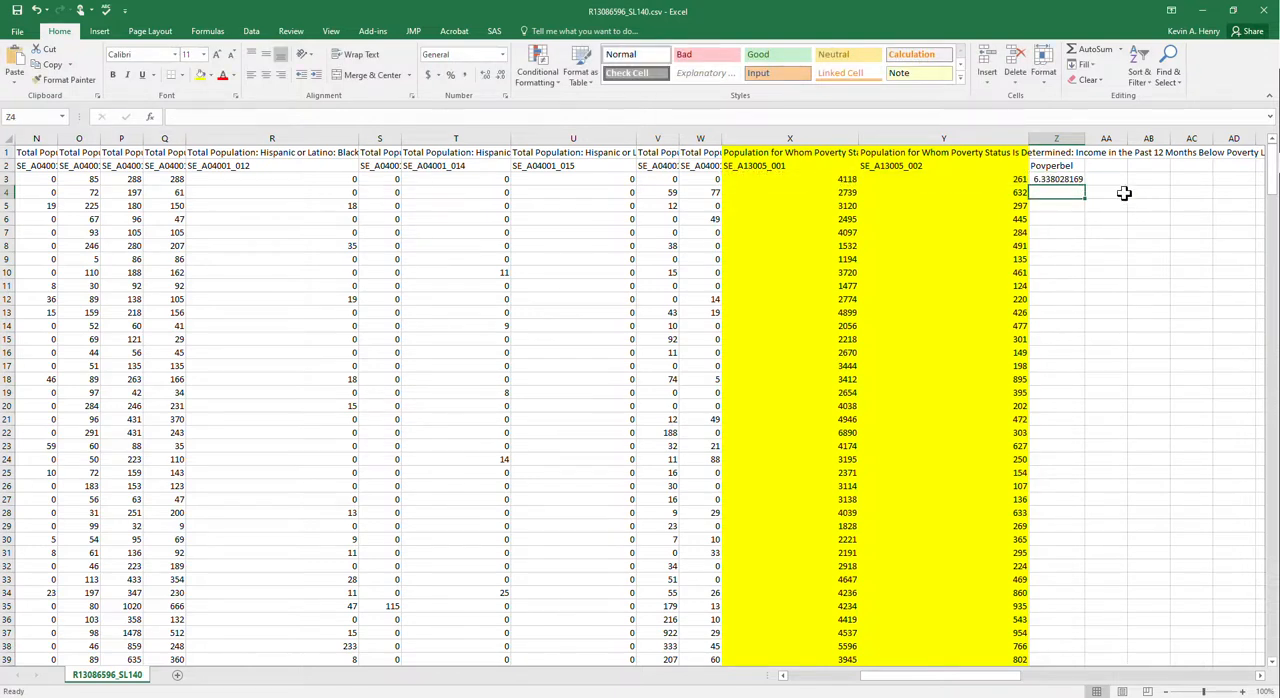
- Fill the Z3 percentage formula down column Z through row 386
click(1077, 179)
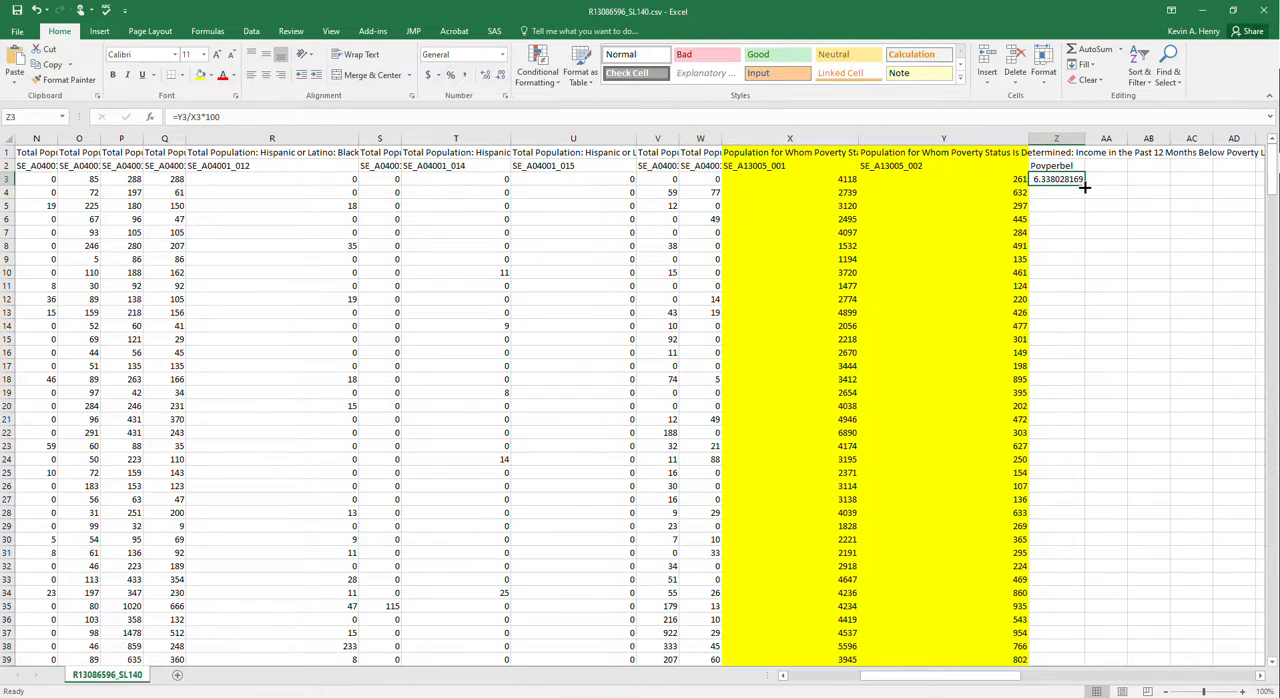
double_click(1084, 187)
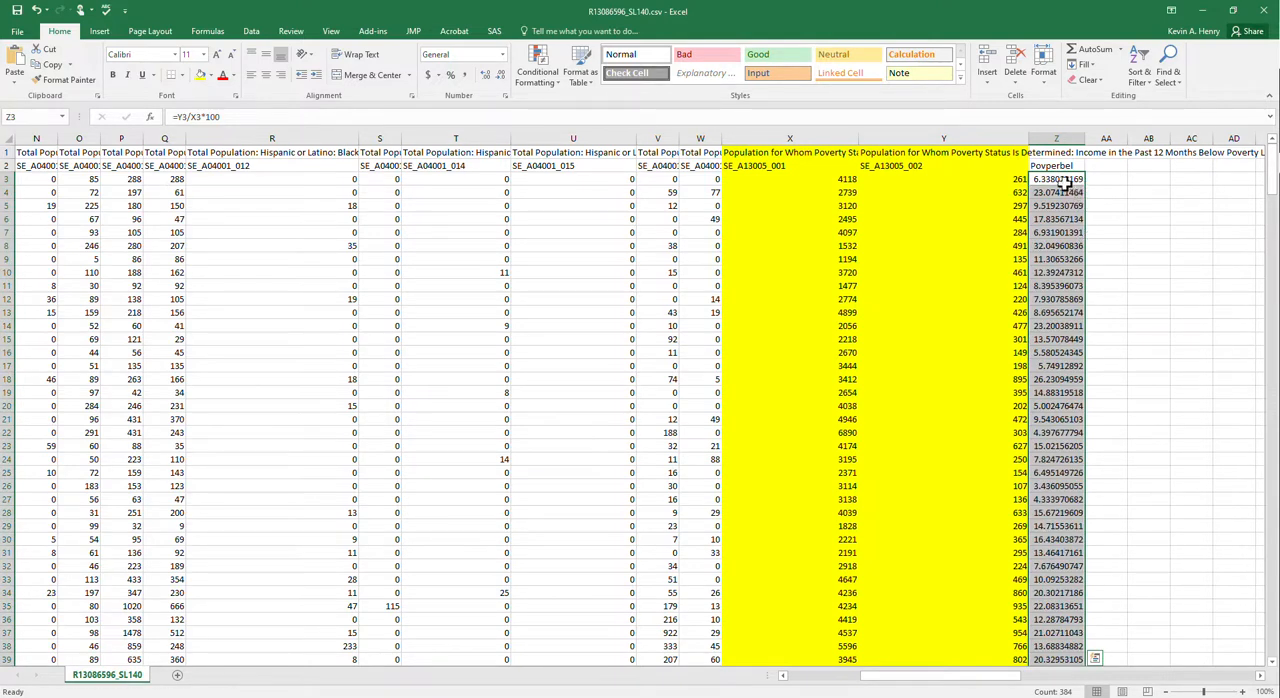
click(1066, 182)
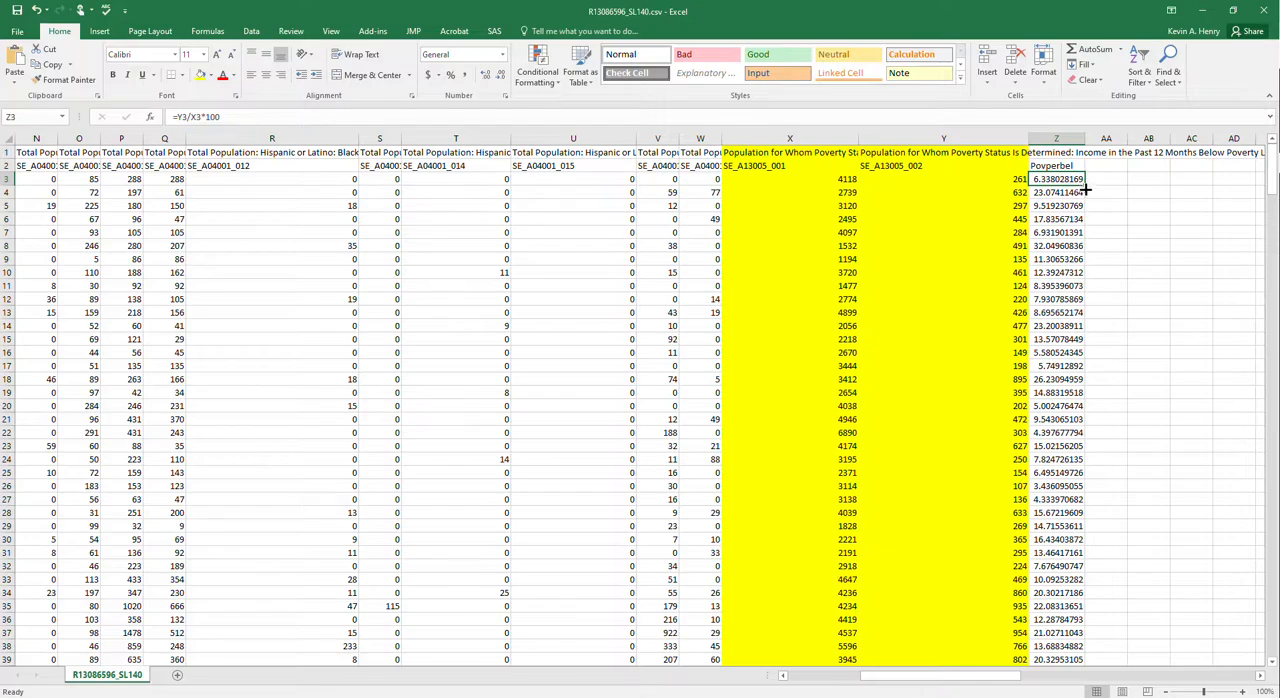
drag(1084, 187, 1052, 594)
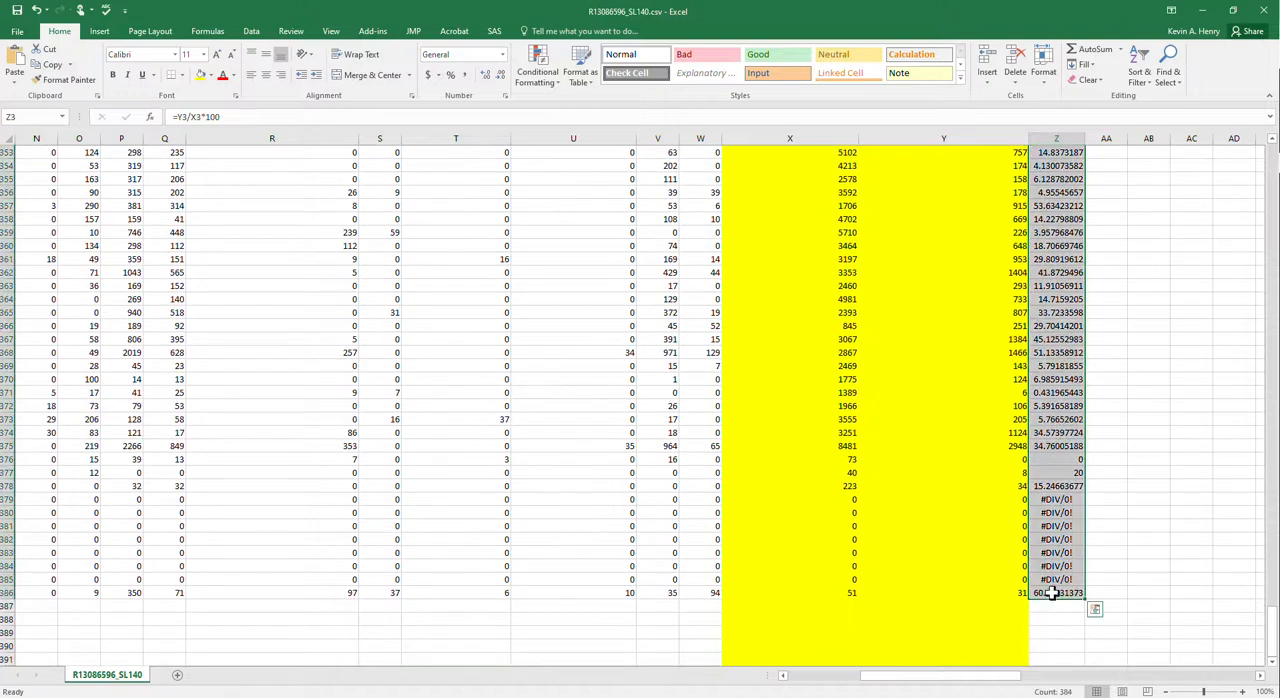
- Fill the Povperbel heading cell Z2 with the theme color Orange, Accent 2
click(1051, 486)
scroll(1053, 343, up, 2)
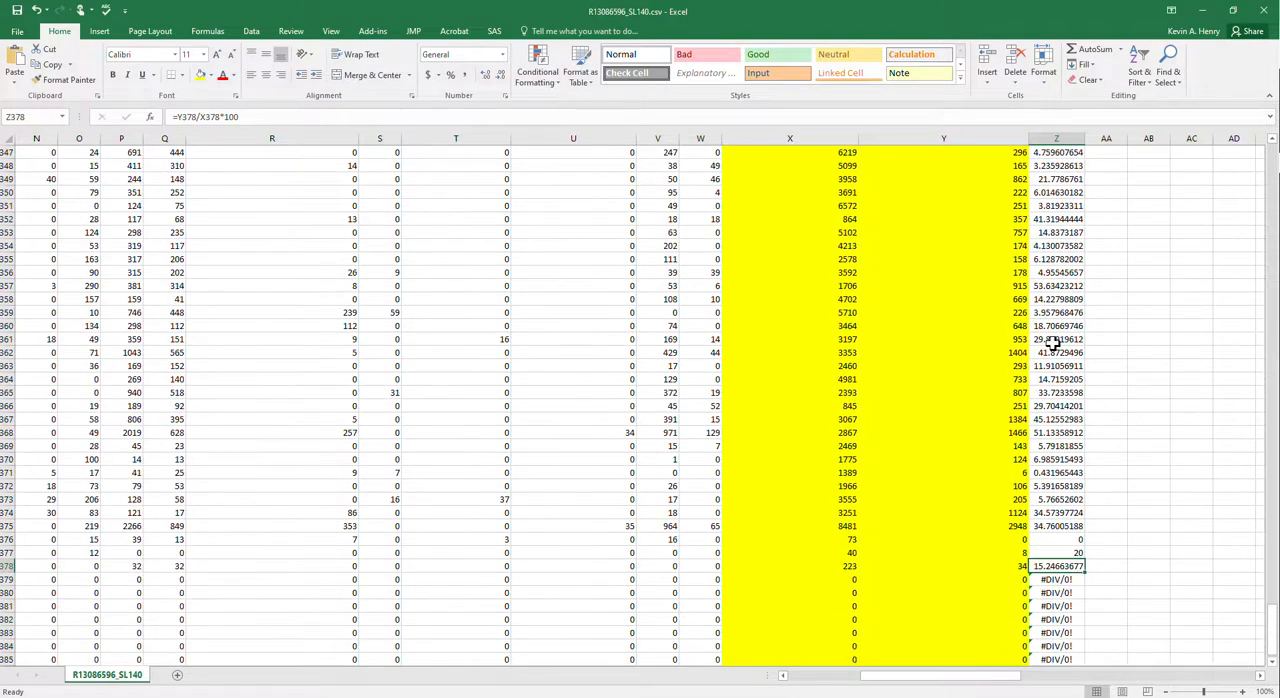
scroll(1060, 531, down, 1)
scroll(1043, 410, up, 9)
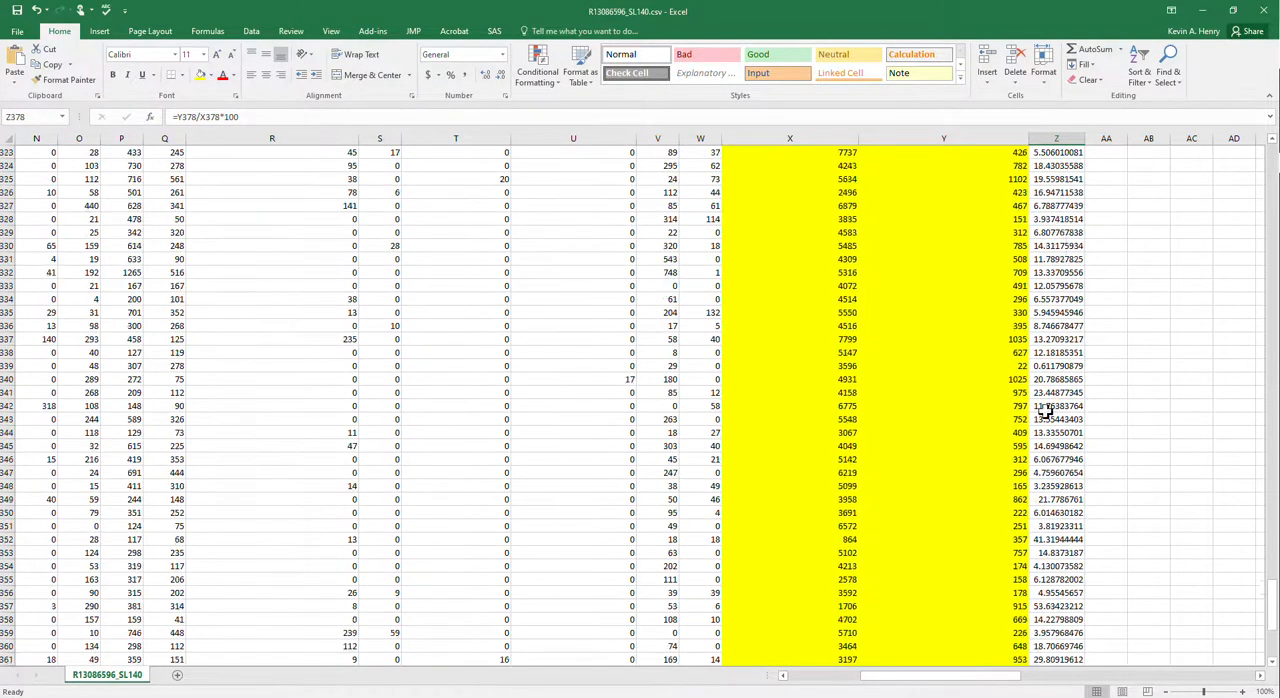
scroll(1045, 410, up, 20)
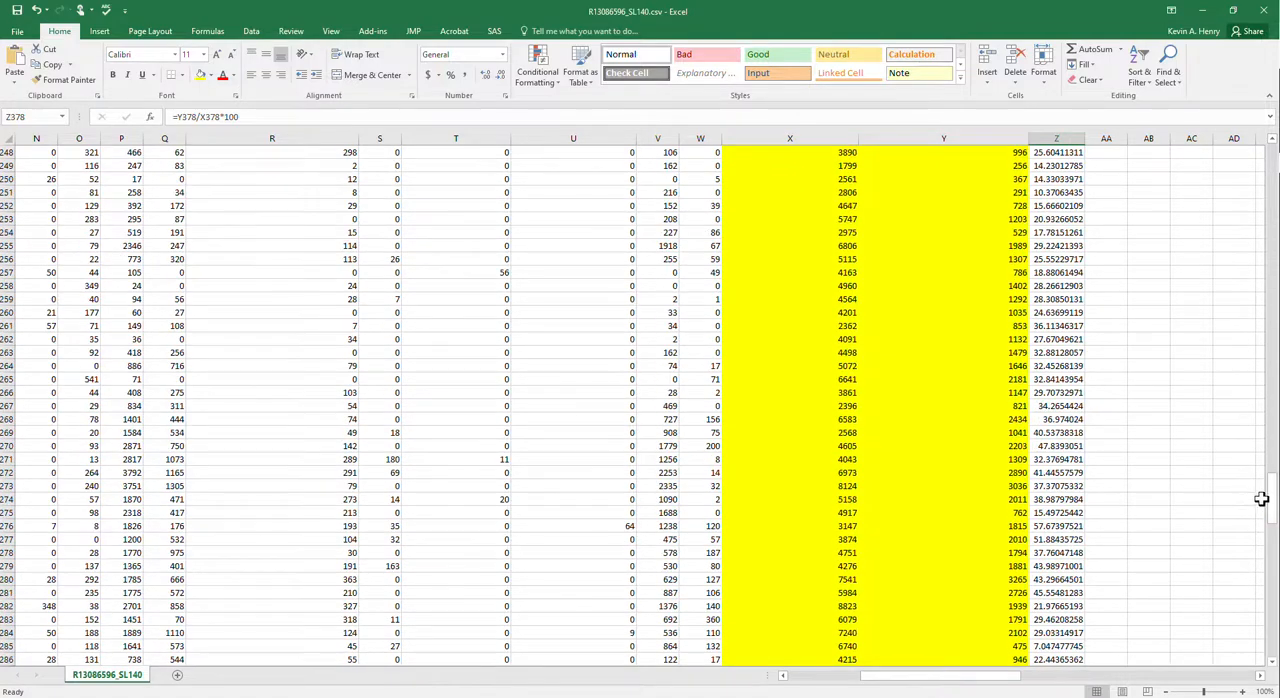
drag(1262, 499, 1262, 150)
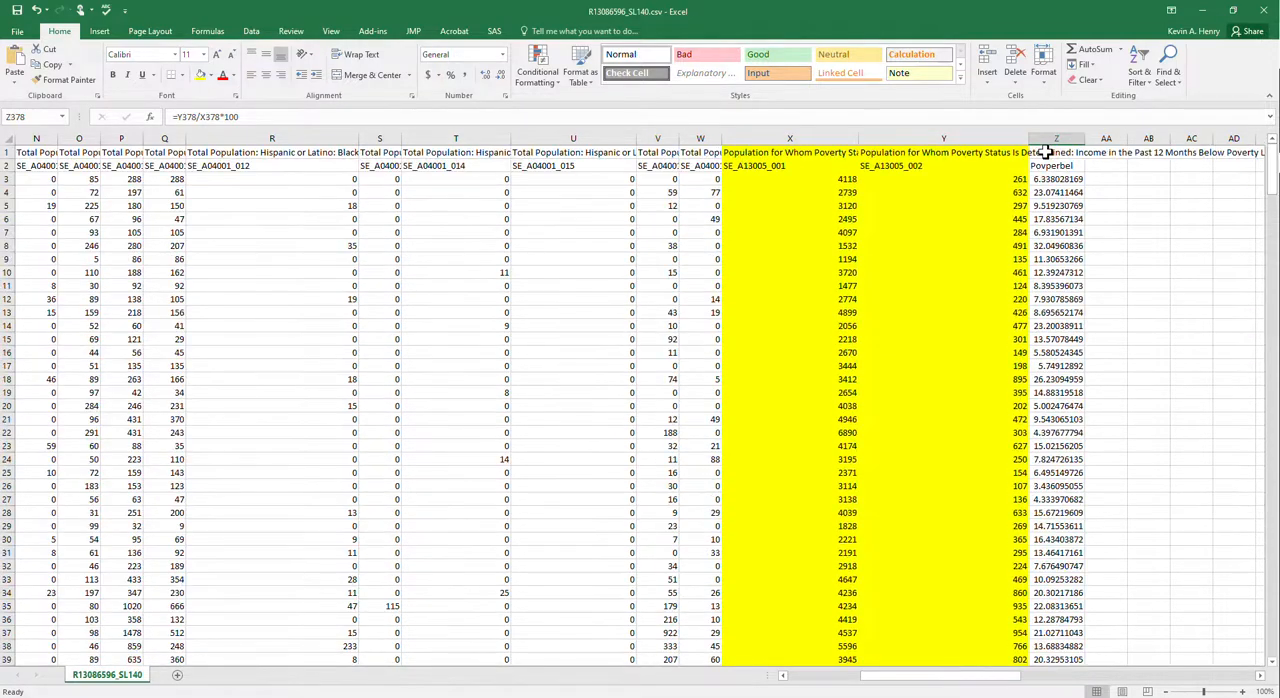
click(1052, 165)
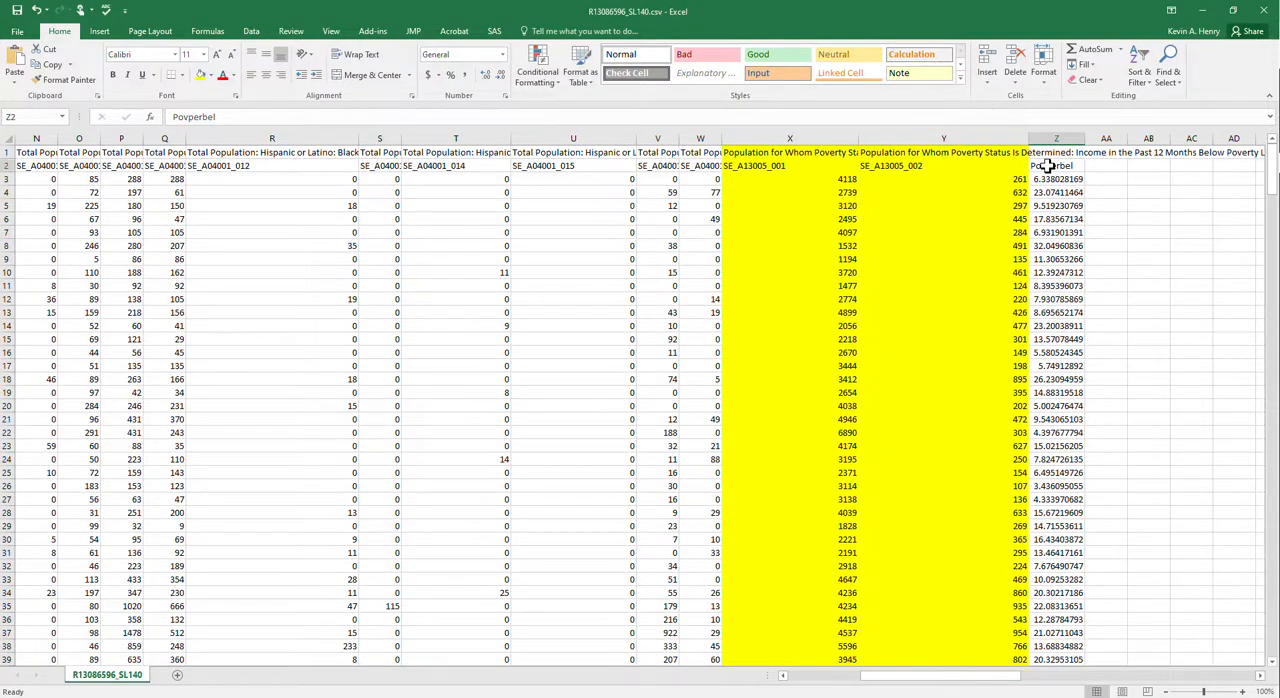
click(211, 75)
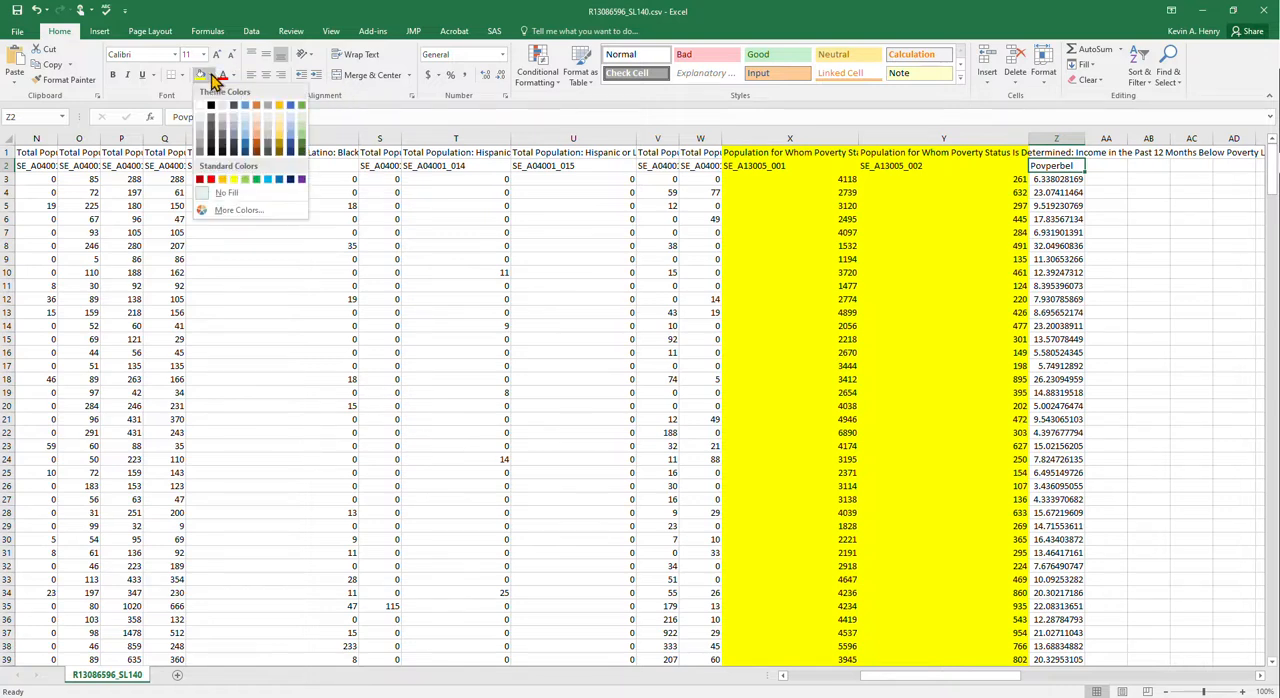
click(258, 110)
click(1108, 232)
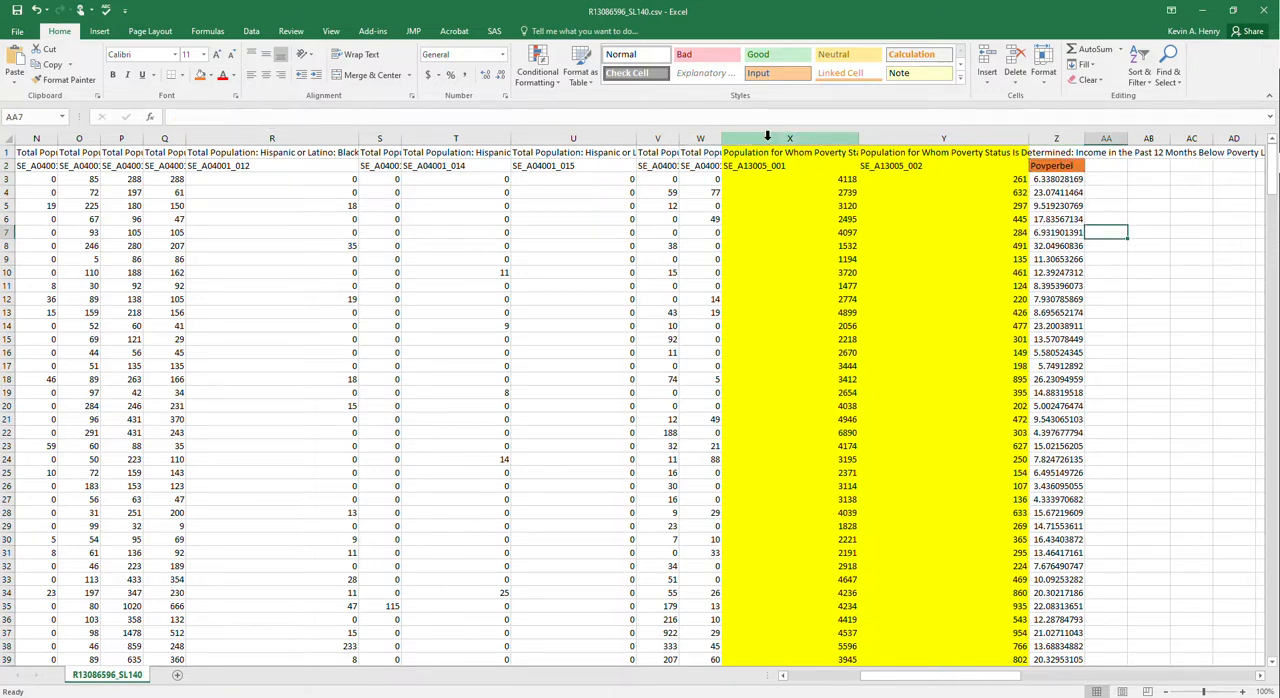
- Widen columns H, I and J to show more of their Total Population headings
drag(765, 138, 1068, 140)
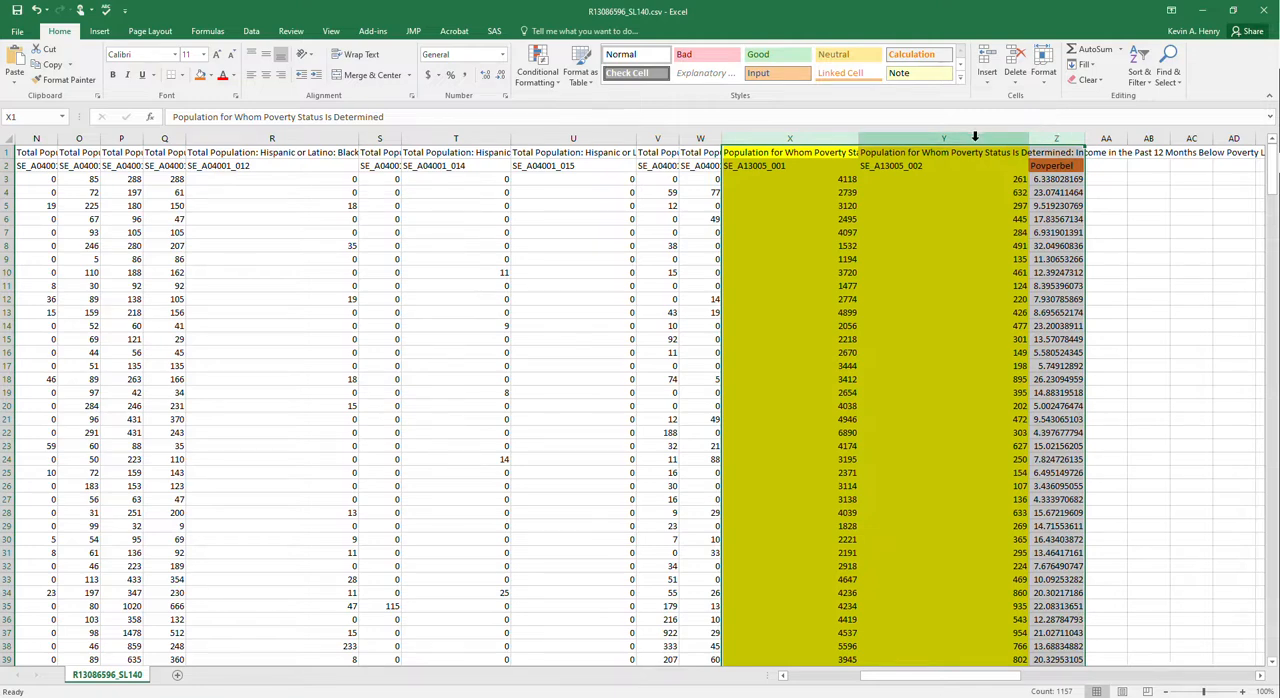
drag(922, 680, 851, 683)
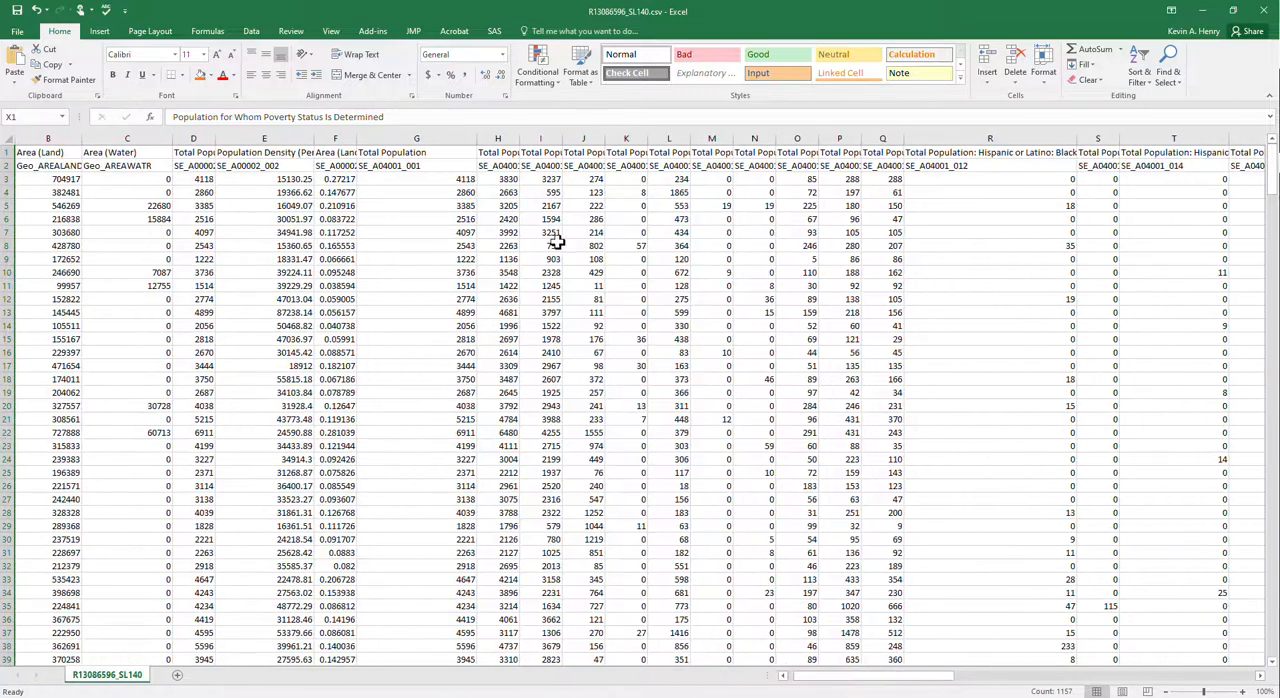
drag(519, 139, 680, 137)
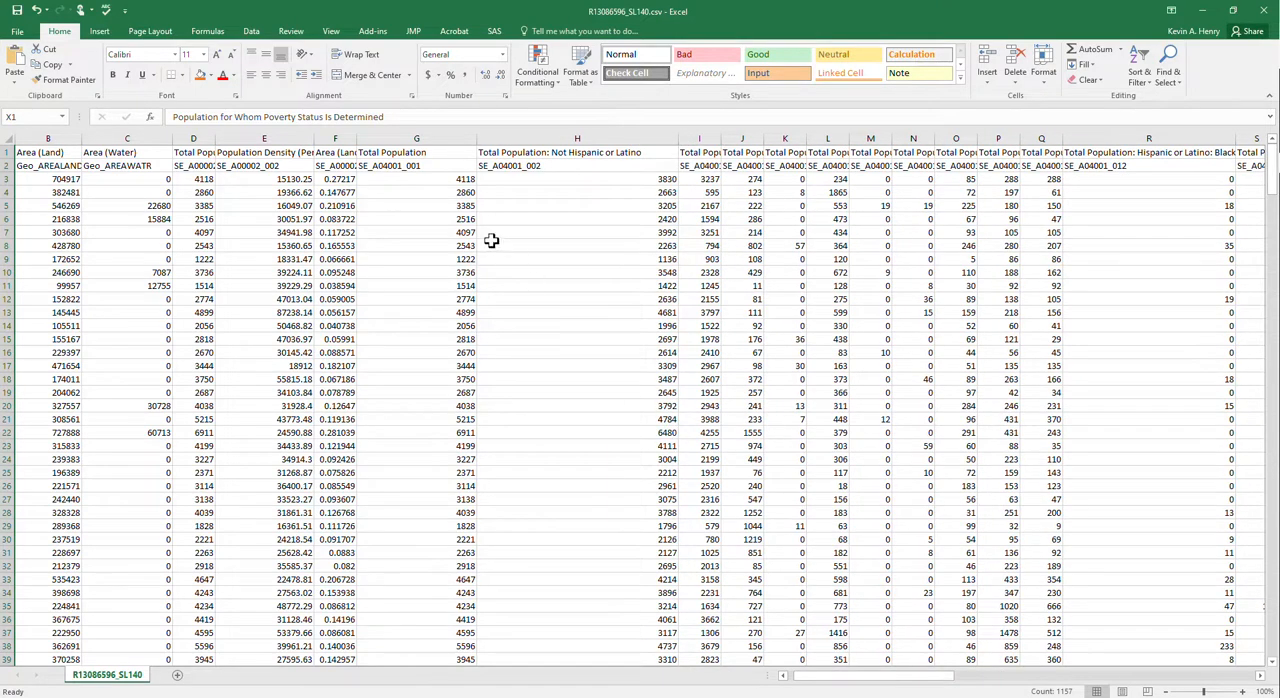
drag(886, 678, 866, 656)
drag(653, 134, 940, 131)
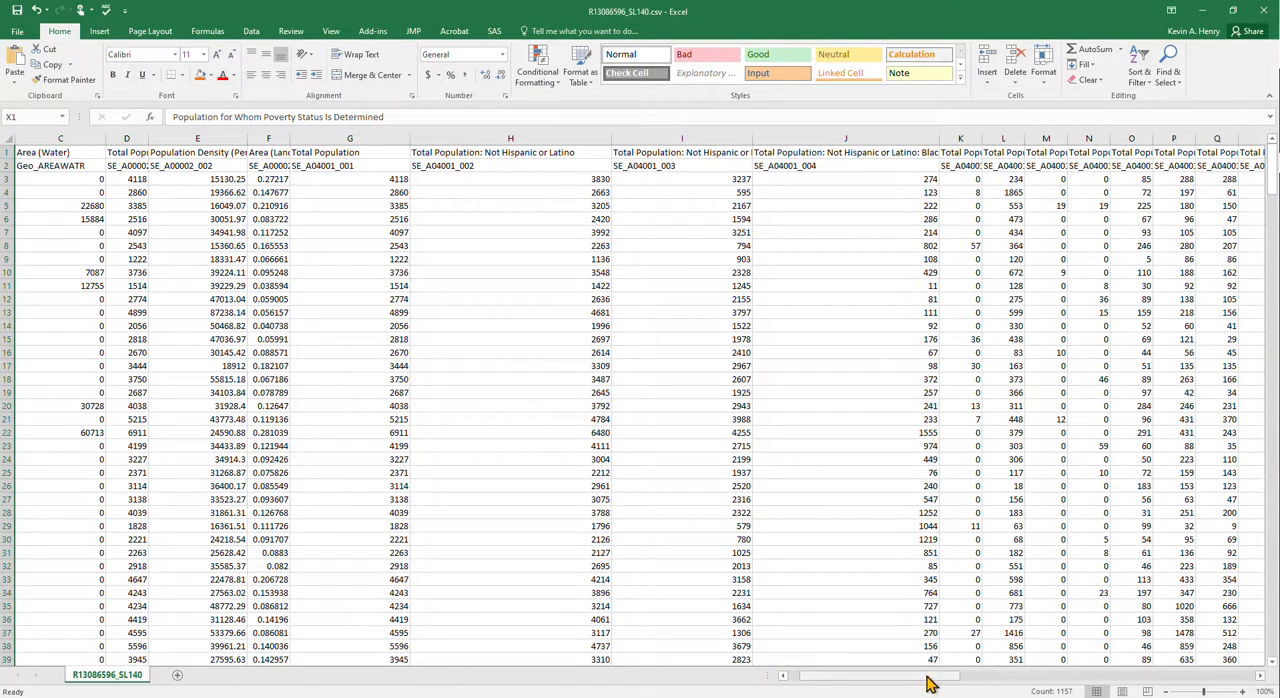
- Examine the full row 1 headings from column P through column Y to locate the overall Hispanic or Latino population column
drag(929, 680, 960, 680)
click(783, 163)
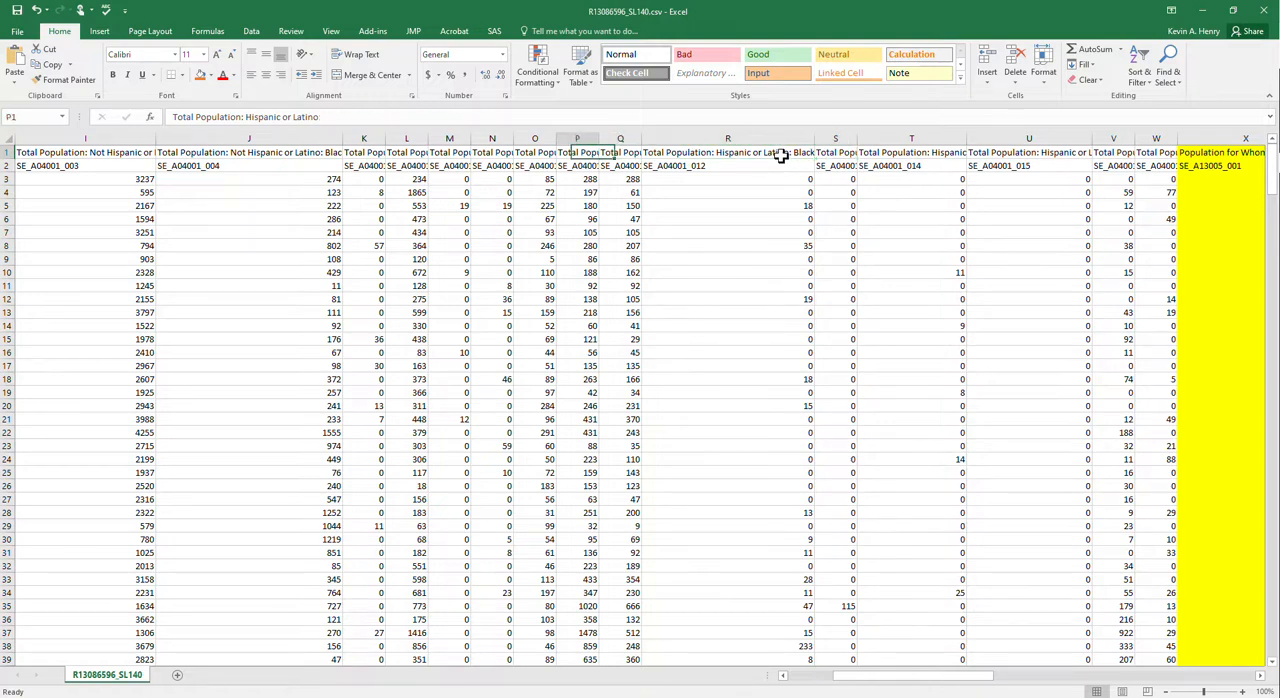
key(Right)
key(Right)
key(Right)
key(Right)
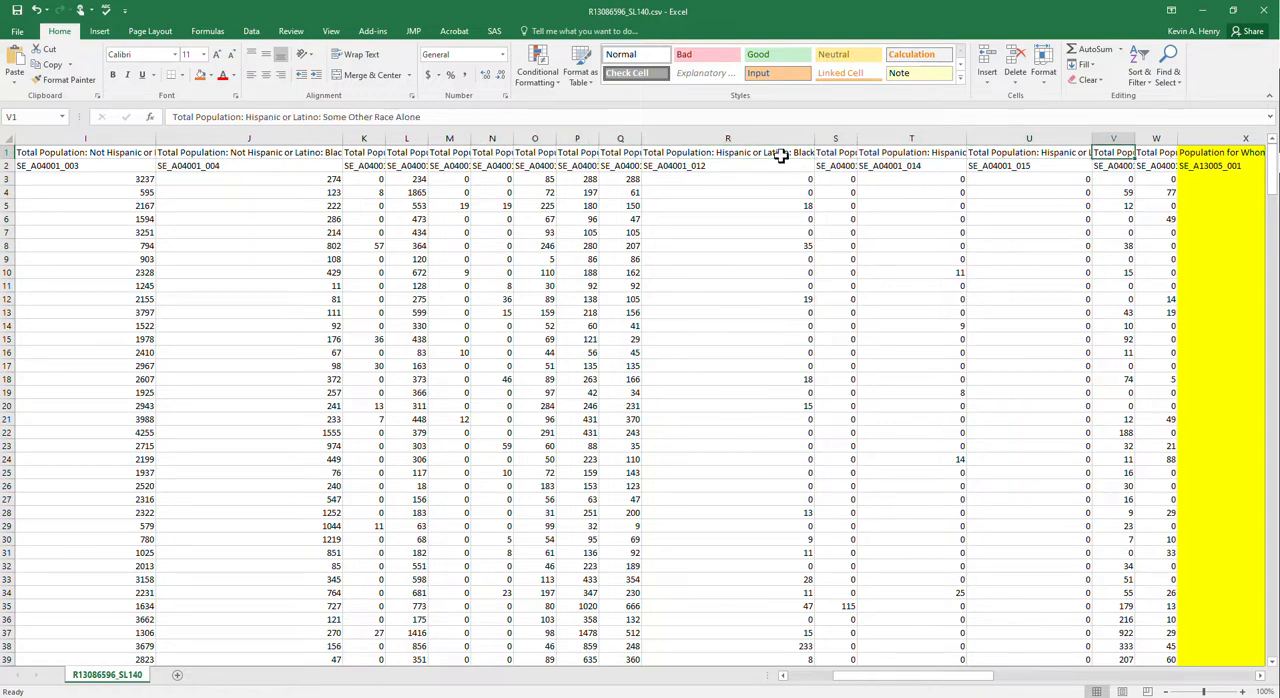
key(Right)
key(Right)
key(Right)
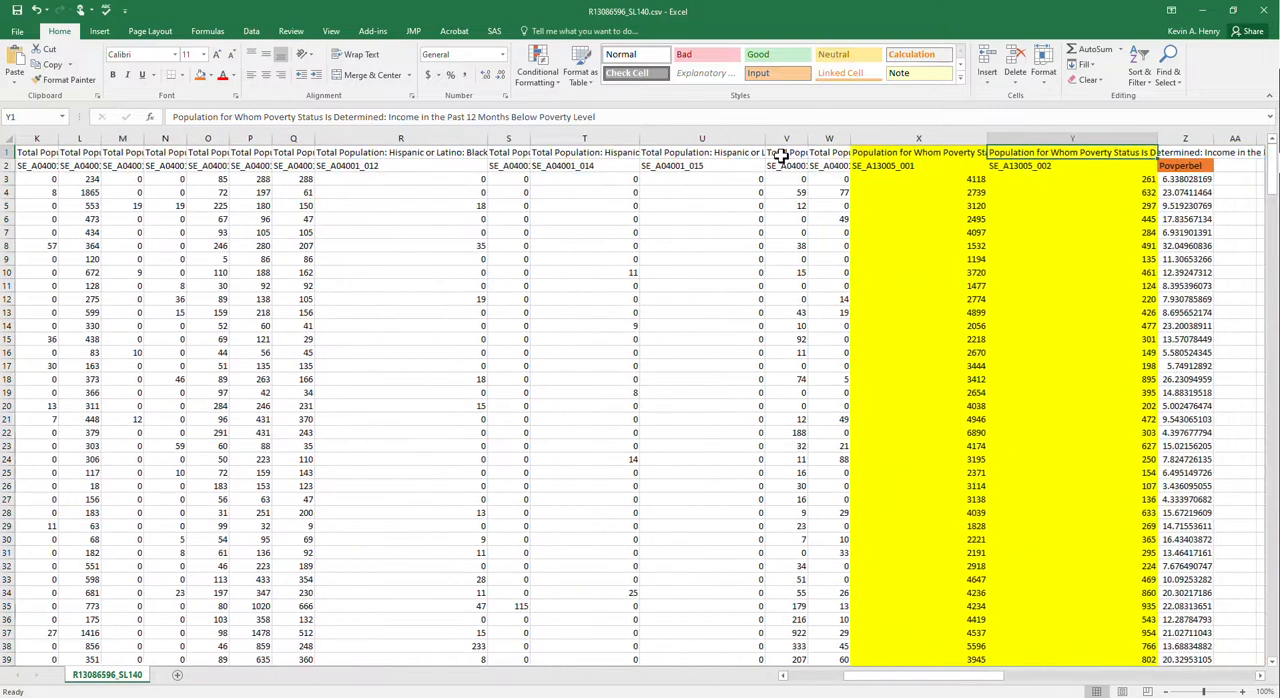
key(Left)
key(Left)
key(Left)
key(Left)
key(Left)
key(Left)
key(Left)
key(Left)
key(Left)
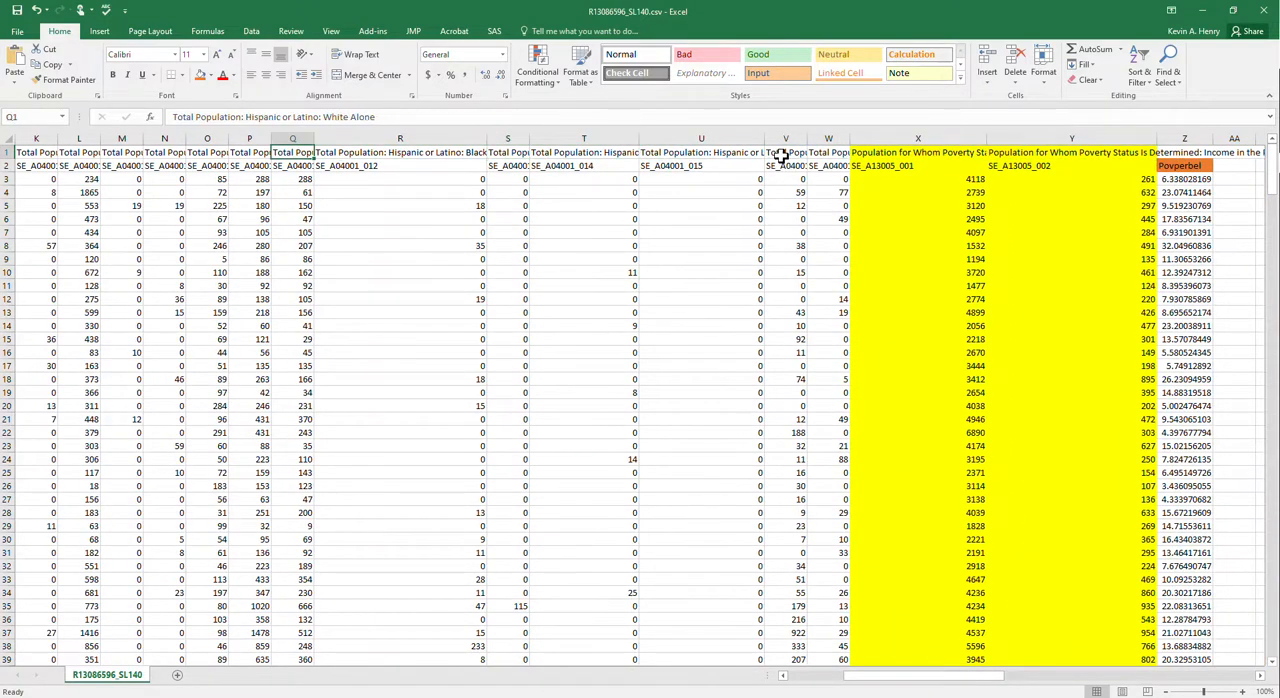
key(Left)
key(Right)
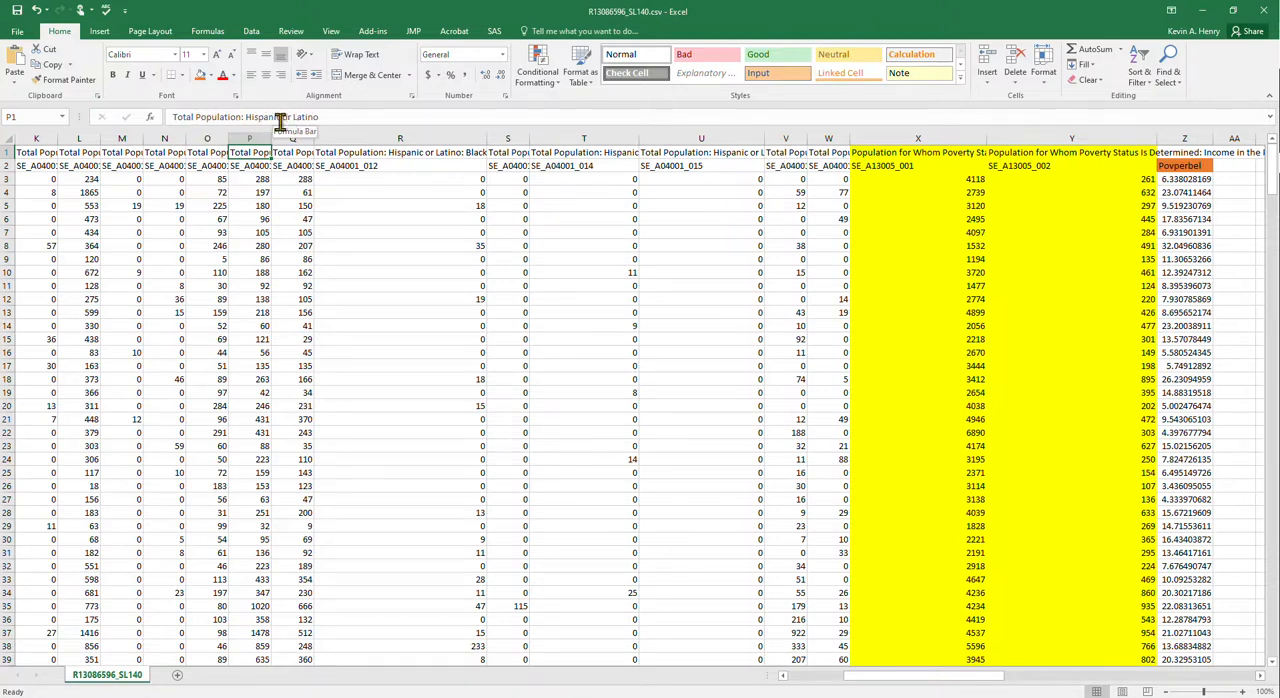
- Highlight column P, "Total Population: Hispanic or Latino", in light gold and widen it to show the whole heading
click(251, 137)
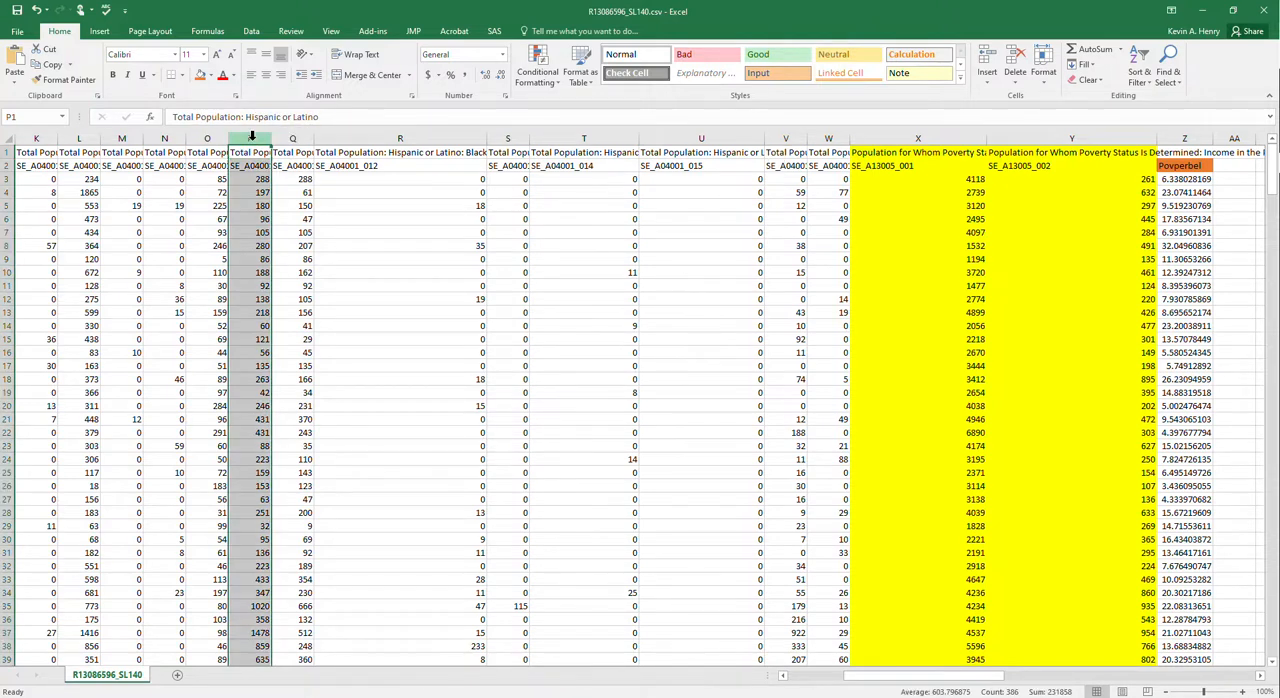
click(210, 75)
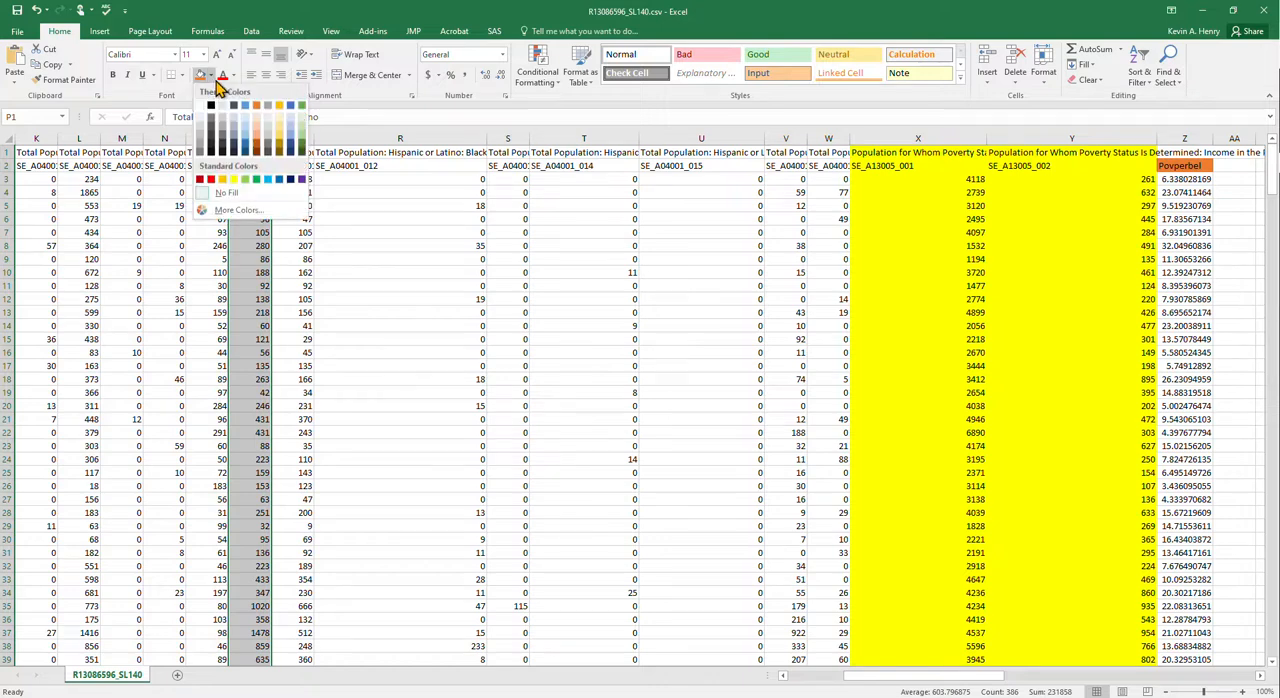
click(280, 126)
click(340, 232)
drag(270, 151, 404, 137)
click(398, 191)
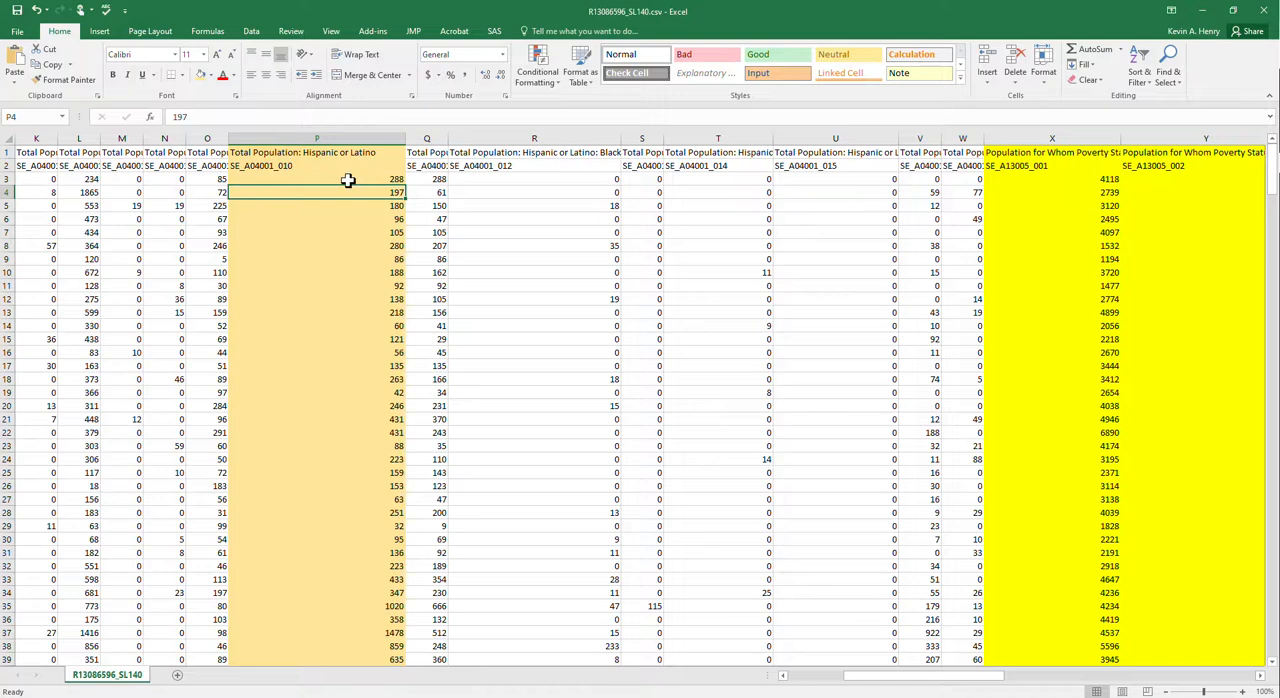
- Widen columns O and I and examine the row 1 headings from column P back to G to locate the overall Total Population column
drag(229, 137, 354, 133)
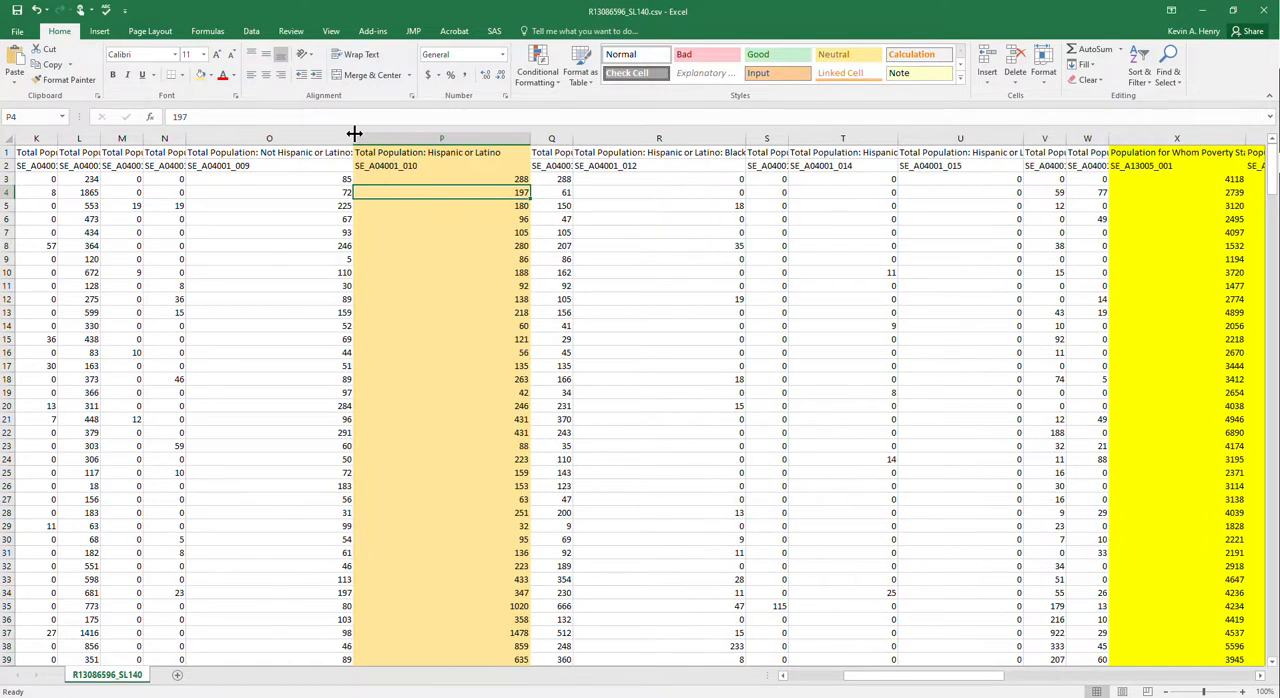
click(455, 180)
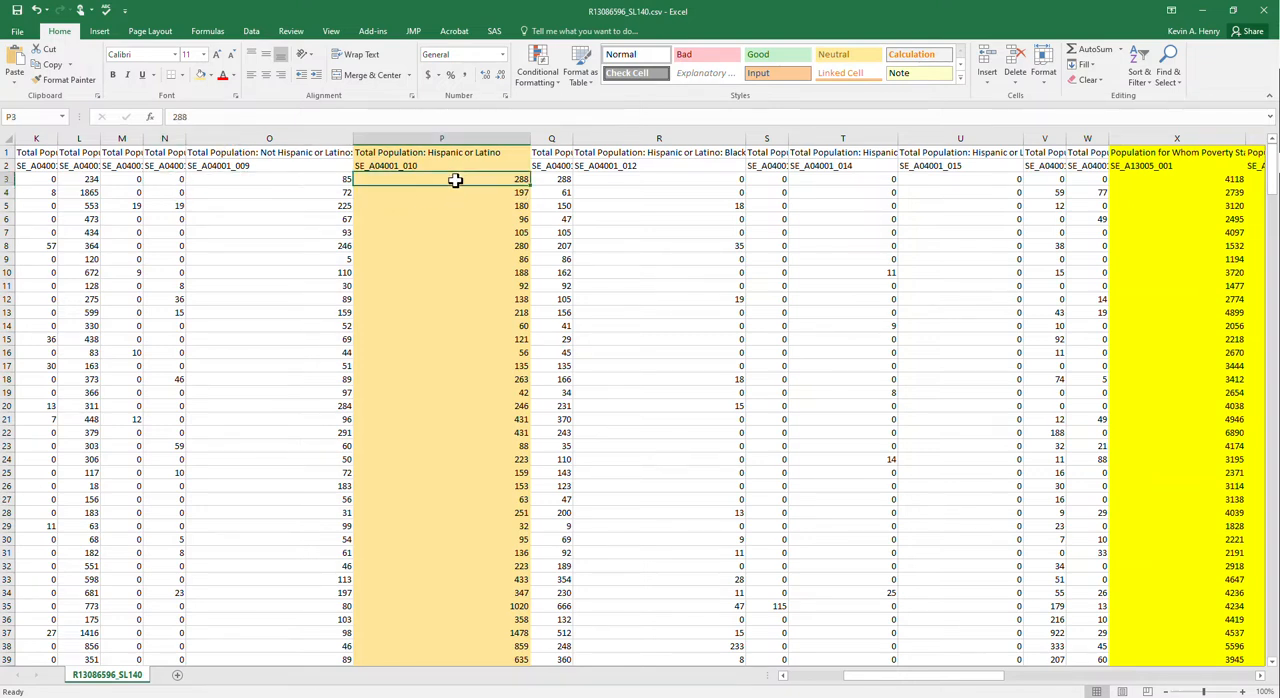
key(Left)
key(Left)
key(Left)
key(Up)
key(Up)
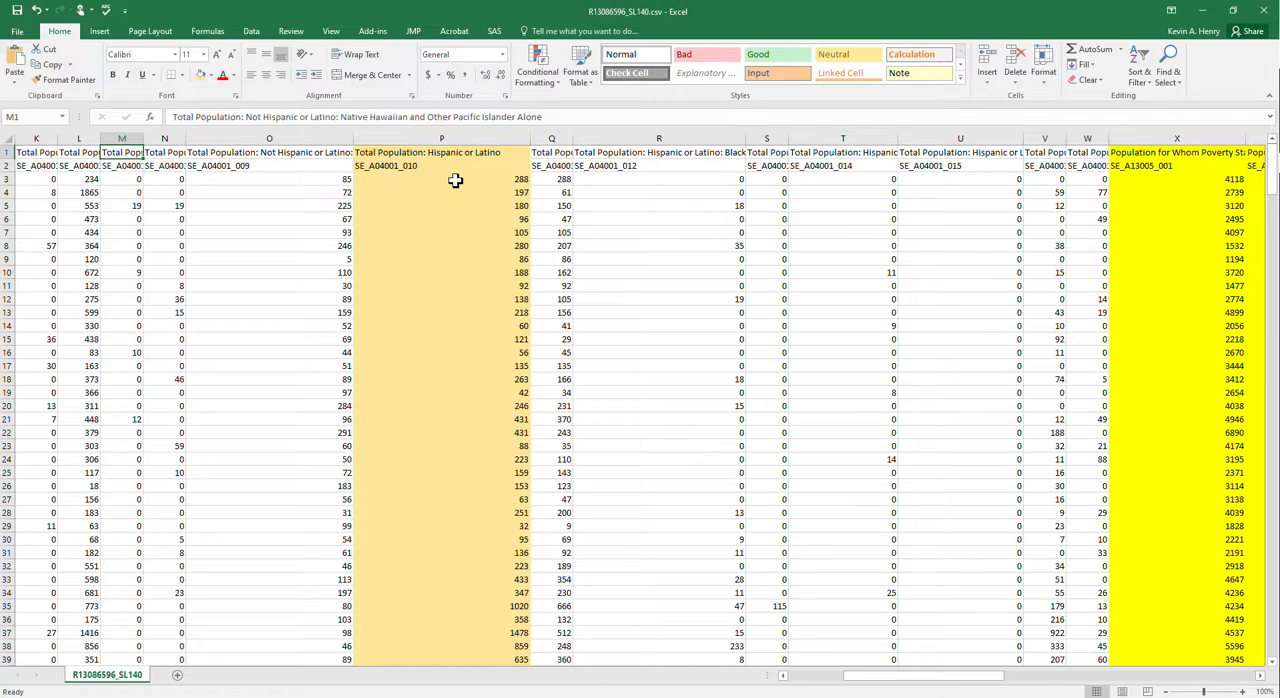
key(Left)
key(Left)
key(Left)
key(Left)
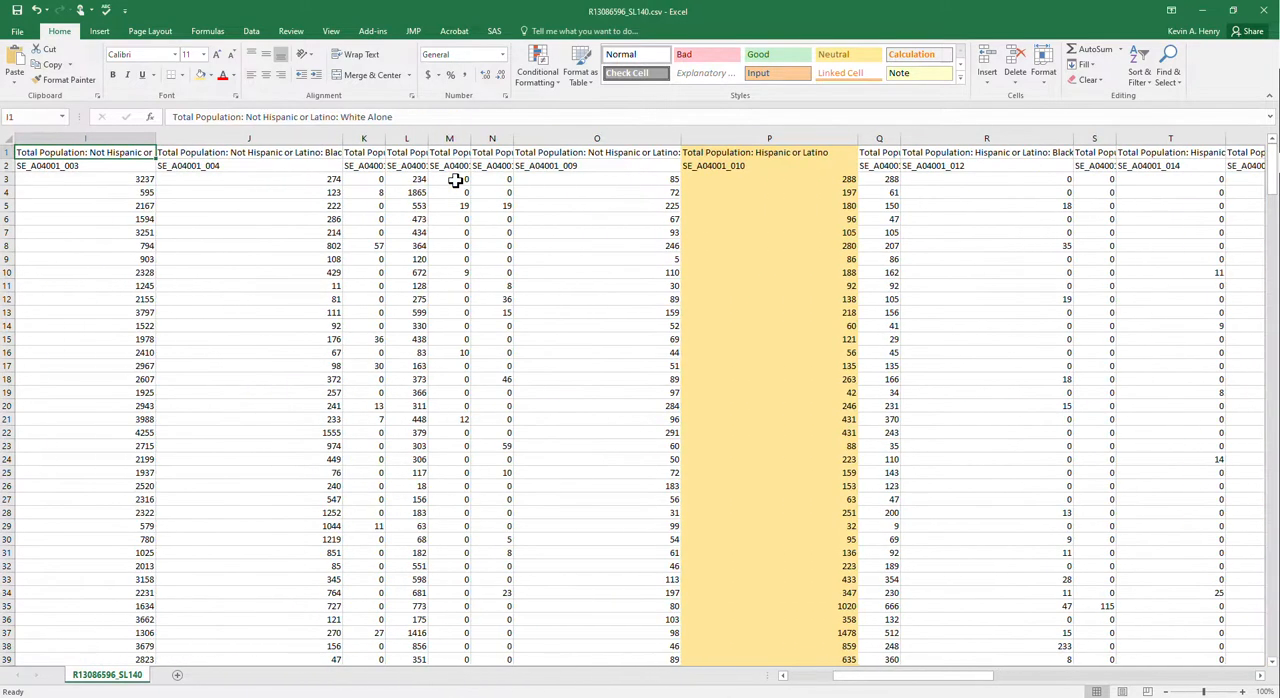
key(Left)
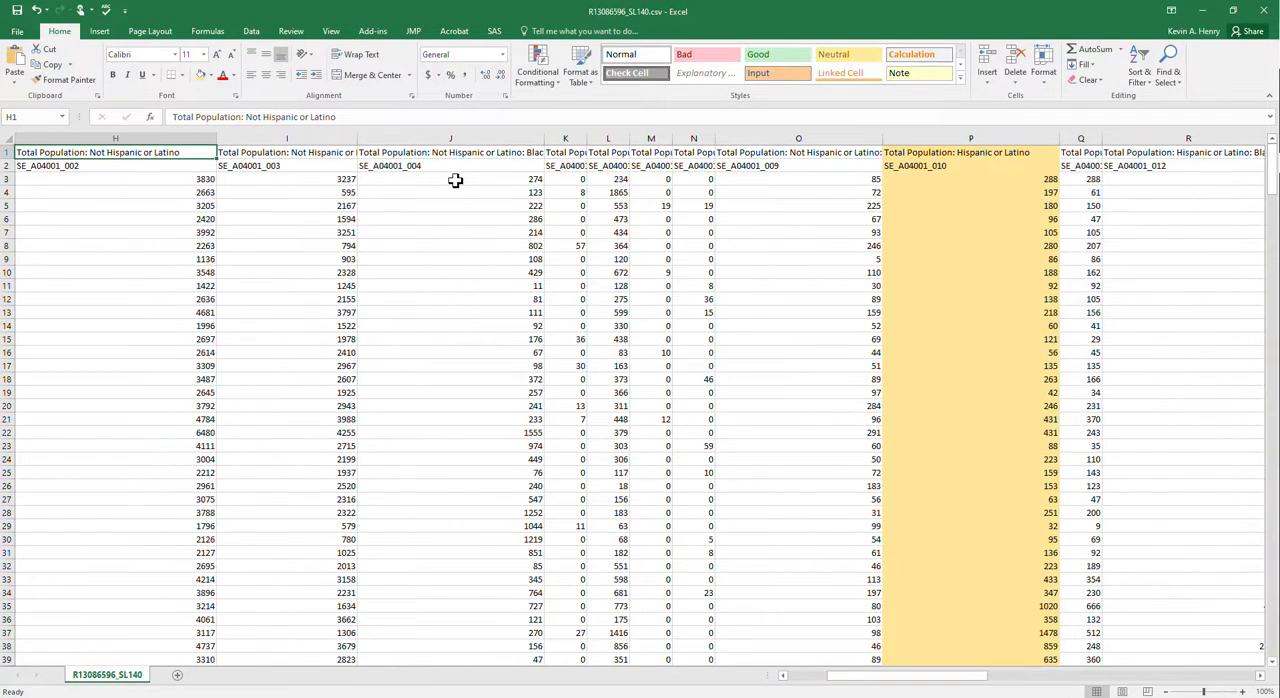
key(Right)
key(Left)
key(Left)
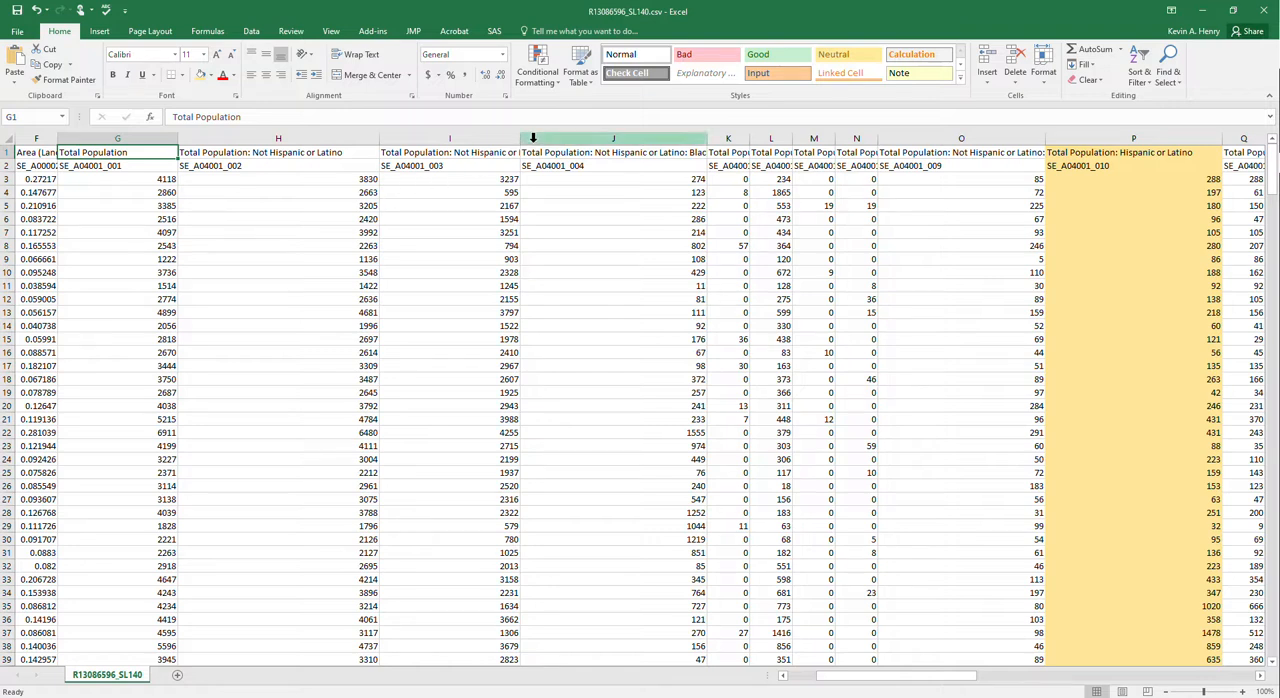
drag(520, 140, 573, 143)
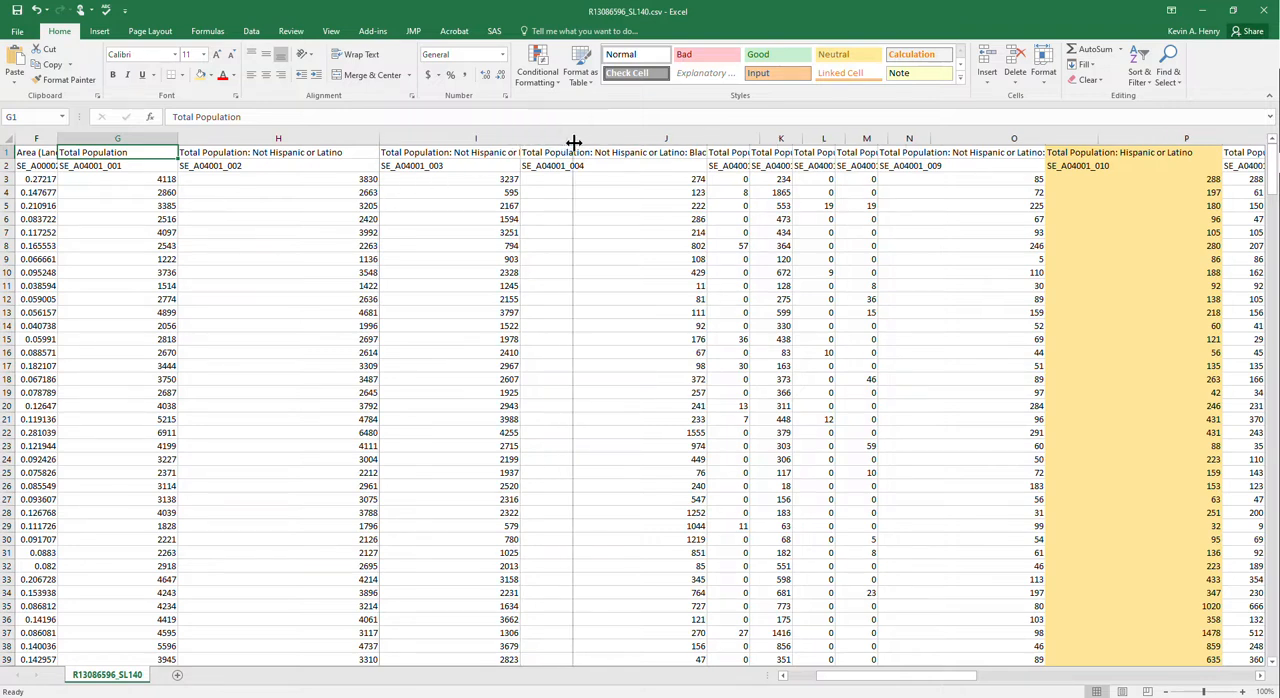
- Highlight the whole of column G, "Total Population", in the same light gold as column P
click(175, 190)
click(140, 166)
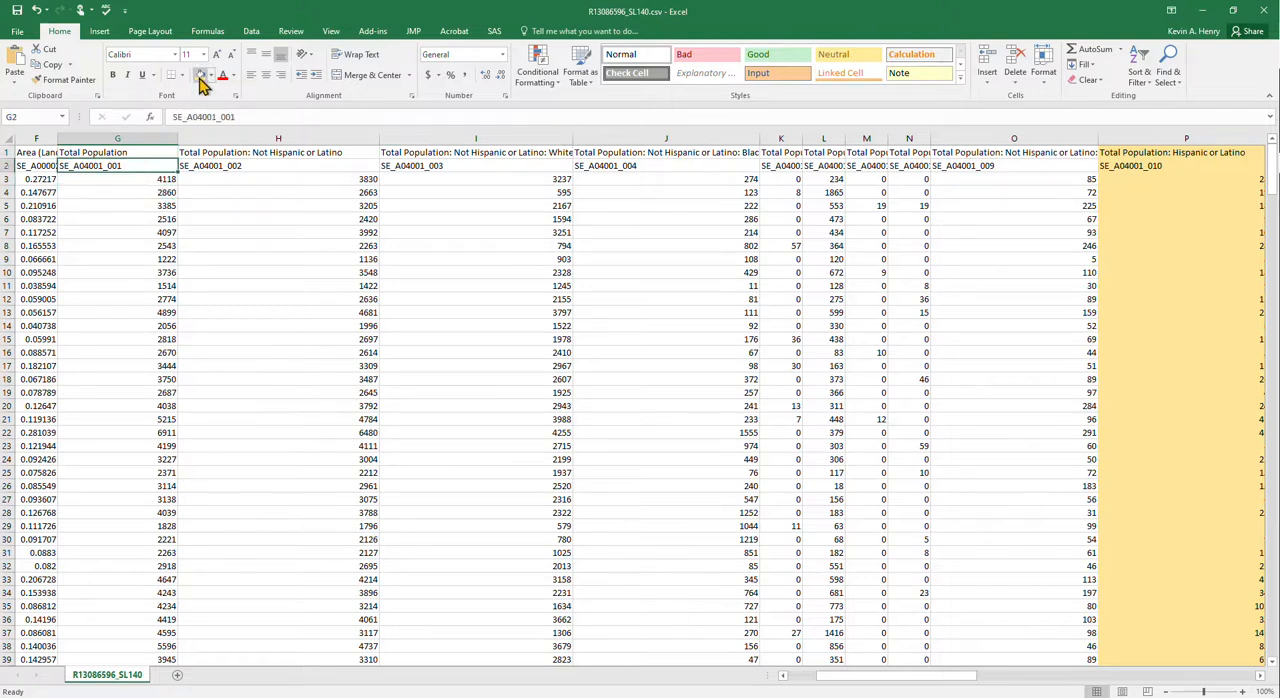
key(Up)
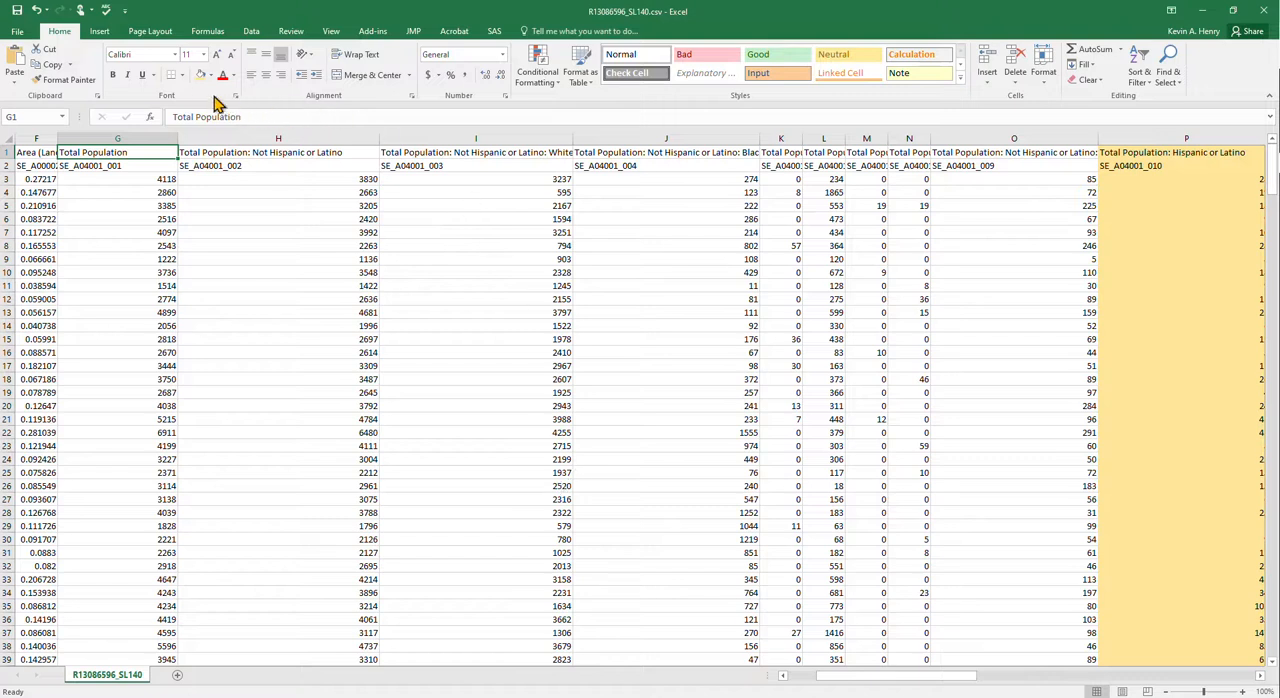
click(143, 133)
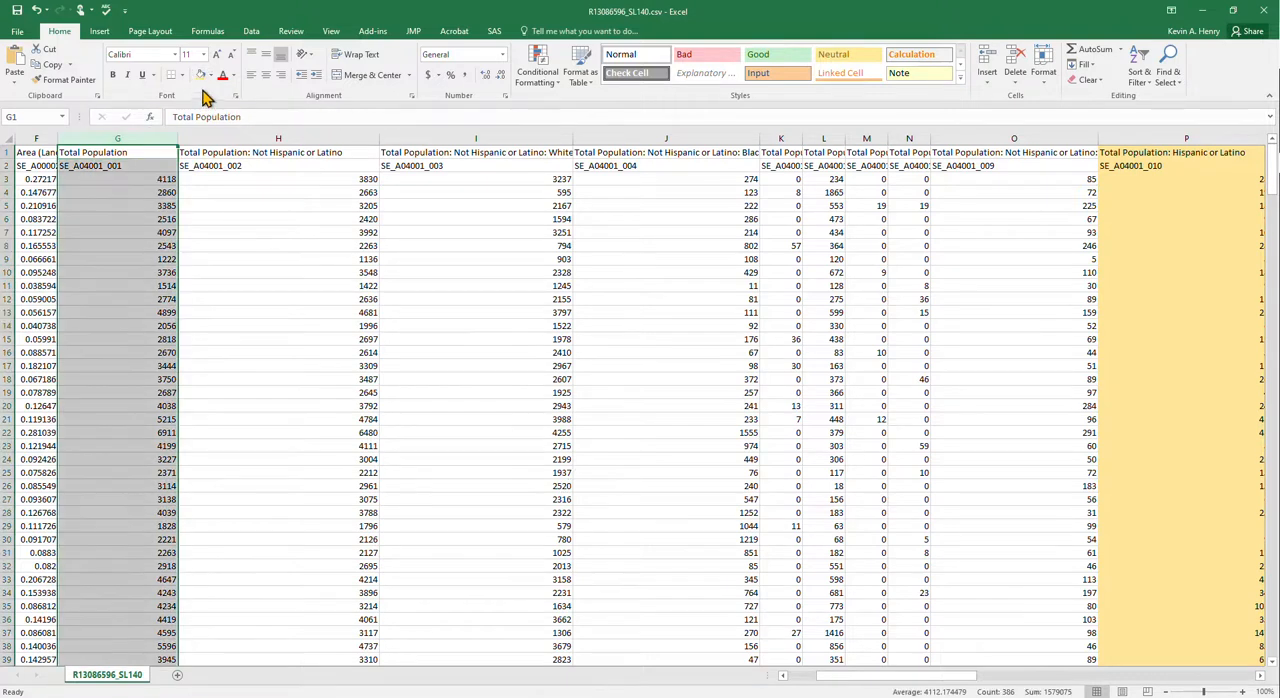
click(200, 75)
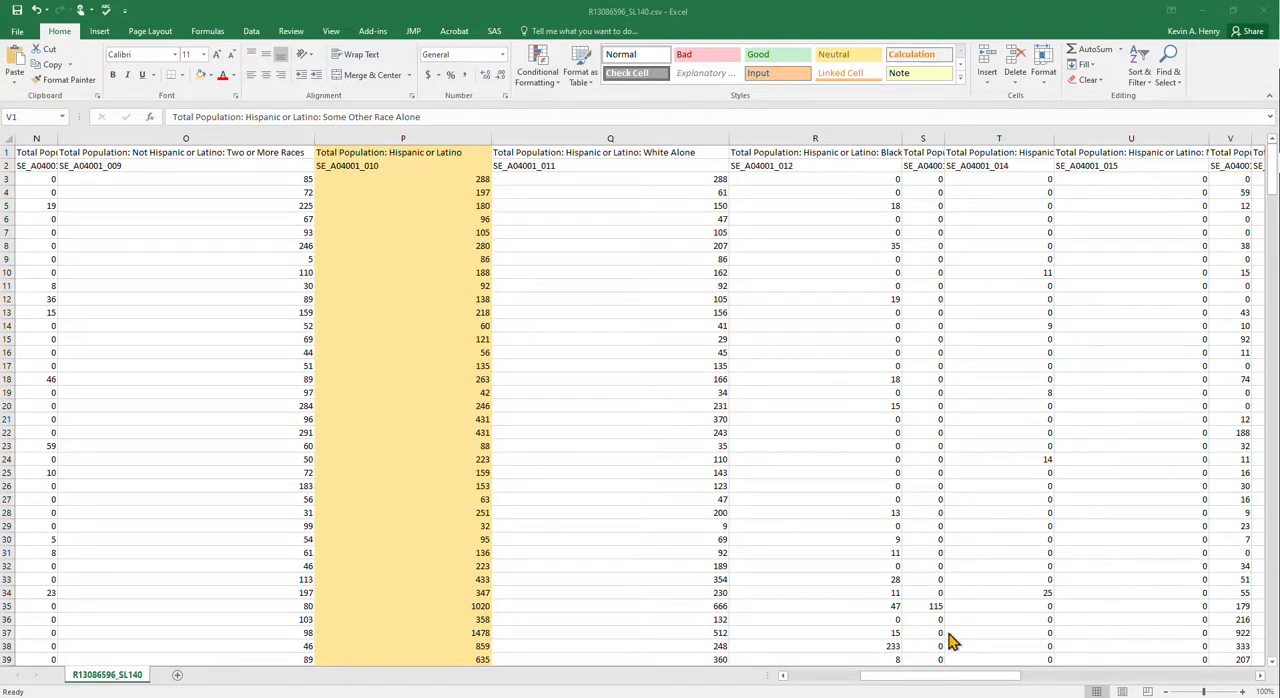
- Enter the heading perhis in cell AA2, beside the Povperbel heading
drag(900, 676, 962, 684)
click(804, 165)
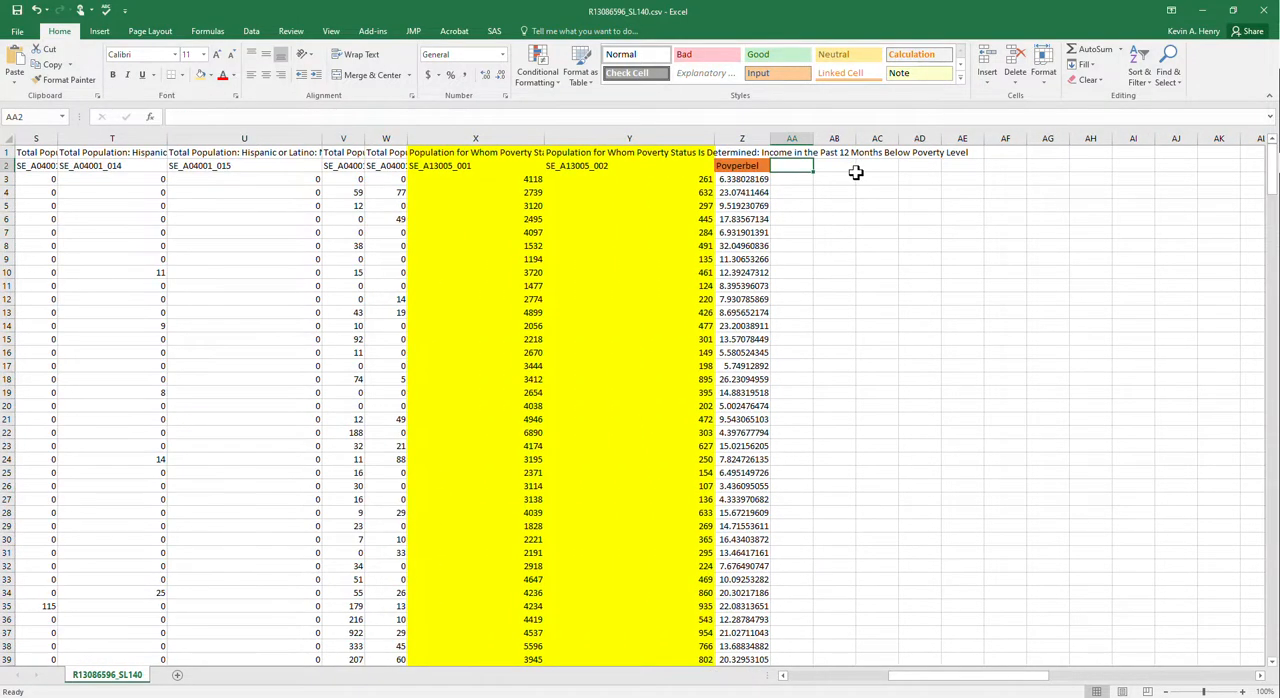
text(perhis)
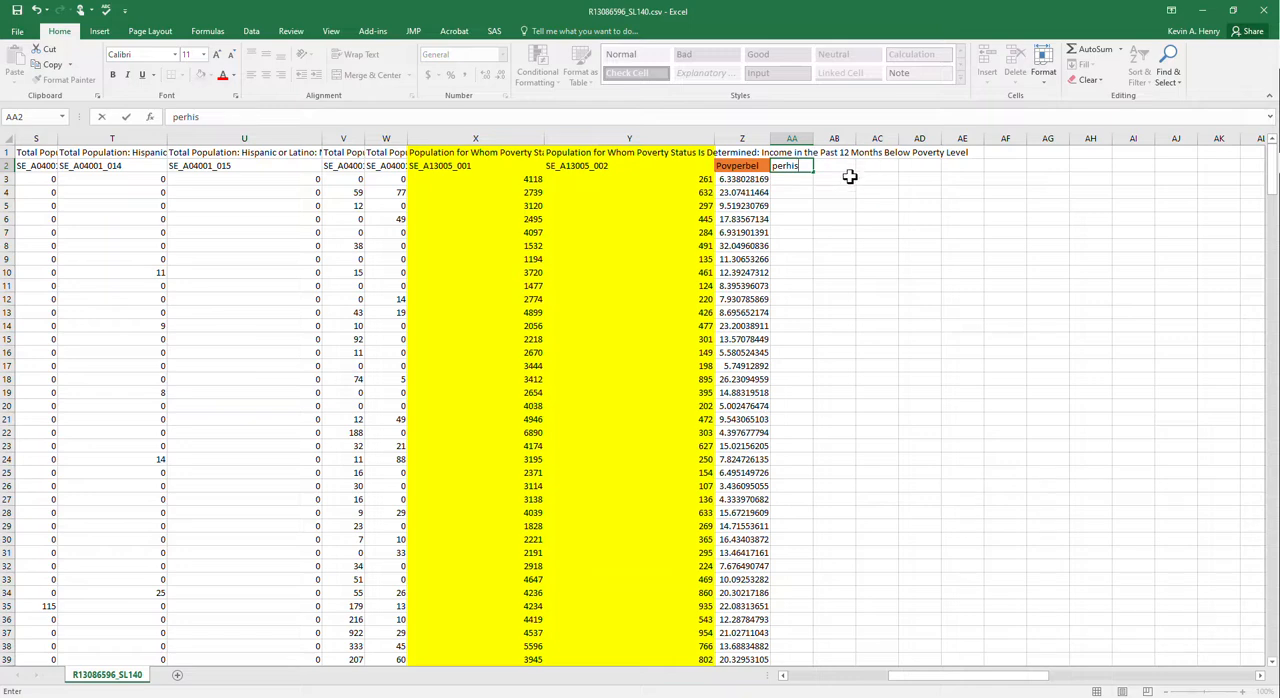
key(Return)
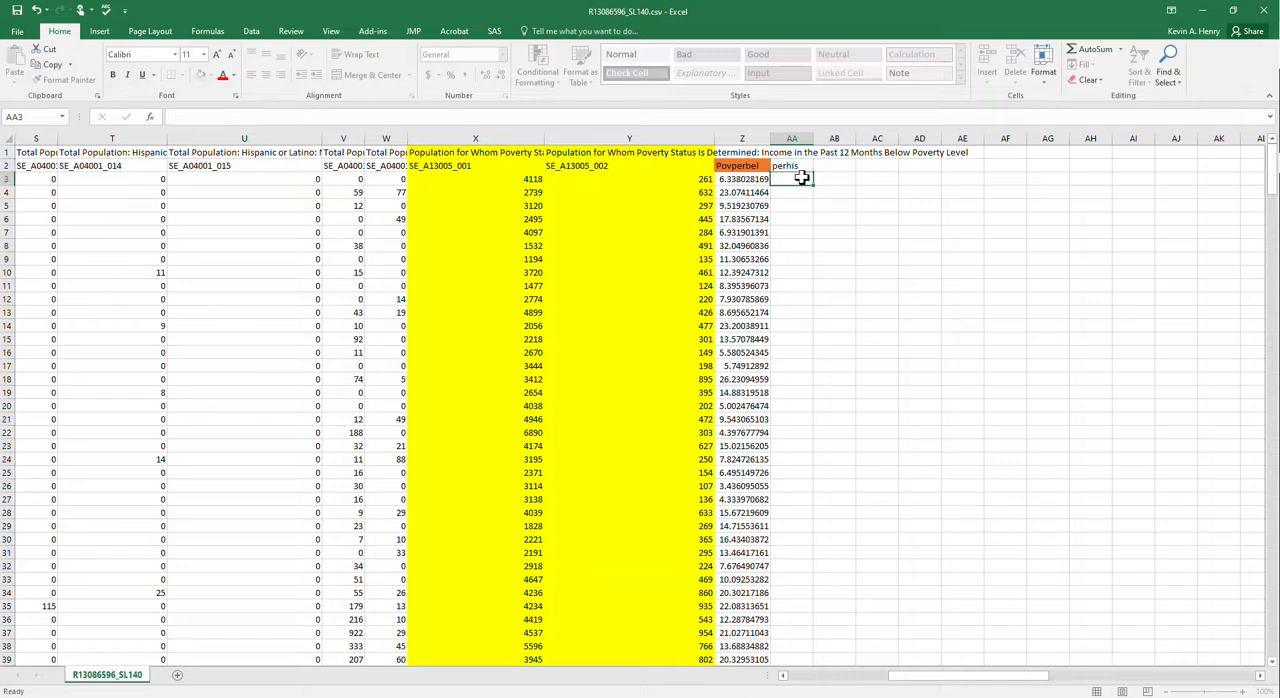
- Calculate the percent Hispanic or Latino for the first tract in AA3 with the formula =P3/G3*100
text(=)
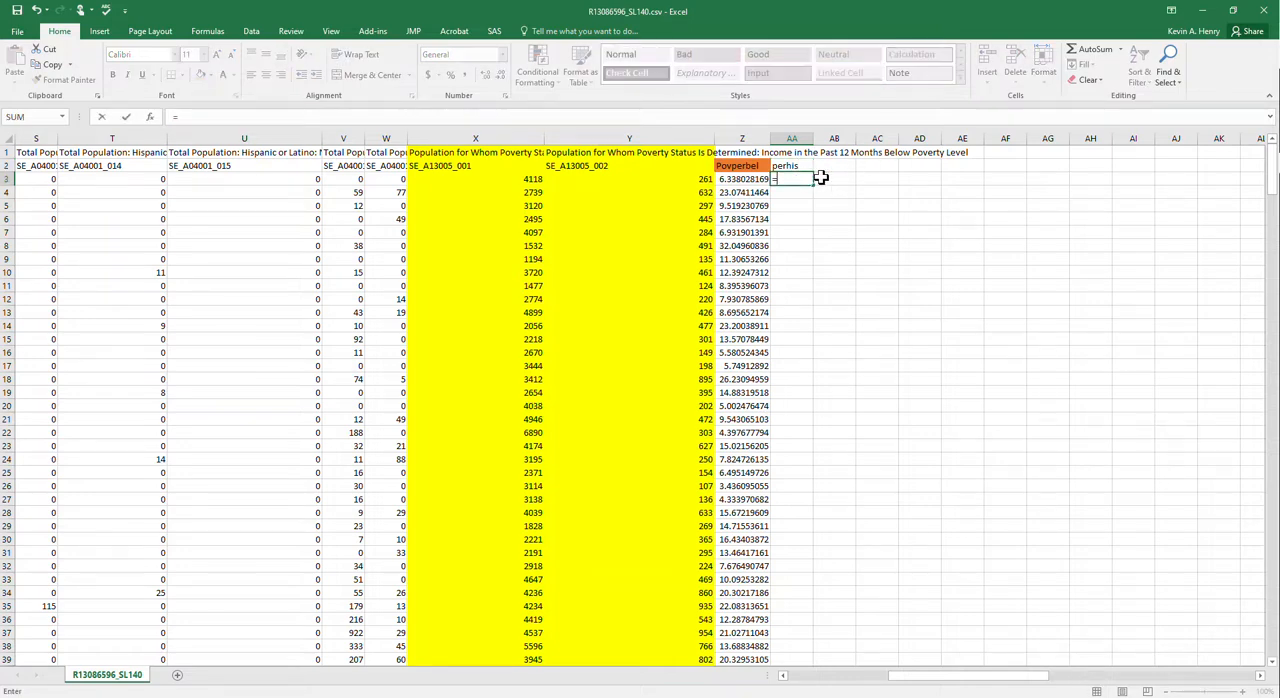
drag(963, 677, 822, 690)
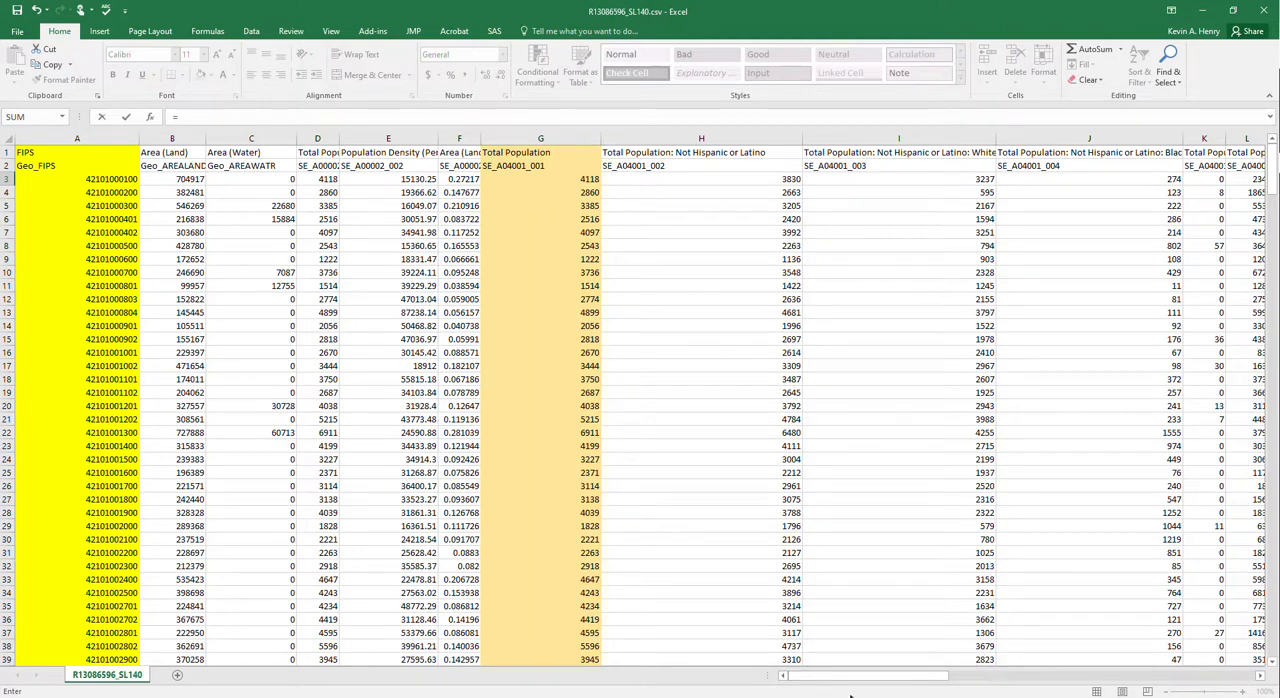
drag(846, 678, 896, 681)
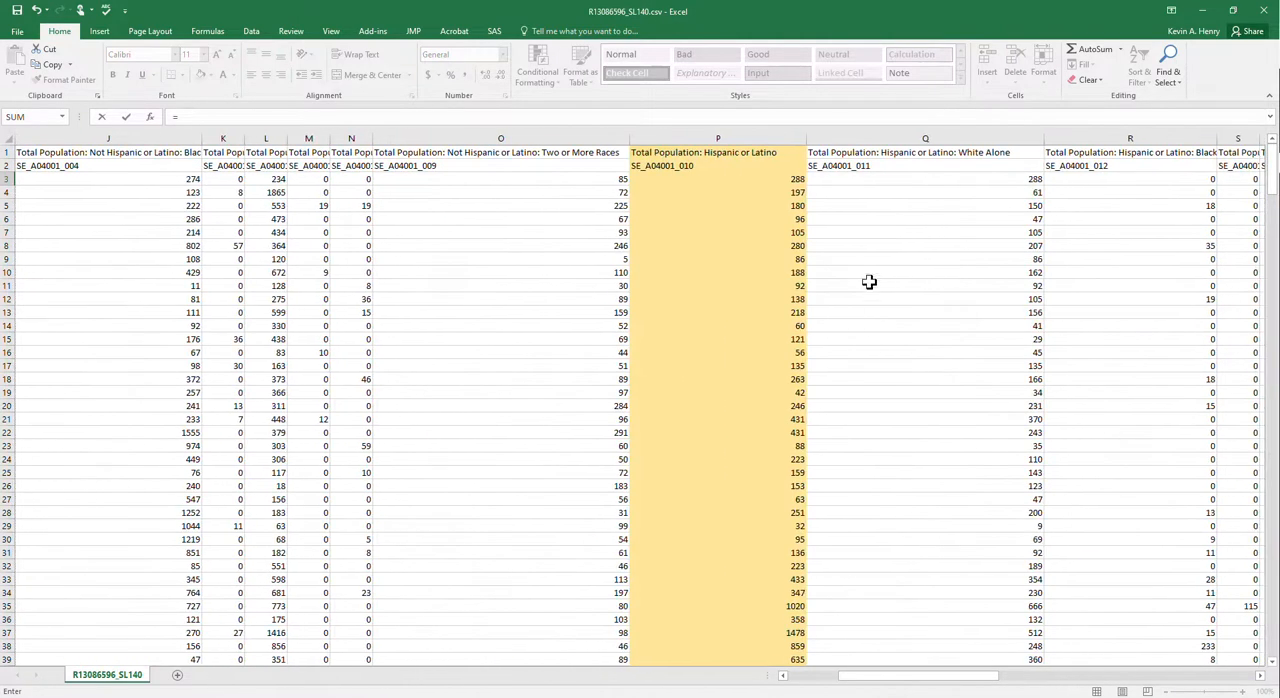
click(777, 179)
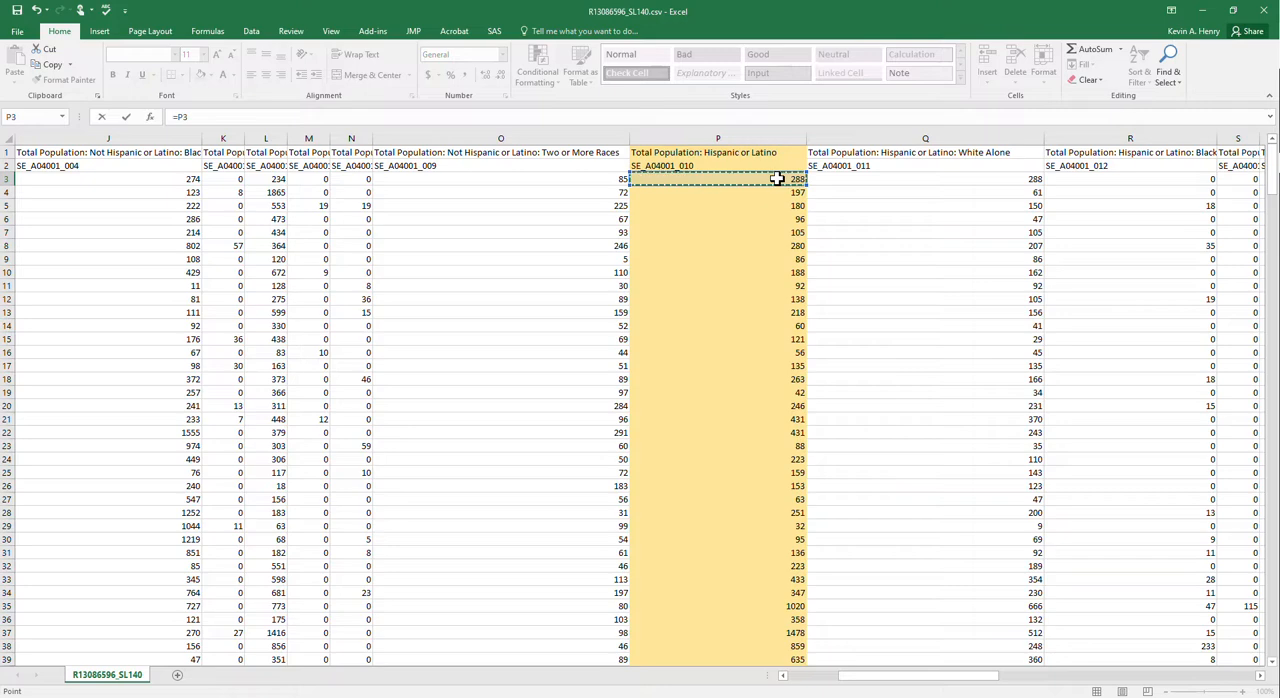
text(/)
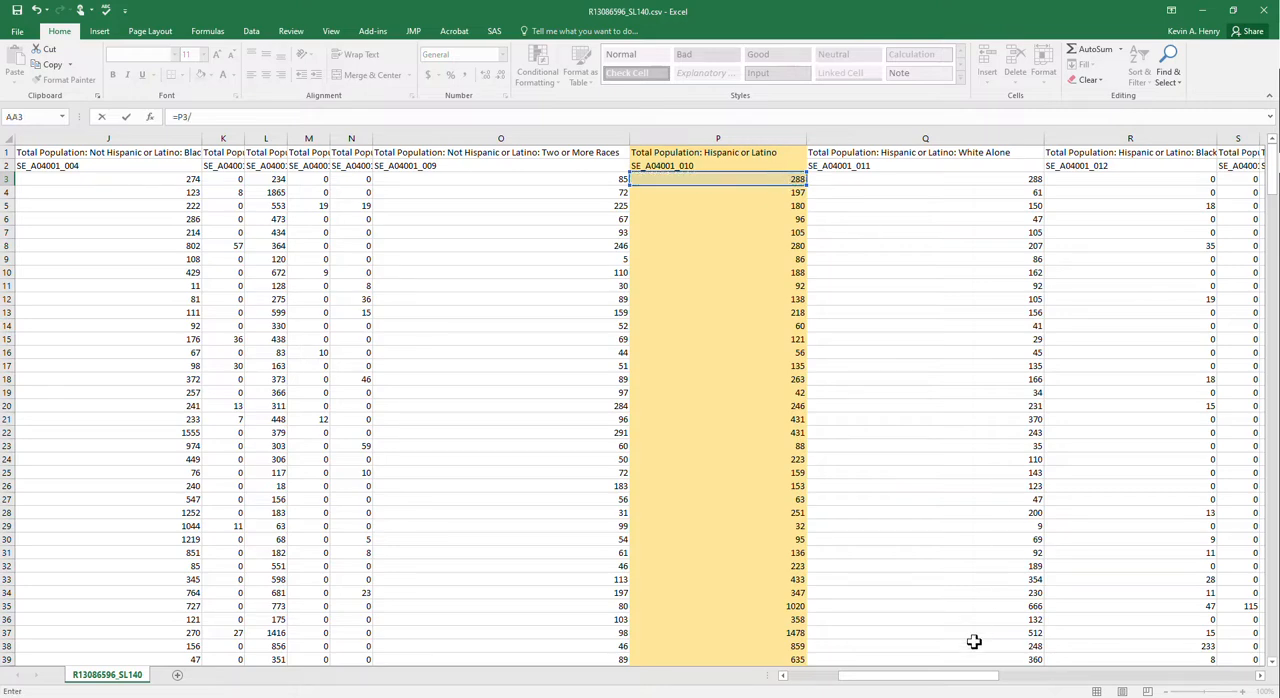
drag(952, 679, 852, 680)
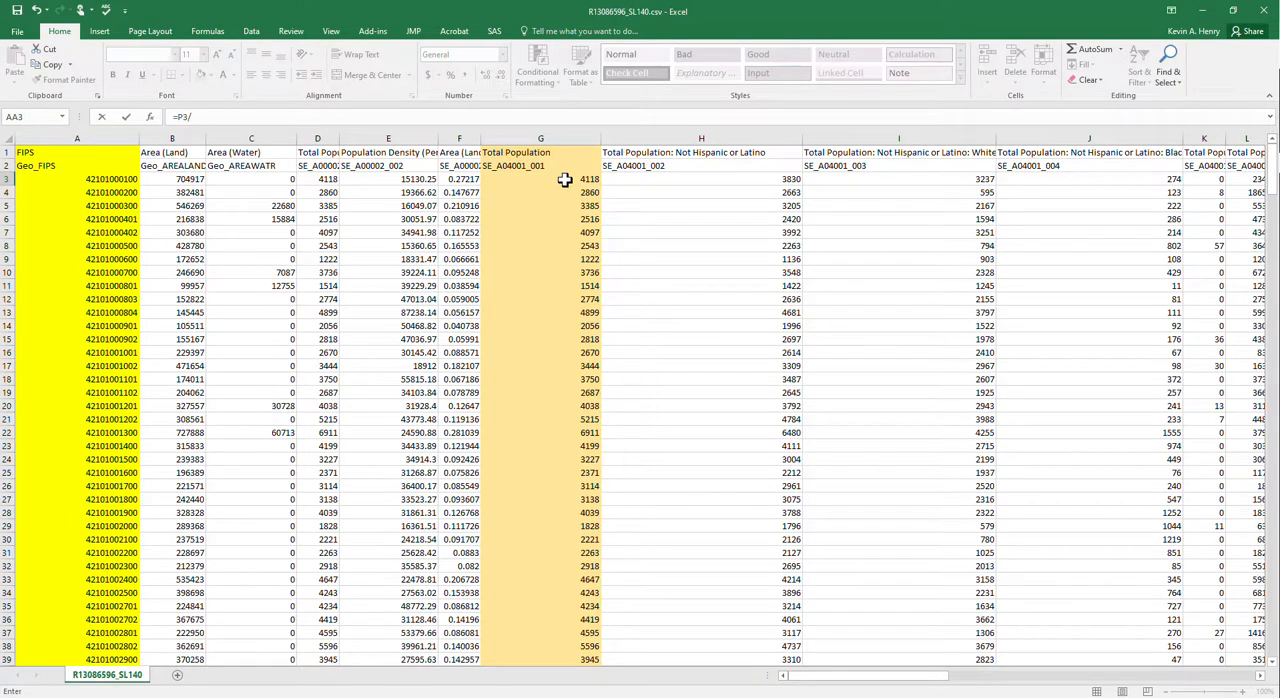
click(586, 179)
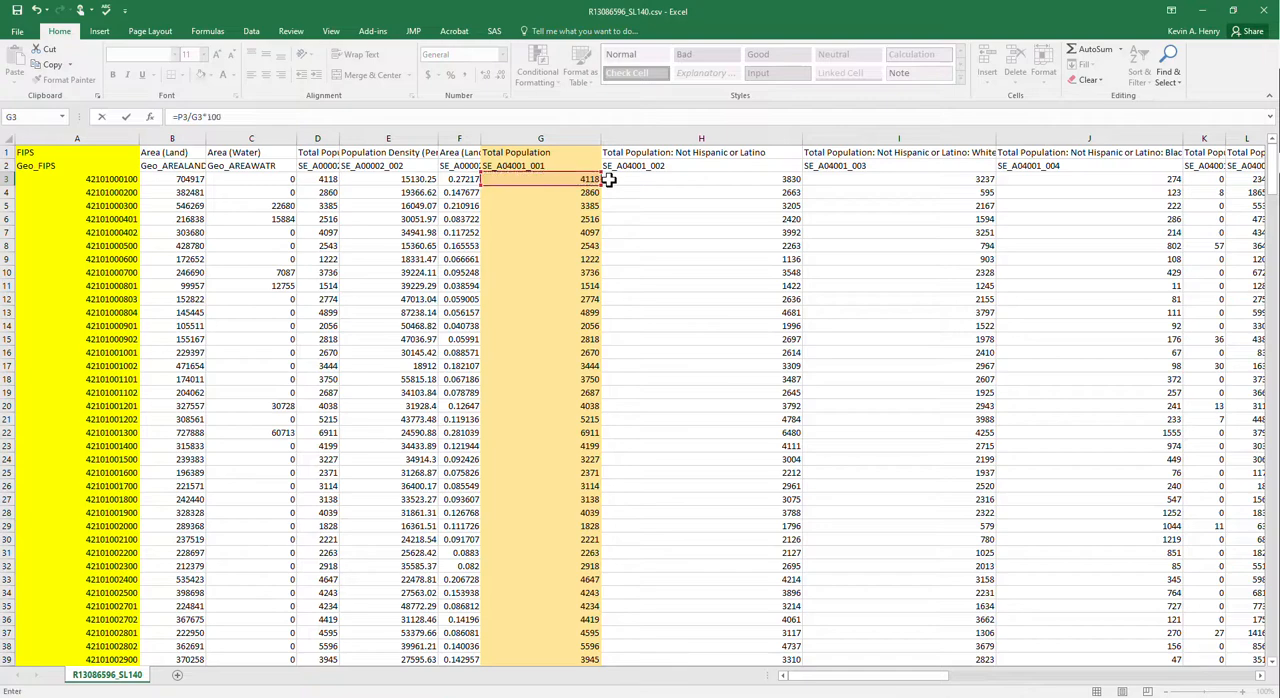
key(Return)
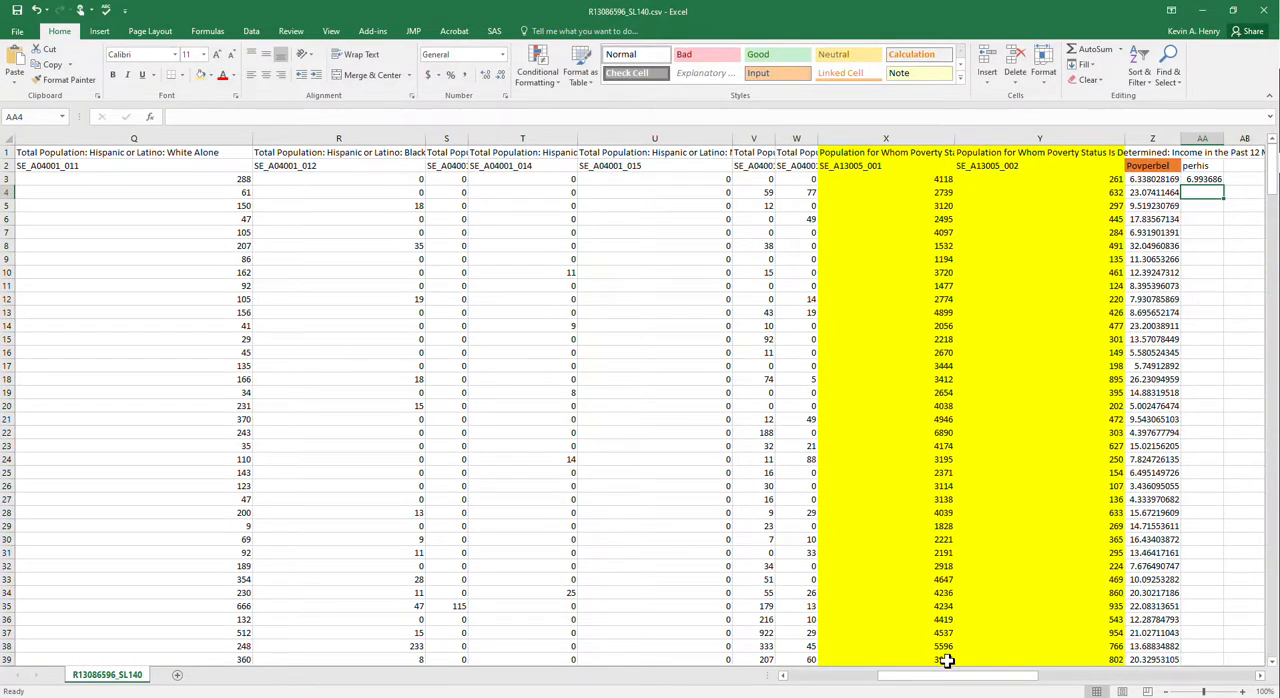
- Fill the perhis formula from AA3 down column AA for all remaining tract rows
mouse_move(943, 680)
mouse_down()
mouse_move(994, 680)
mouse_move(966, 680)
mouse_up()
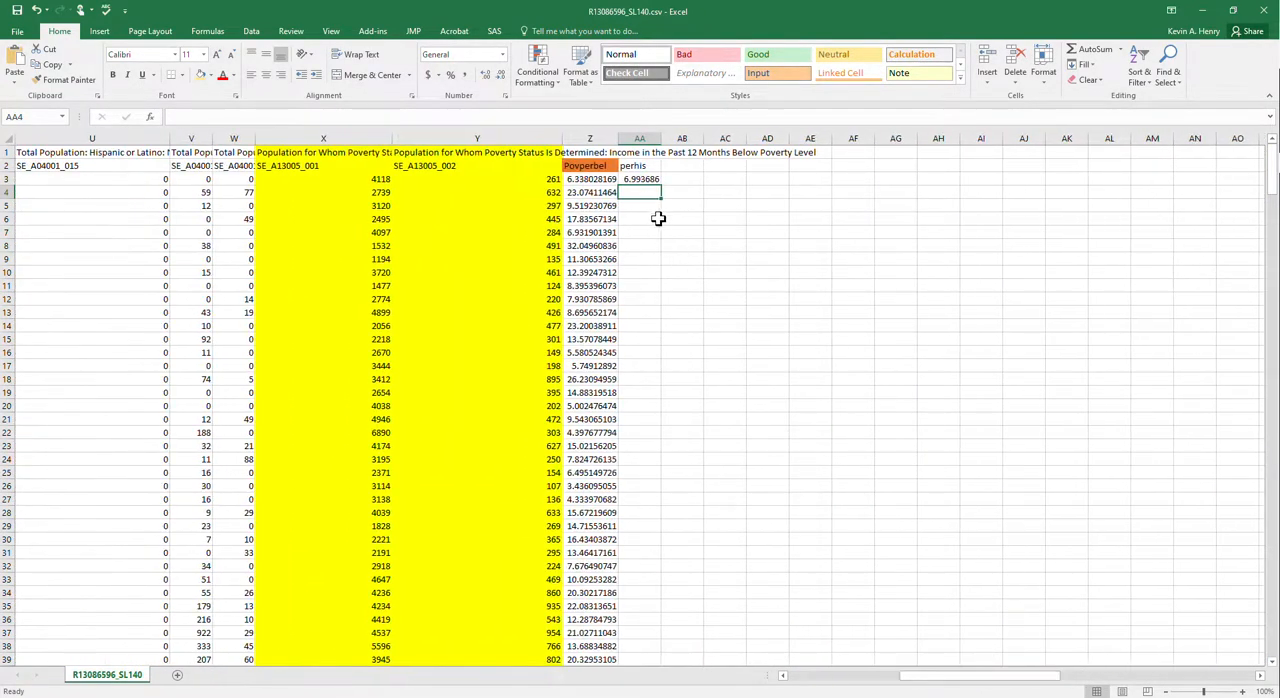
click(648, 179)
double_click(661, 186)
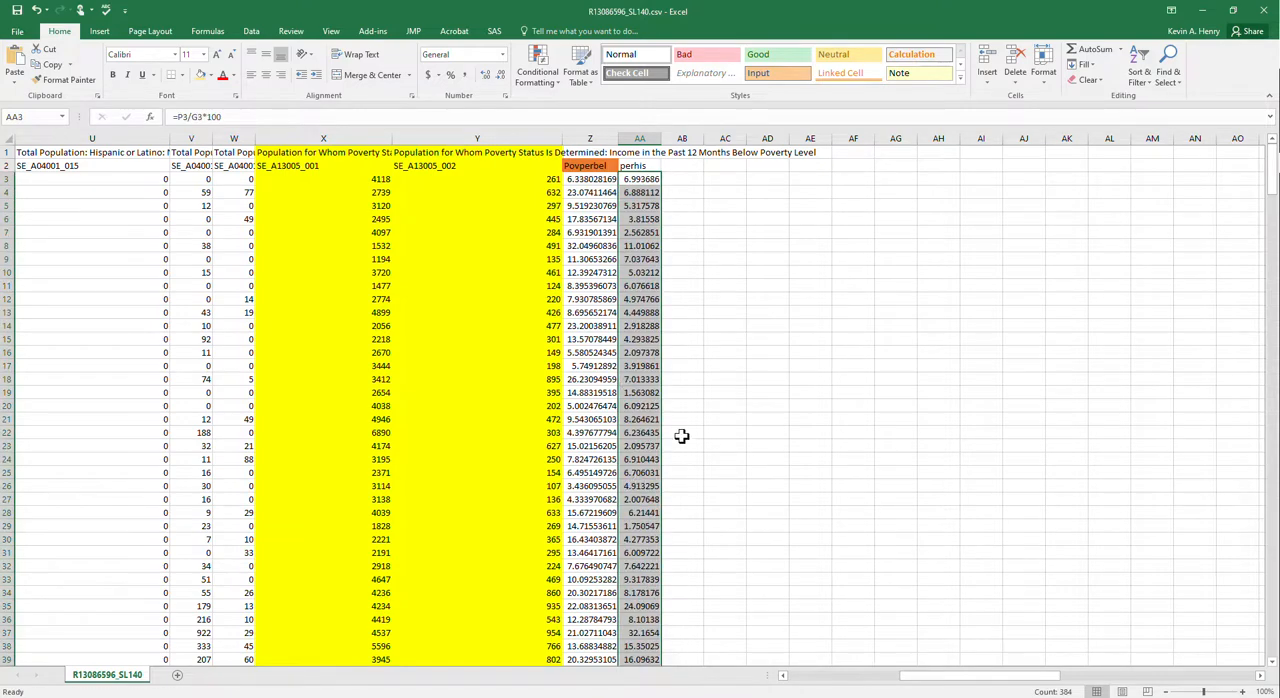
- Review the calculated percentages in columns Z and AA and look across the sheet's highlighted and unhighlighted columns back to FIPS
scroll(670, 445, down, 14)
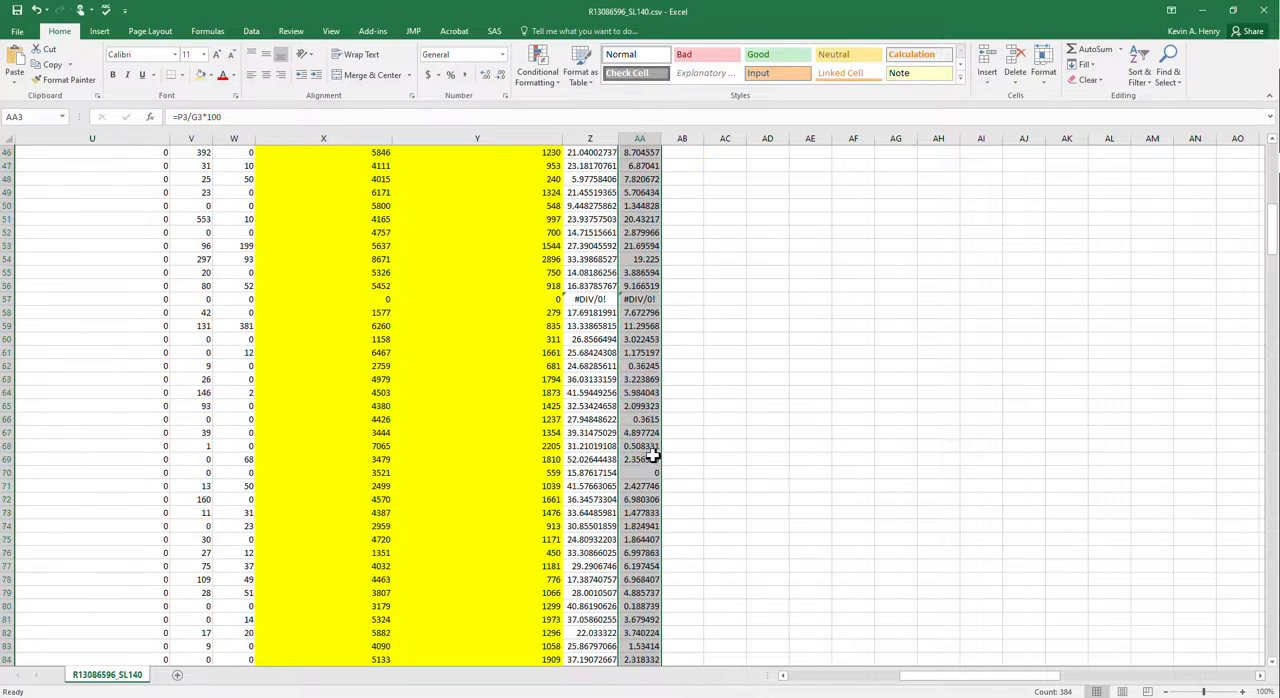
scroll(651, 457, up, 15)
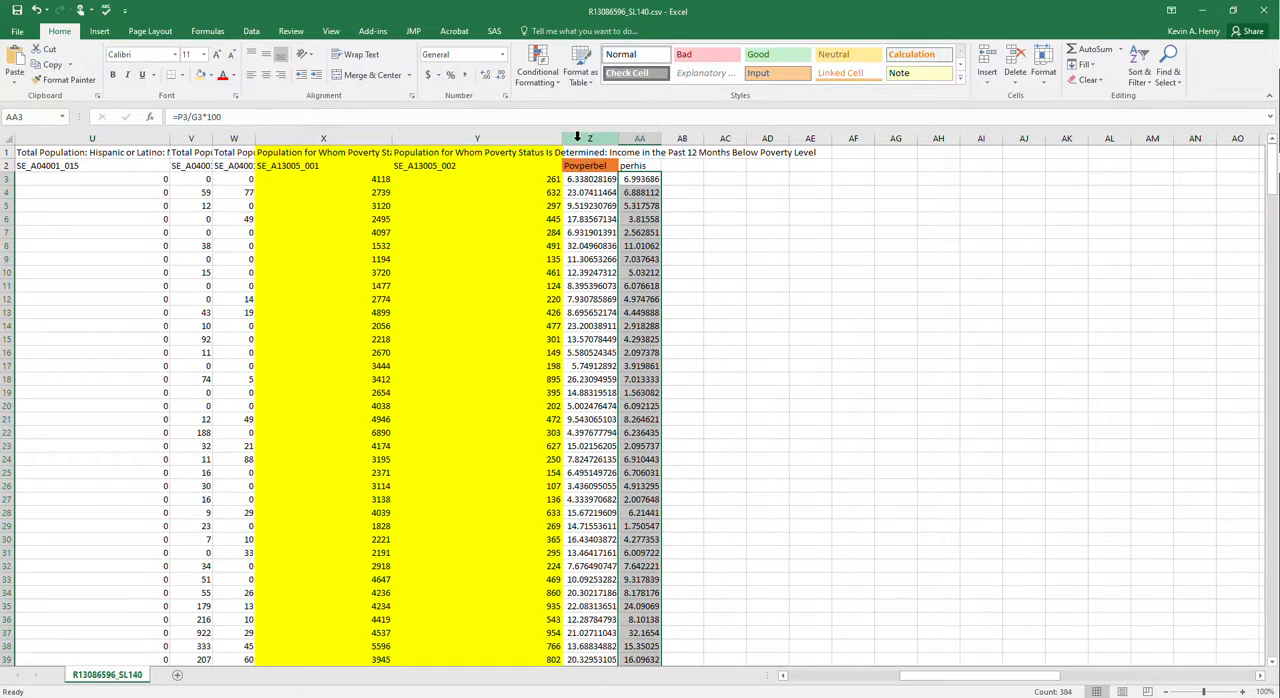
drag(577, 137, 634, 134)
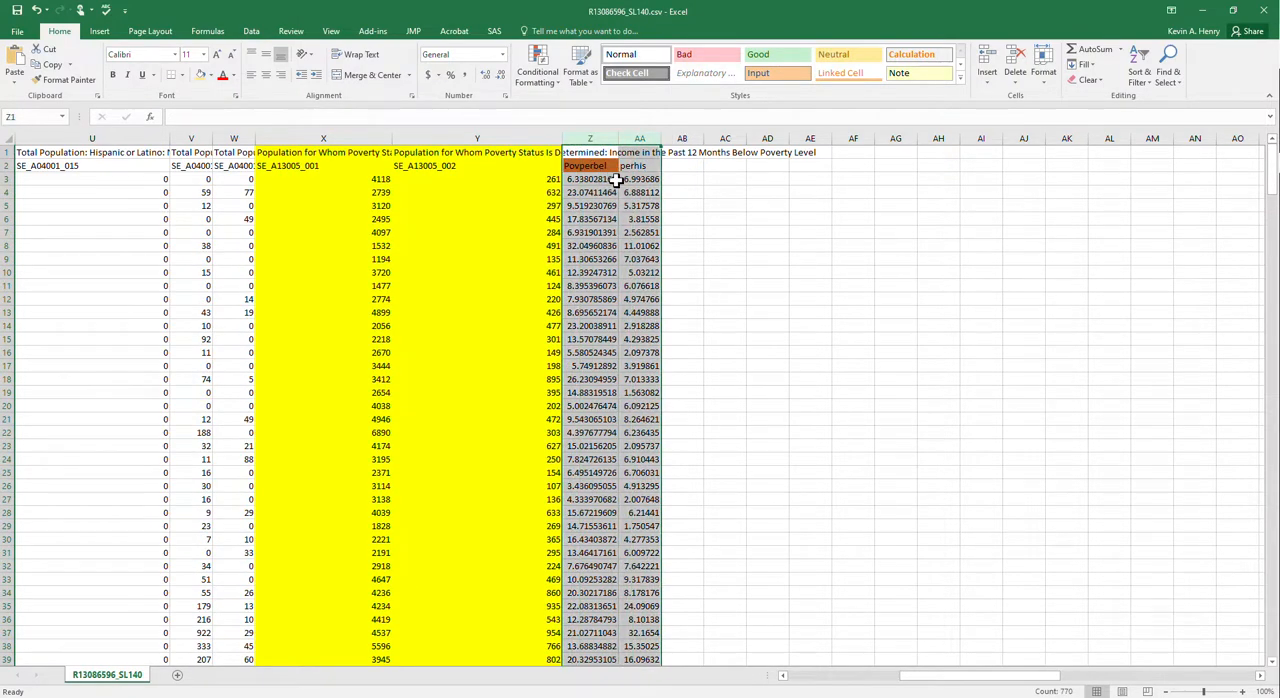
click(623, 246)
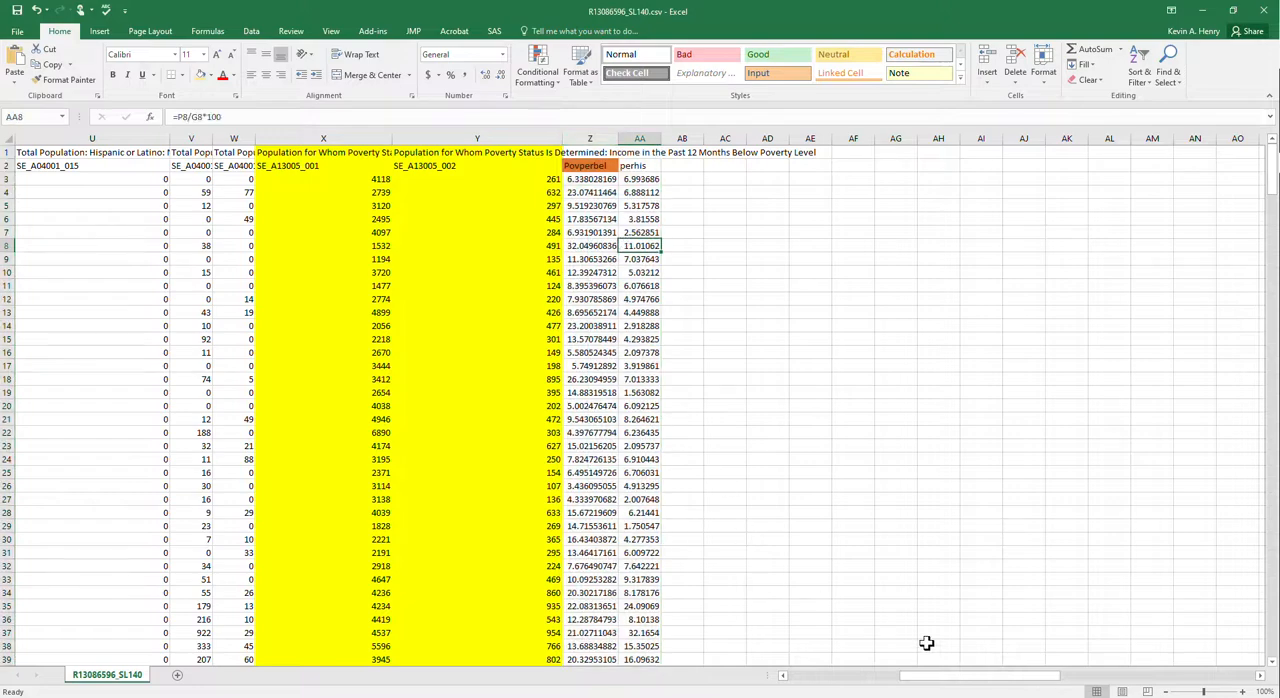
drag(949, 678, 805, 676)
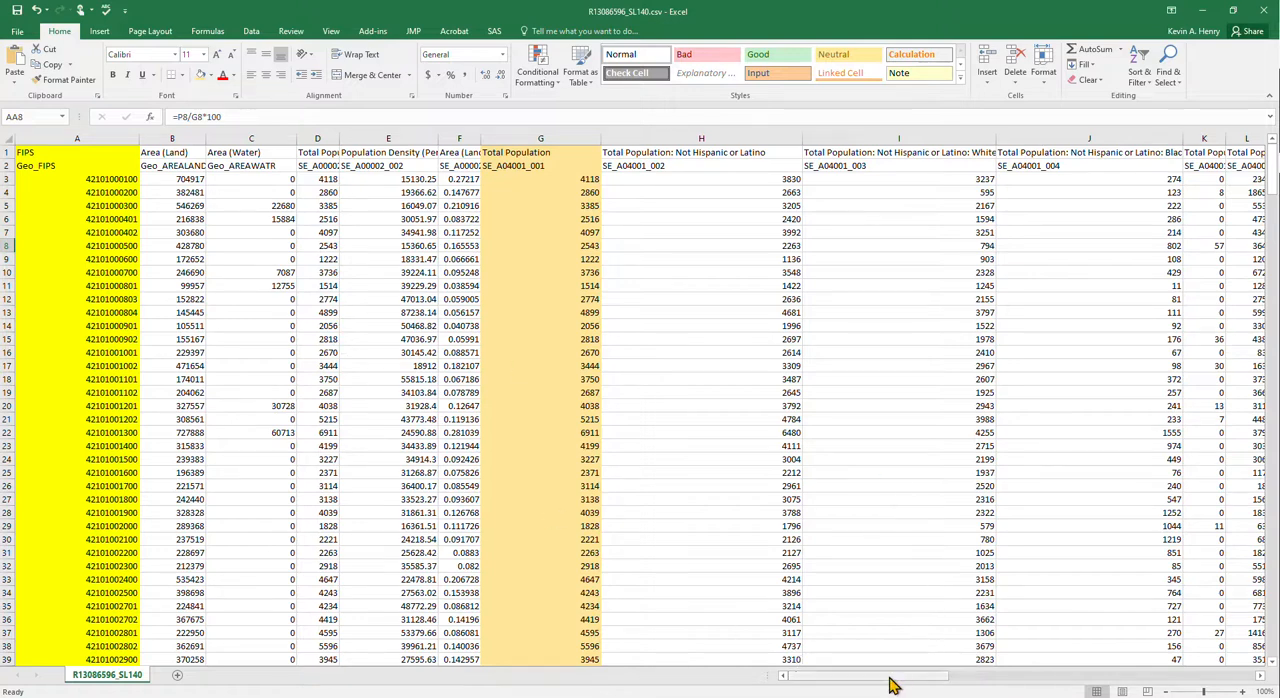
drag(886, 681, 996, 692)
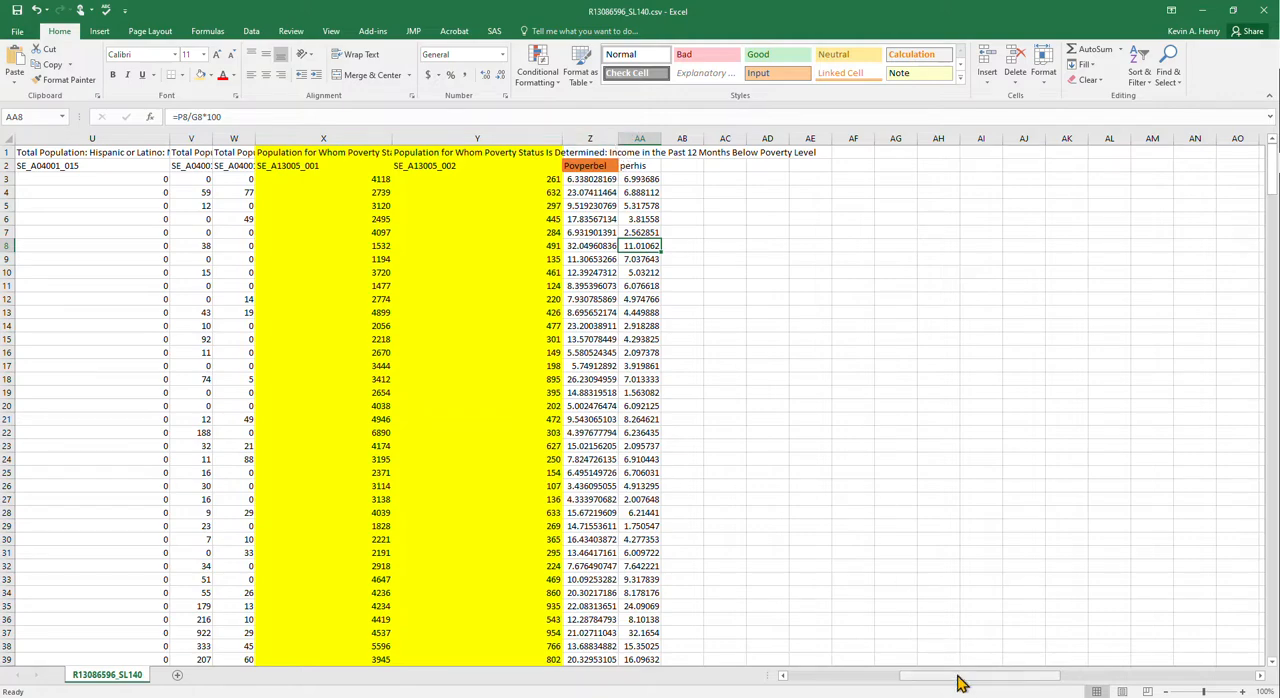
drag(960, 678, 860, 678)
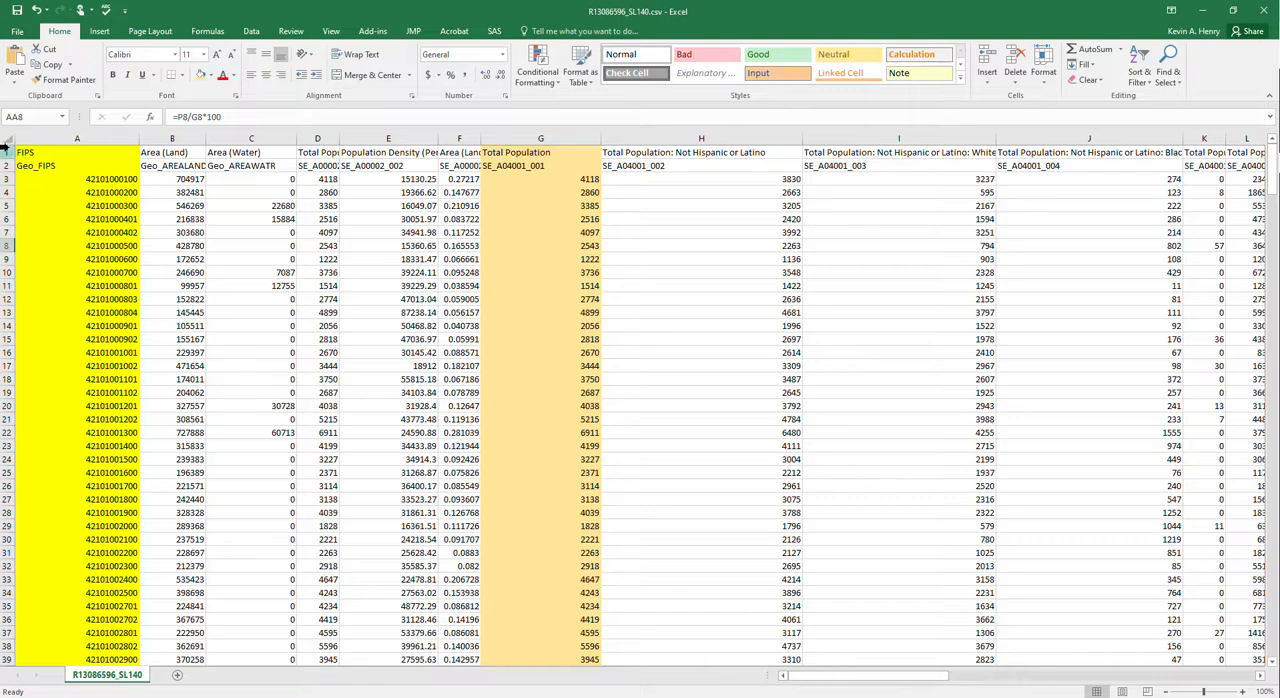
- Delete row 1, which holds the long descriptive labels such as FIPS and Area (Land), above the Geo_FIPS code row
click(6, 152)
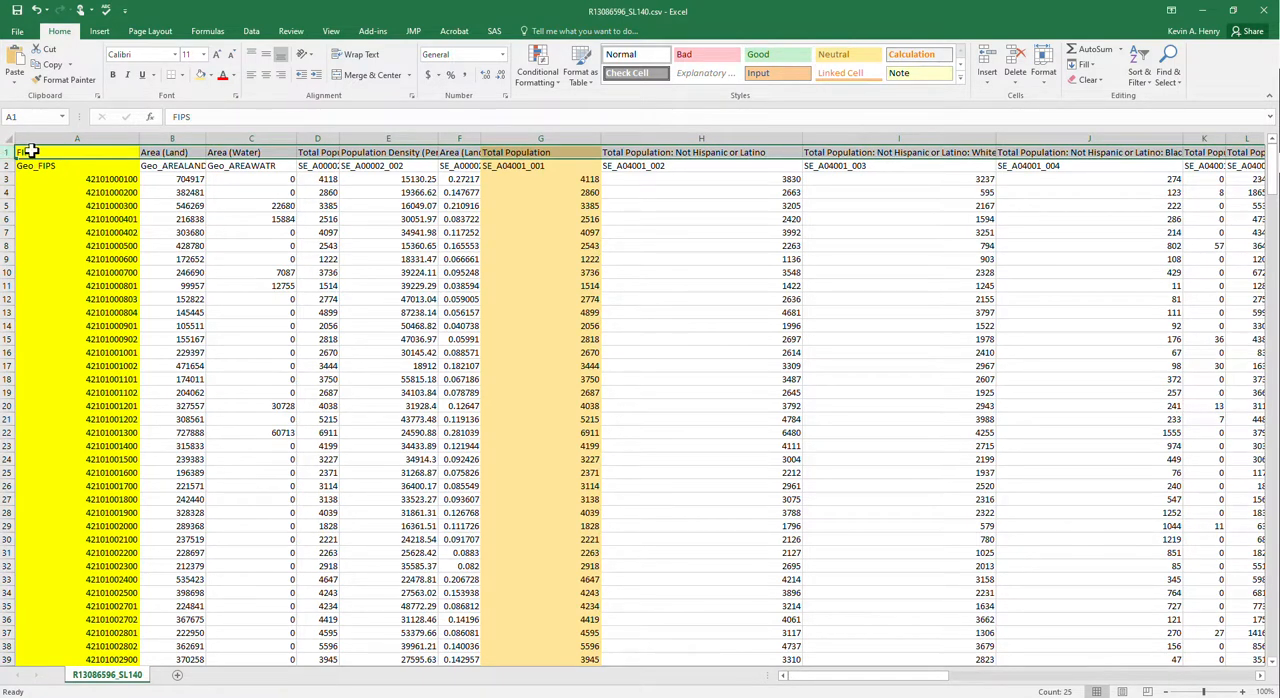
drag(26, 152, 455, 150)
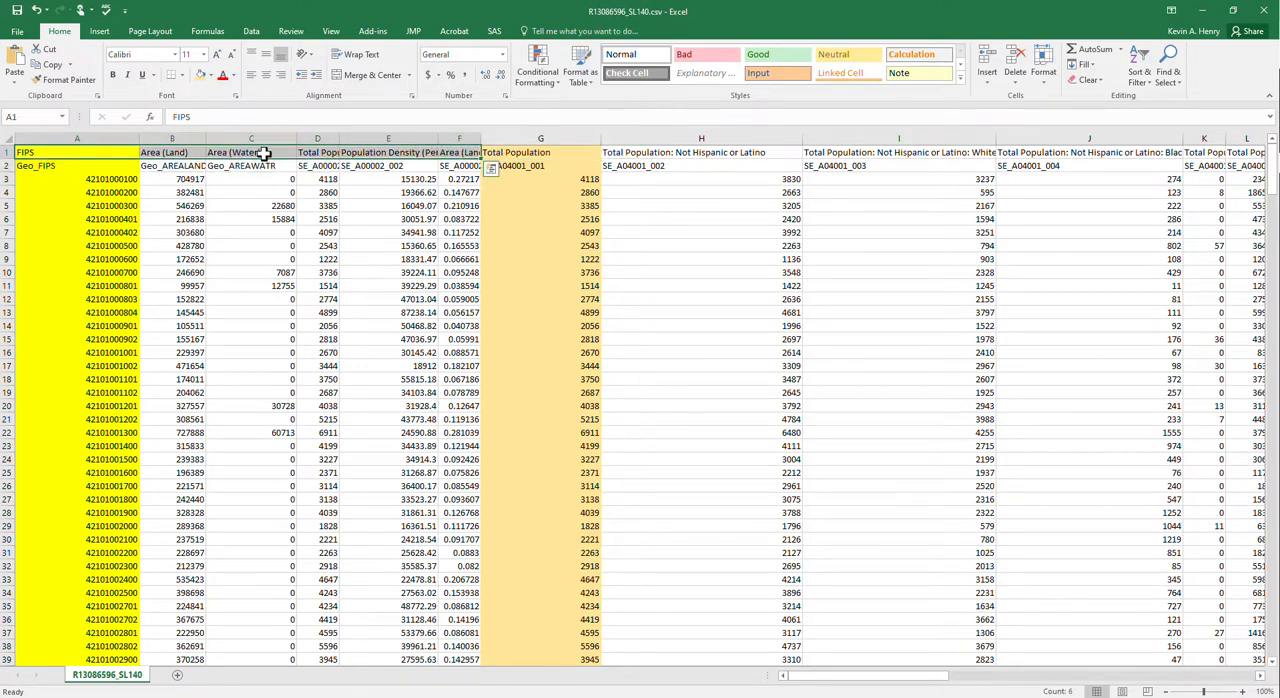
click(92, 152)
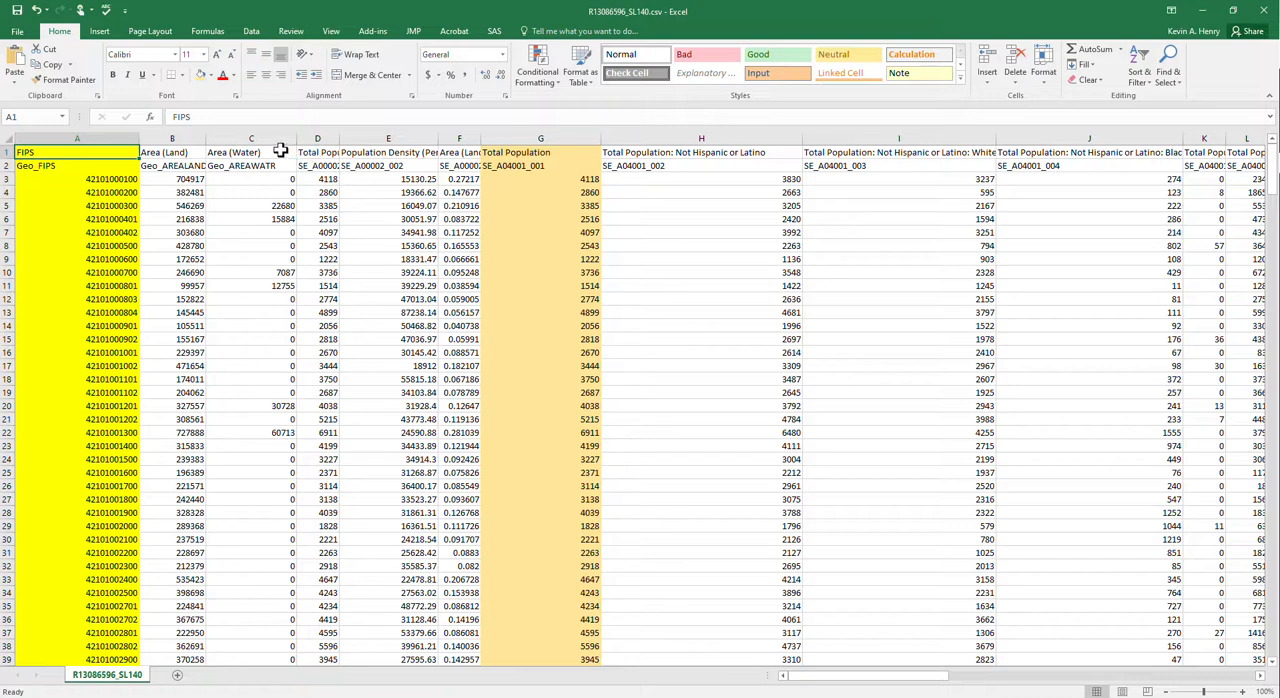
drag(285, 152, 508, 150)
click(5, 150)
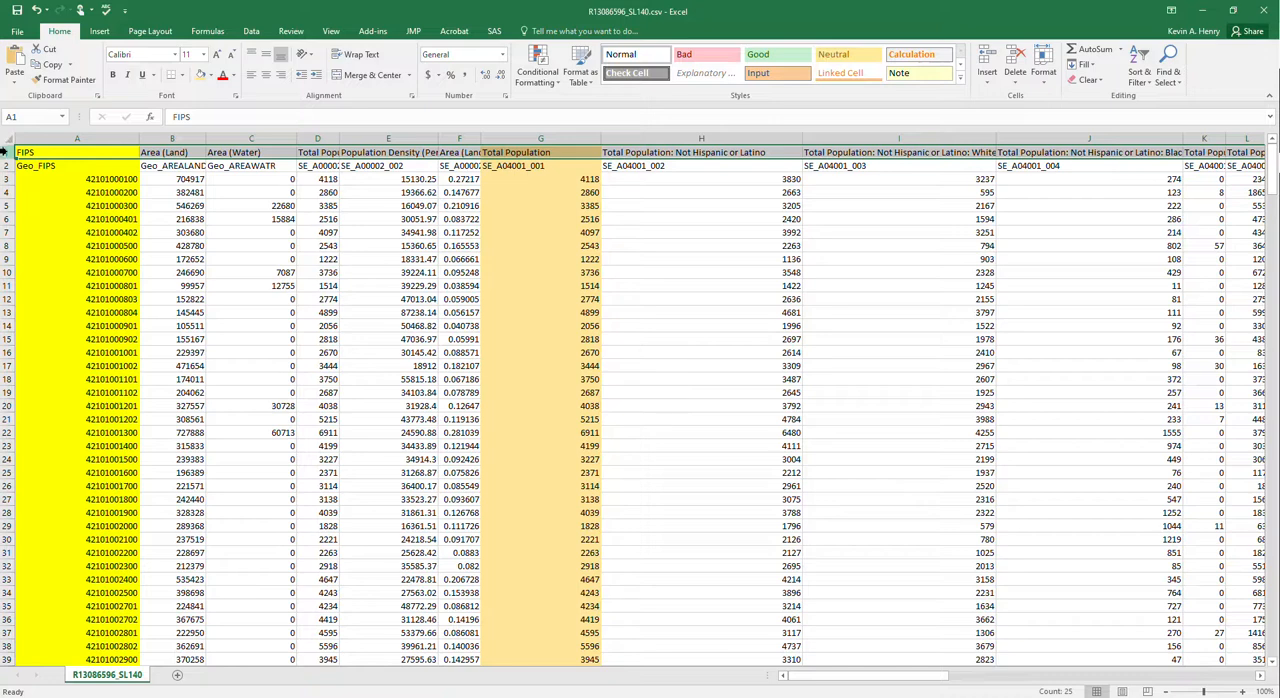
right_click(6, 152)
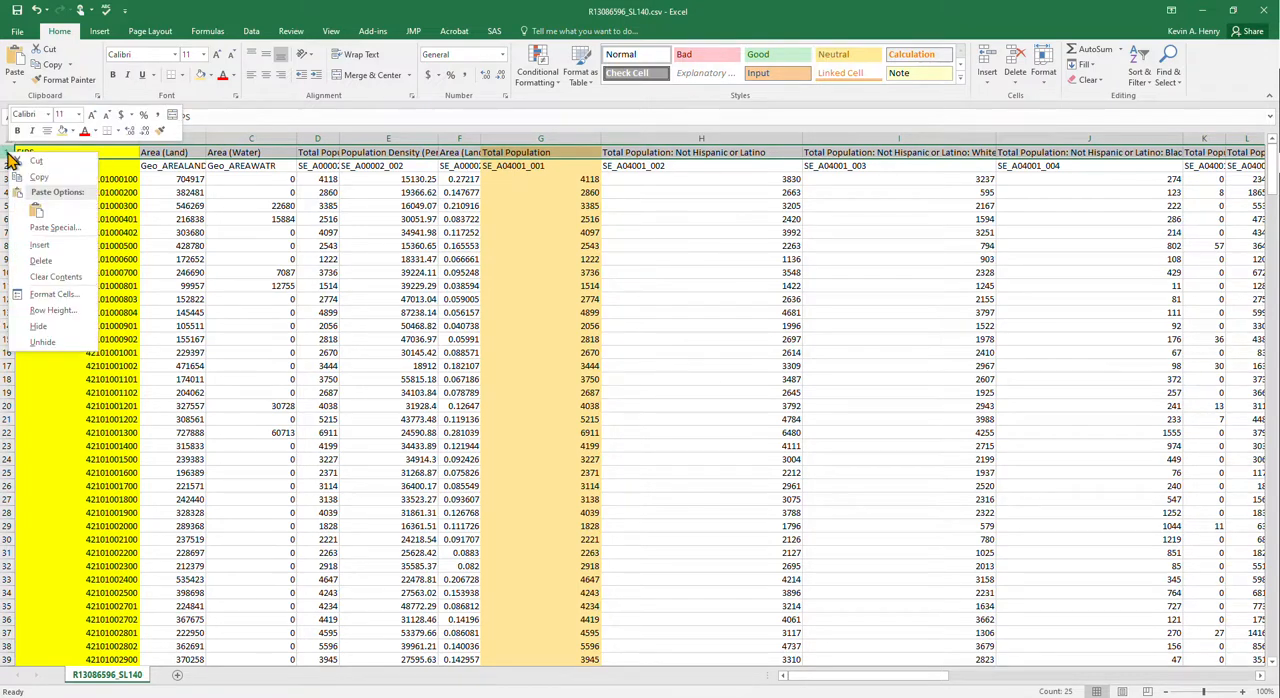
click(40, 260)
click(49, 219)
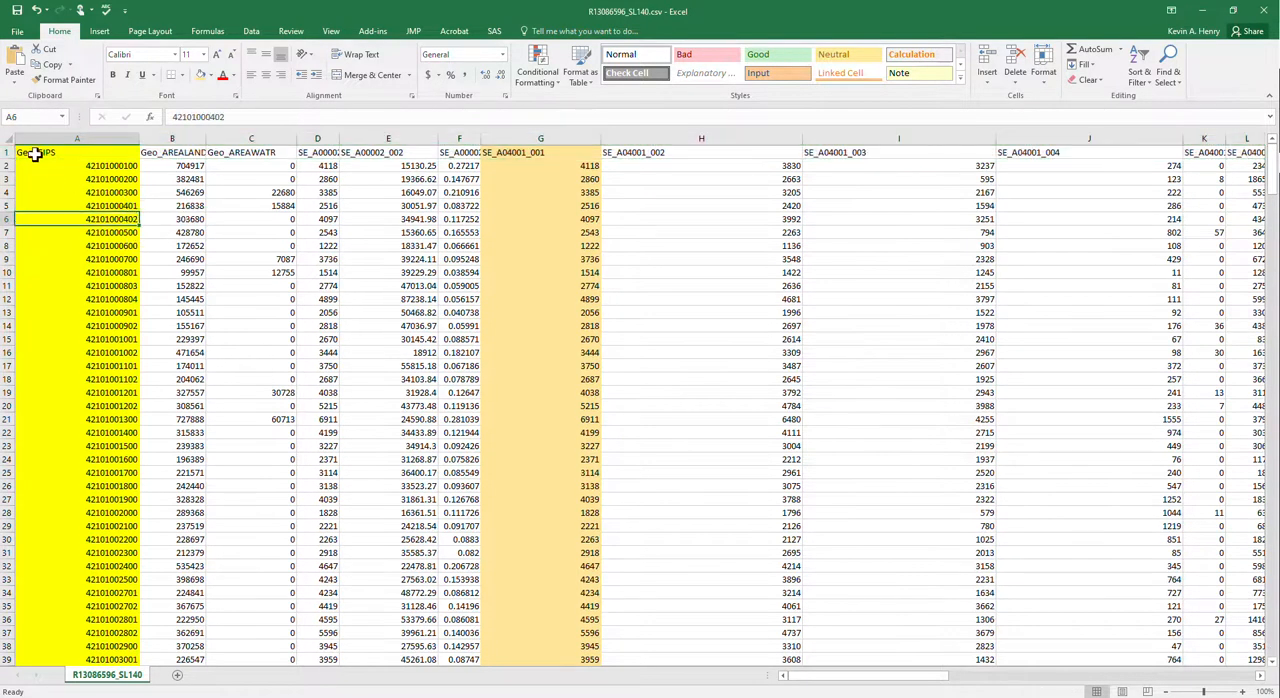
- Review the short variable codes in the header row, from Geo_FIPS across to column G
drag(80, 155, 360, 166)
click(44, 152)
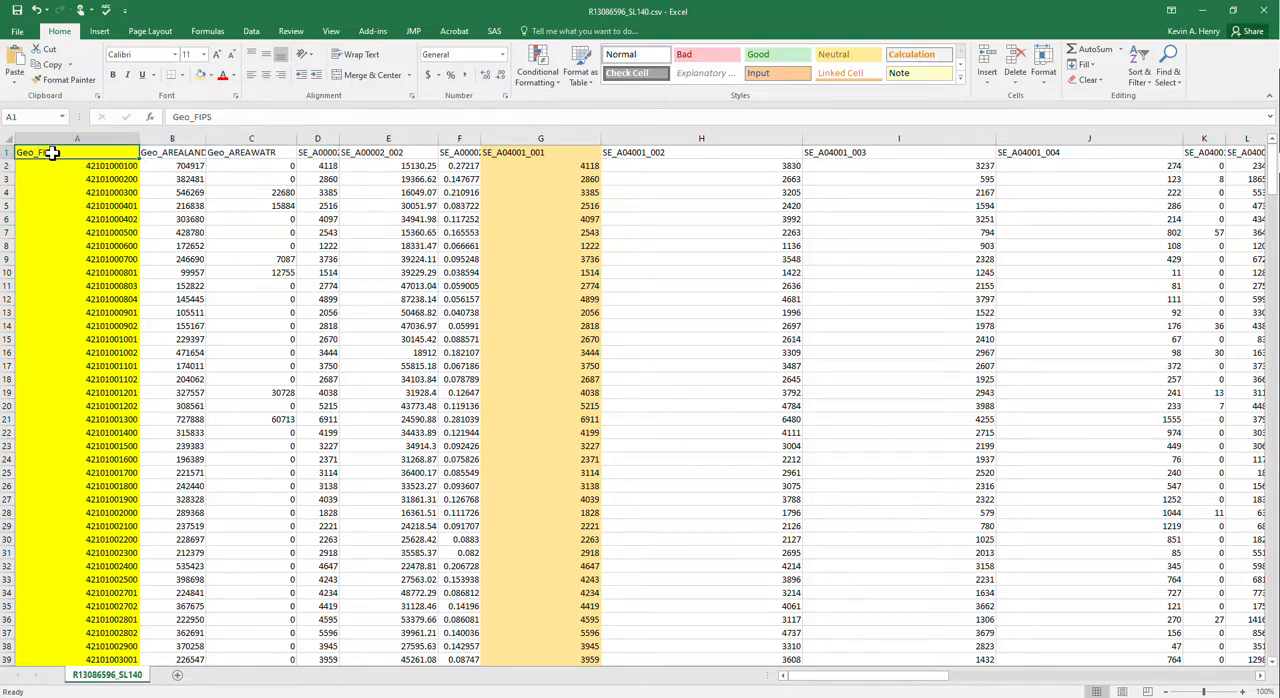
mouse_move(106, 162)
mouse_down()
mouse_move(246, 163)
mouse_move(112, 158)
mouse_up()
click(212, 156)
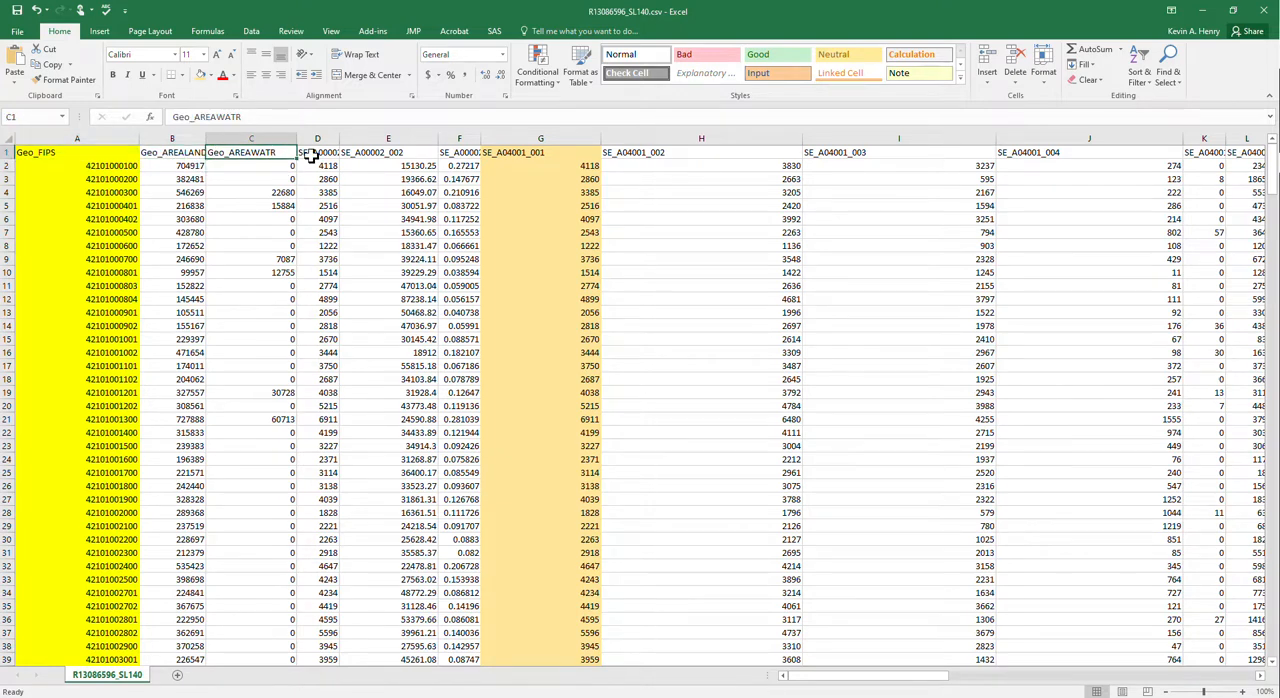
key(Left)
key(Left)
key(Right)
key(Right)
key(Right)
key(Right)
key(Right)
key(Right)
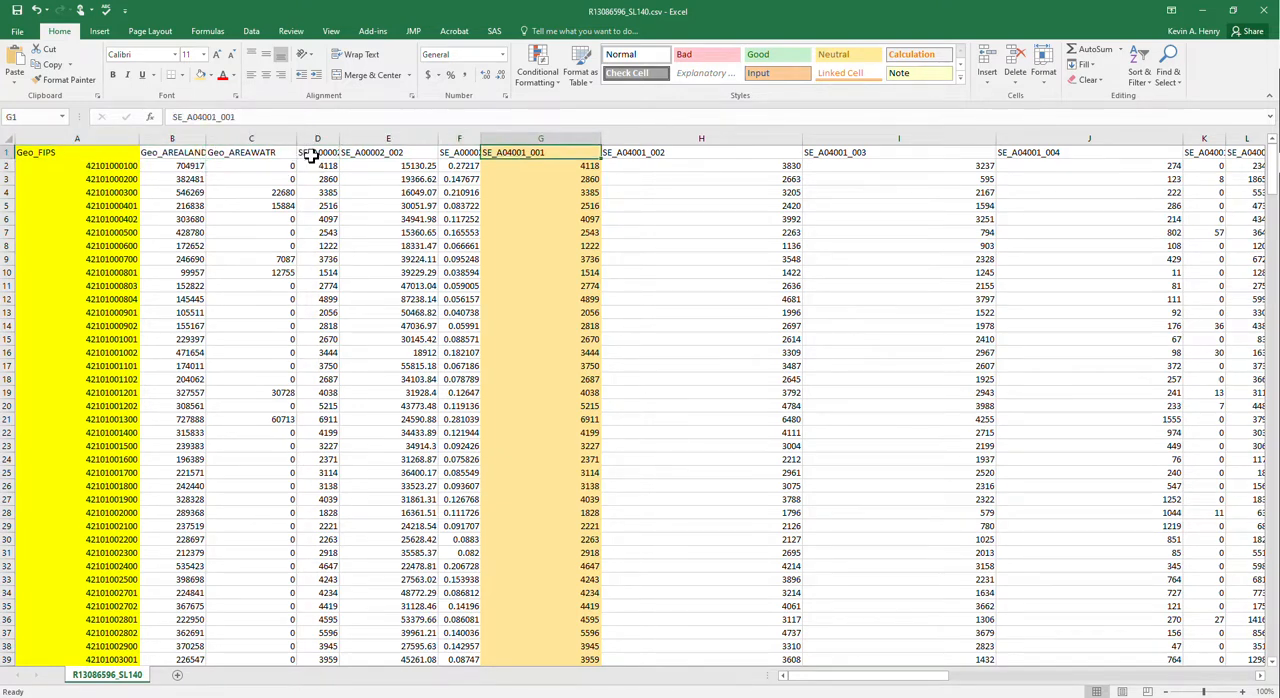
- Save the sheet as R13086596_SL140ESTIMATES.csv in the Downloads folder, keeping the CSV (Comma delimited) format
click(17, 33)
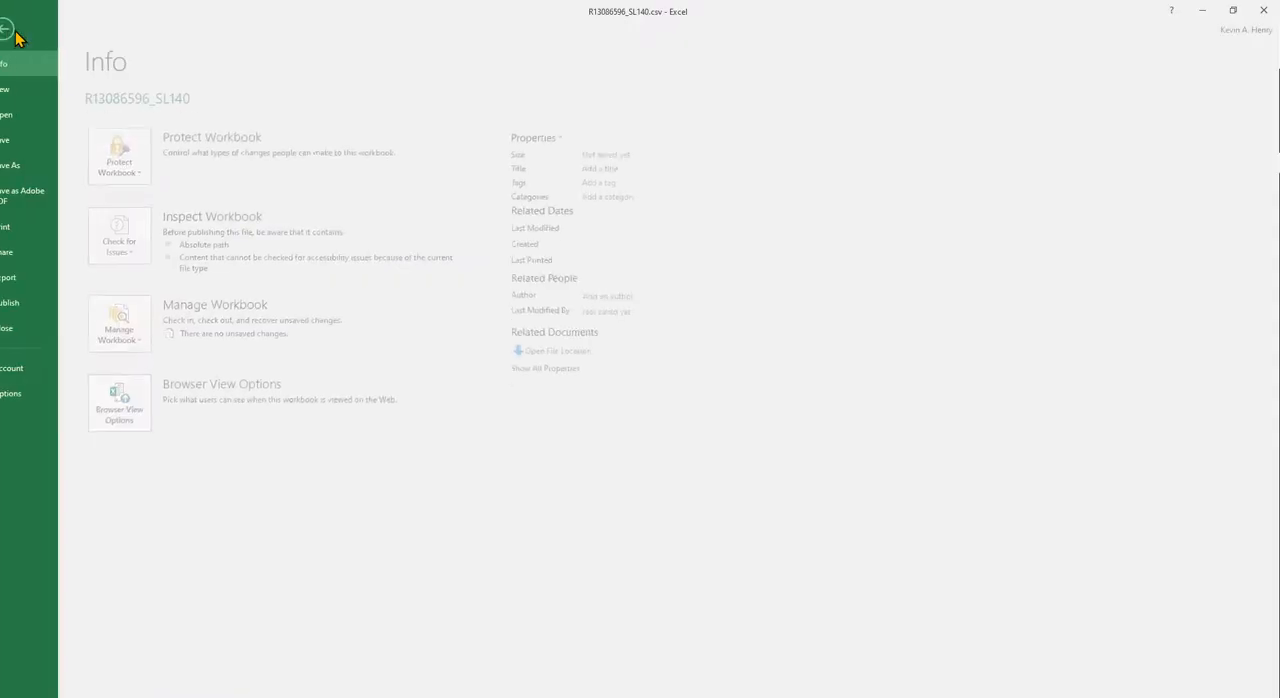
click(40, 164)
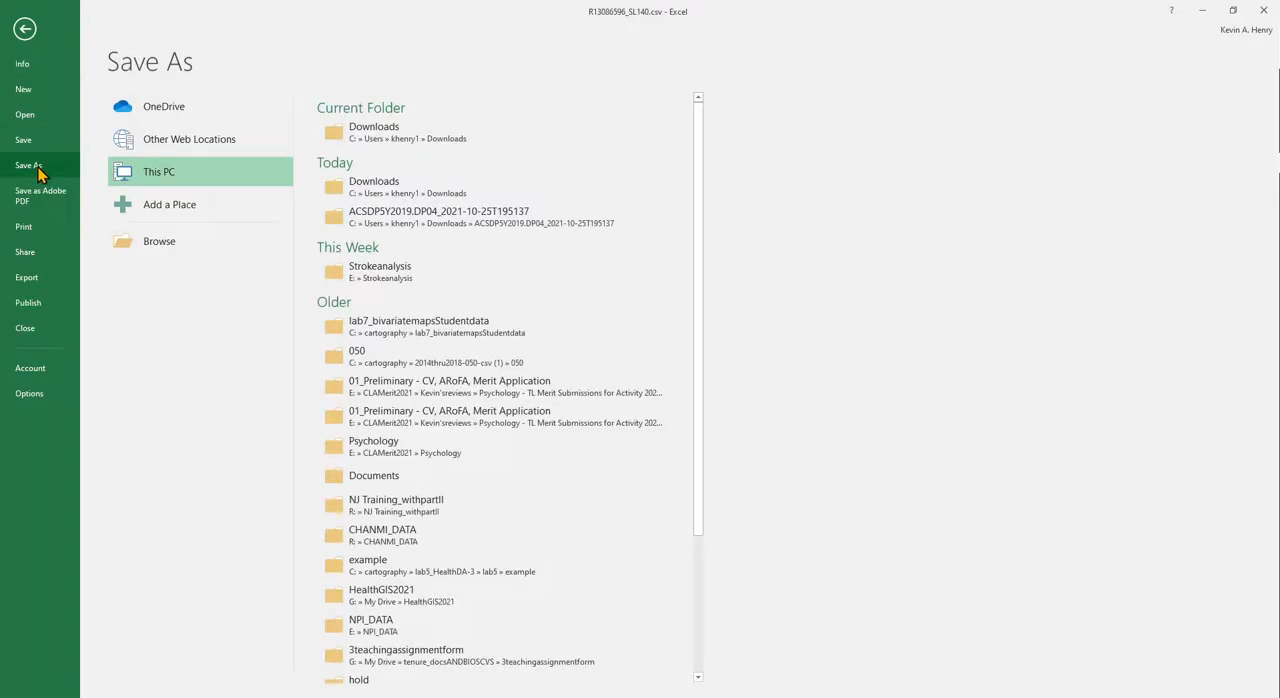
click(318, 139)
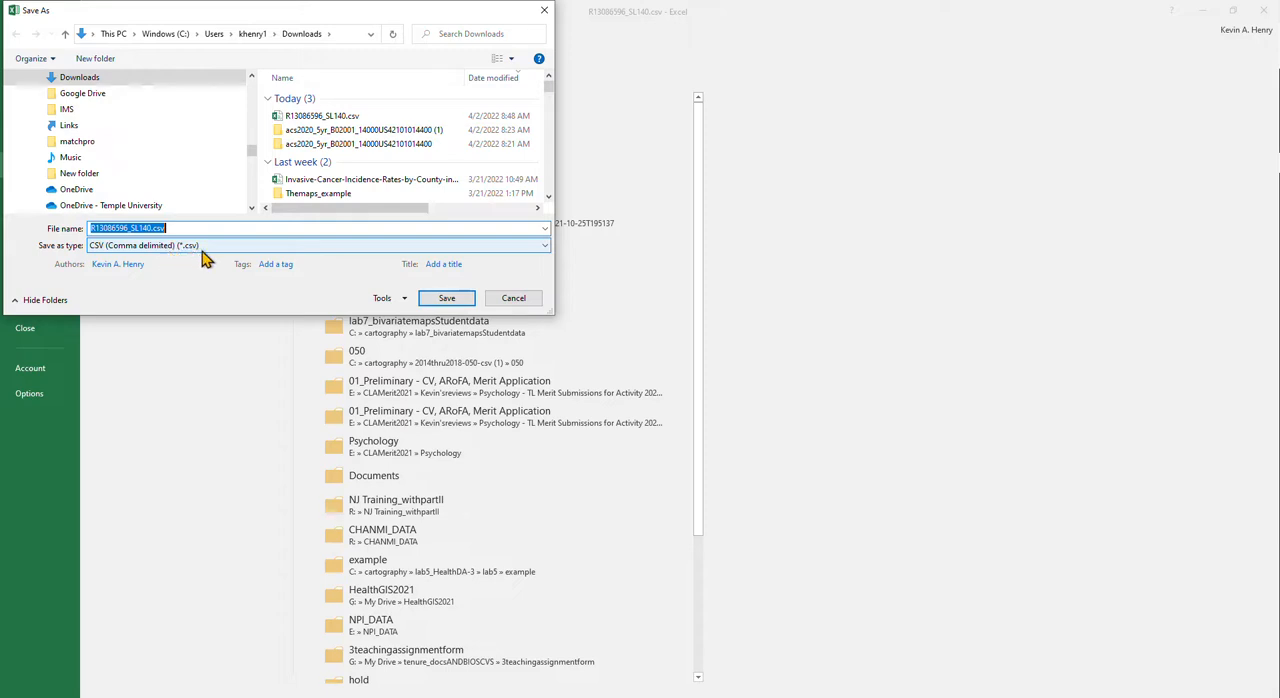
click(151, 228)
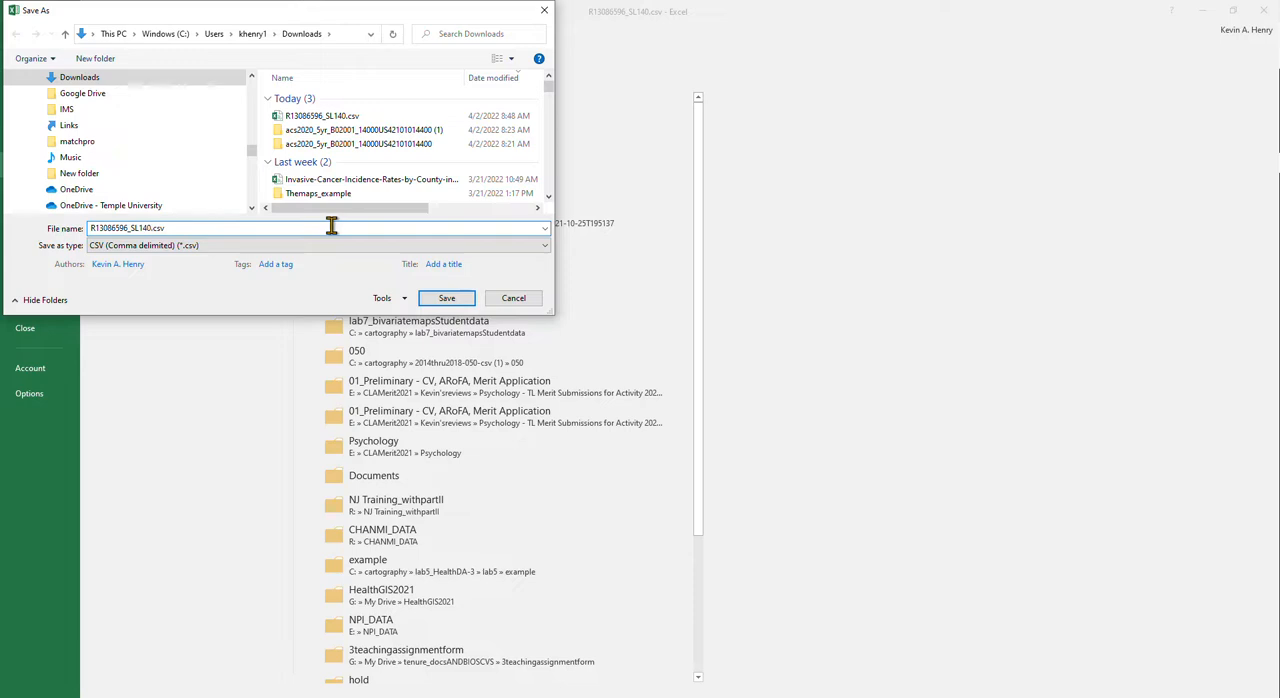
text(ESTIMATES)
key(Return)
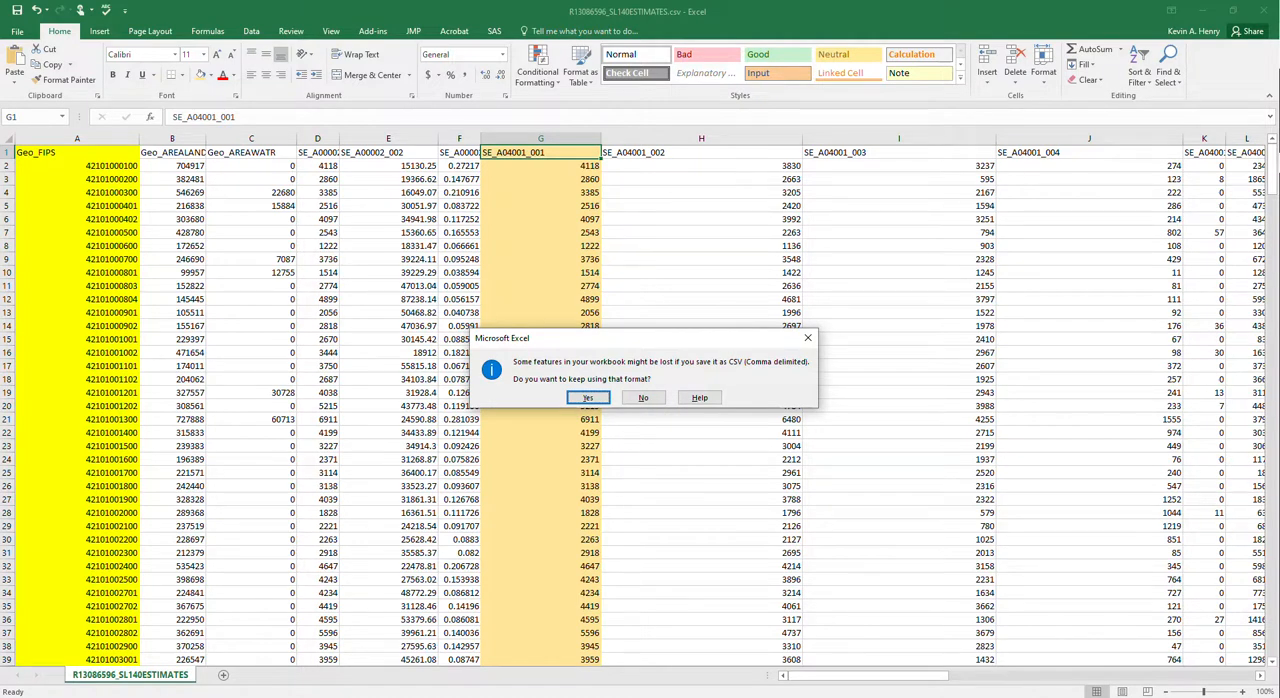
click(588, 397)
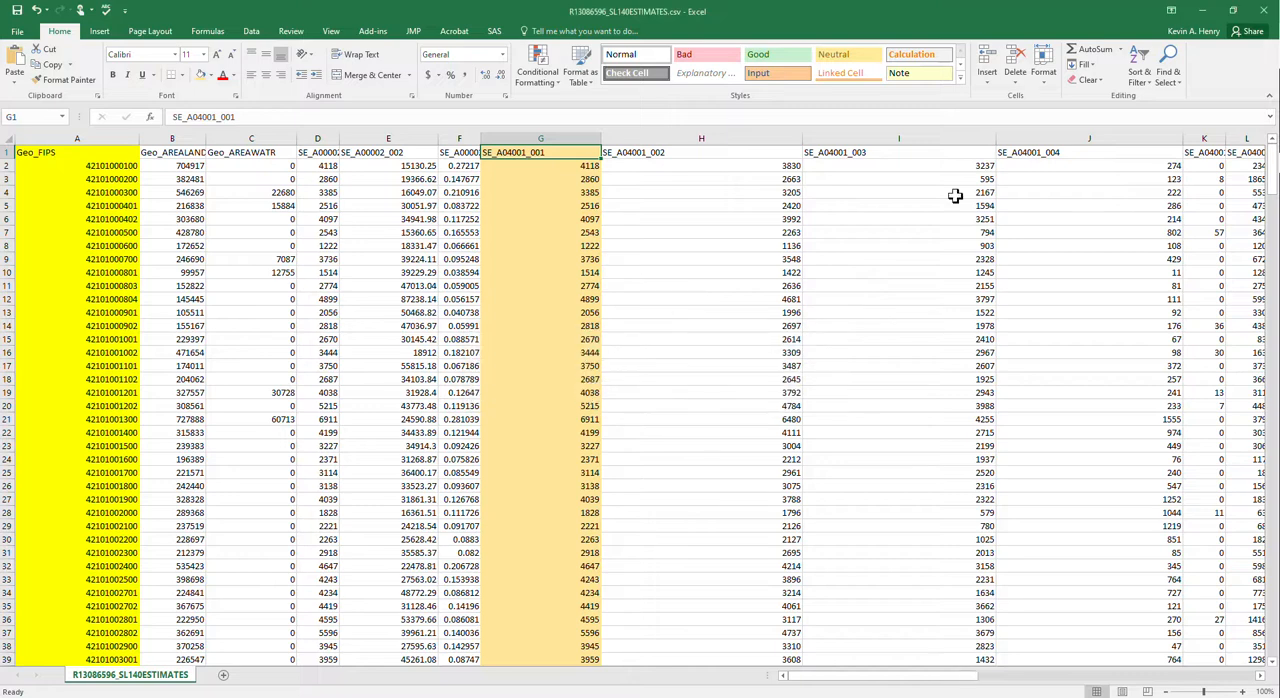